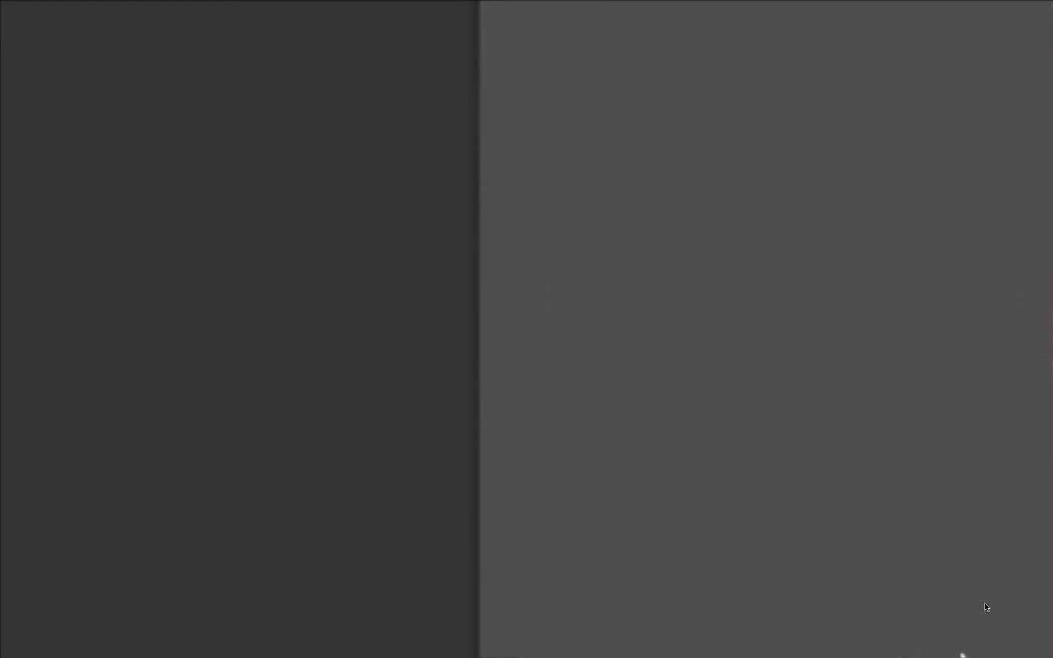
Step: Add a new layer above the portrait and name it "Remove Hair From Face"
{"action": "left_click_drag", "start_coordinate": [968, 636], "coordinate": [1035, 557]}
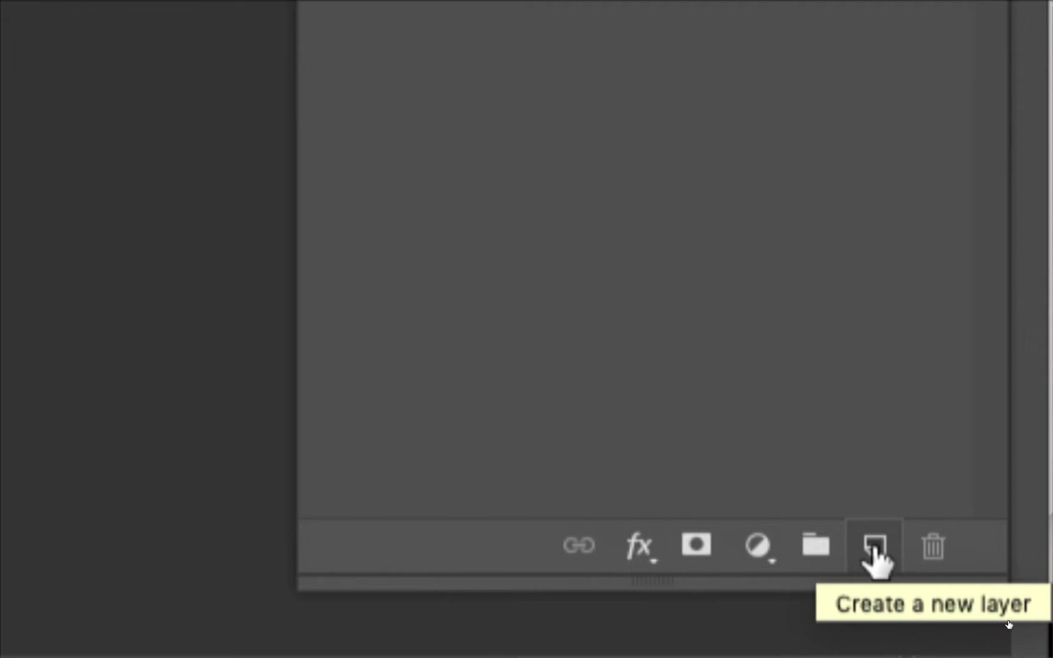
{"action": "left_click", "coordinate": [875, 548]}
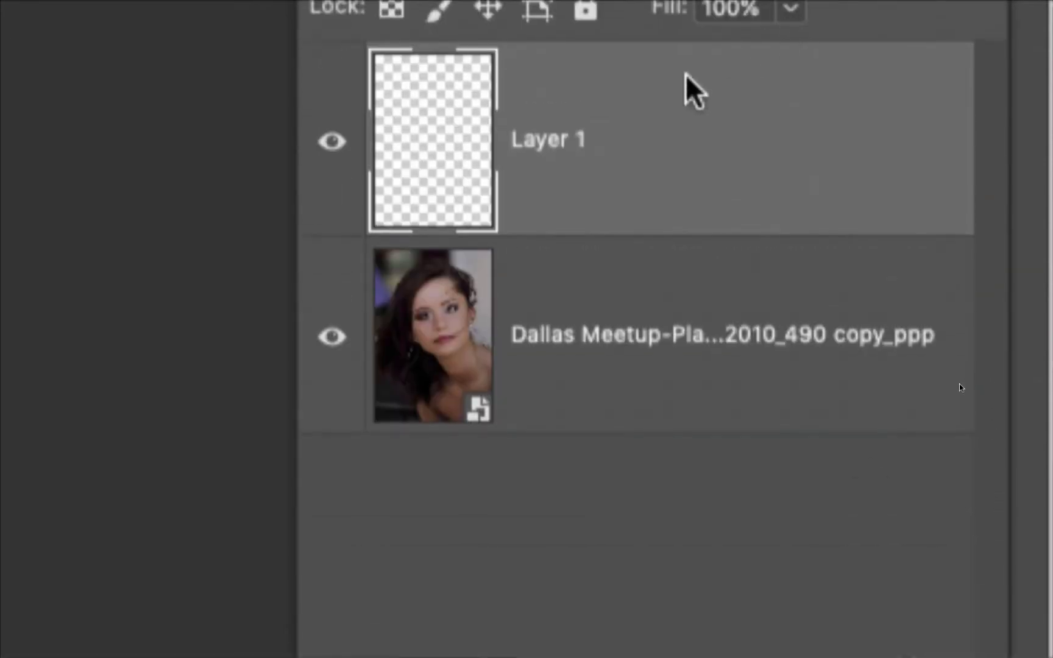
{"action": "double_click", "coordinate": [551, 145]}
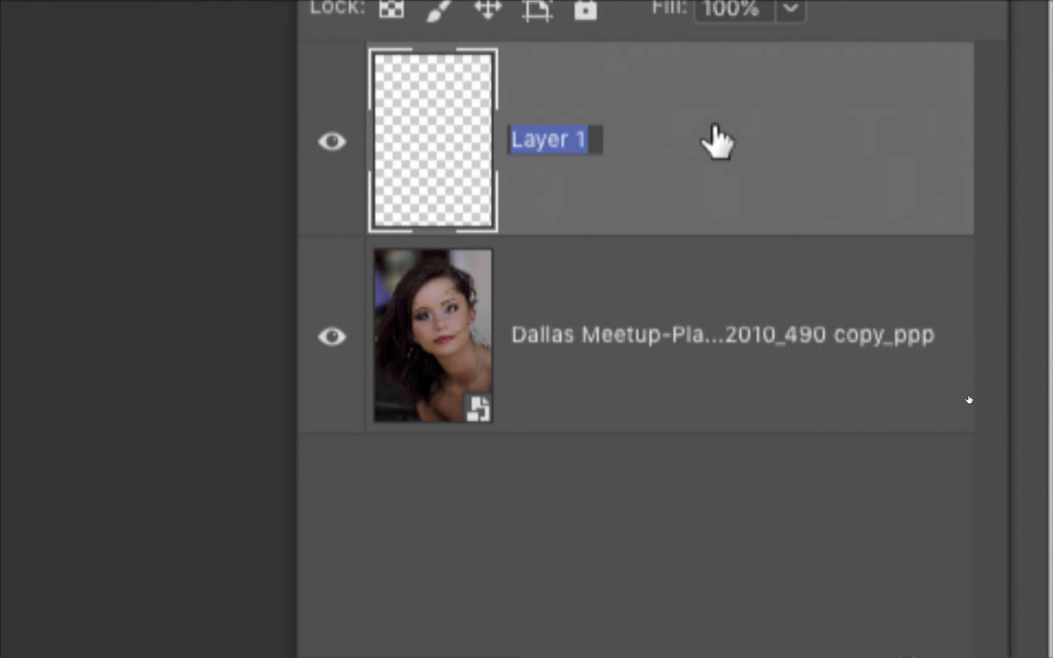
{"action": "type", "text": "Rem"}
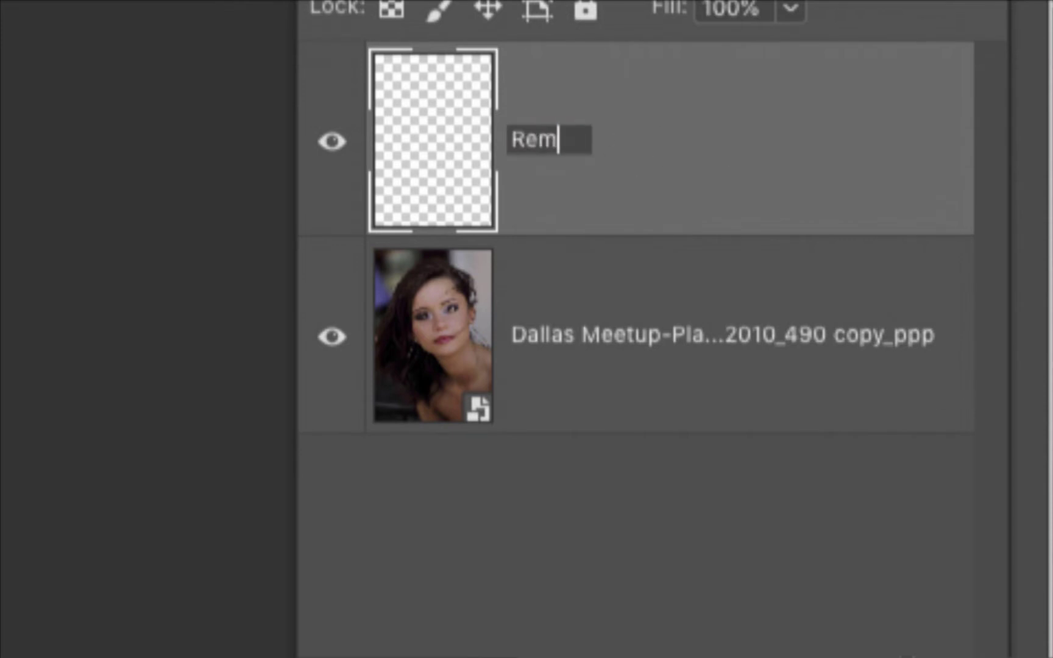
{"action": "type", "text": "ove Hair From Face"}
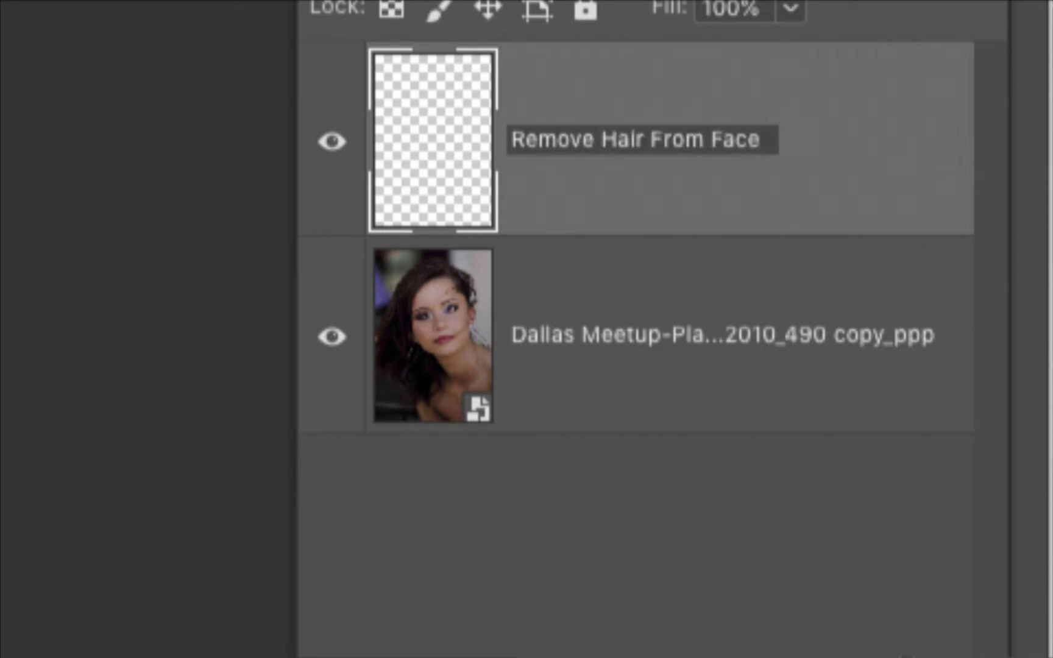
{"action": "key", "text": "Return"}
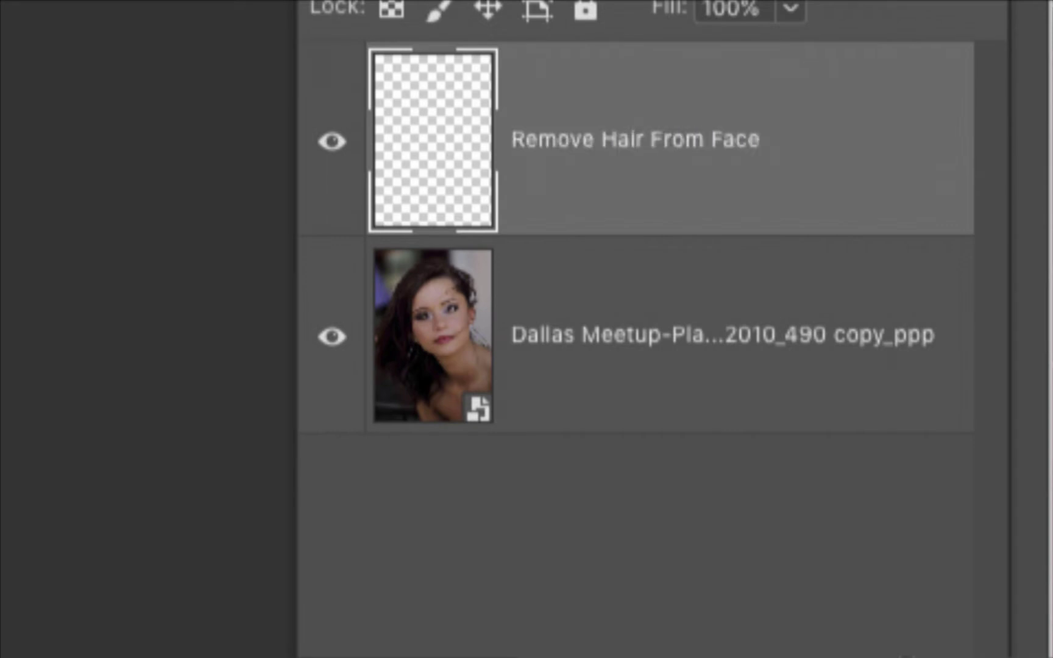
{"action": "double_click", "coordinate": [606, 142]}
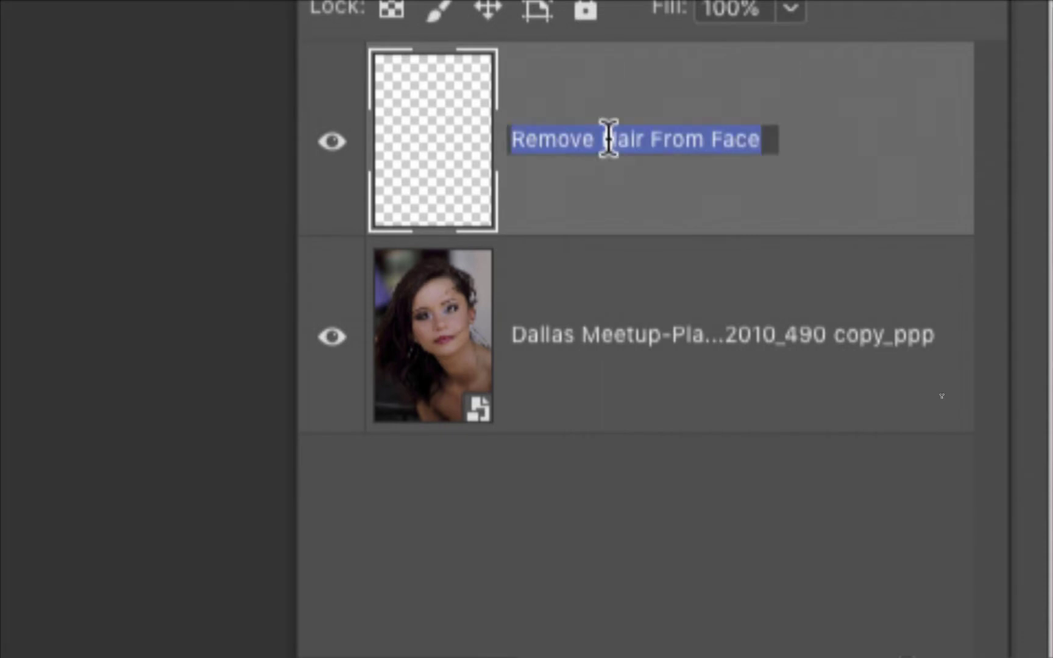
{"action": "left_click", "coordinate": [771, 139]}
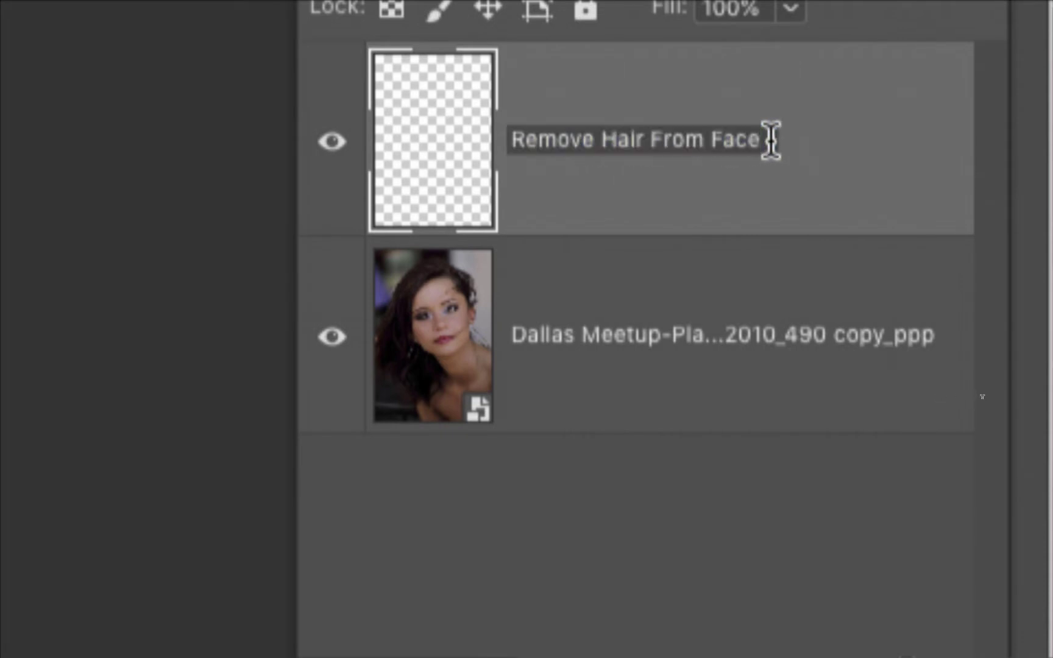
{"action": "key", "text": "Return"}
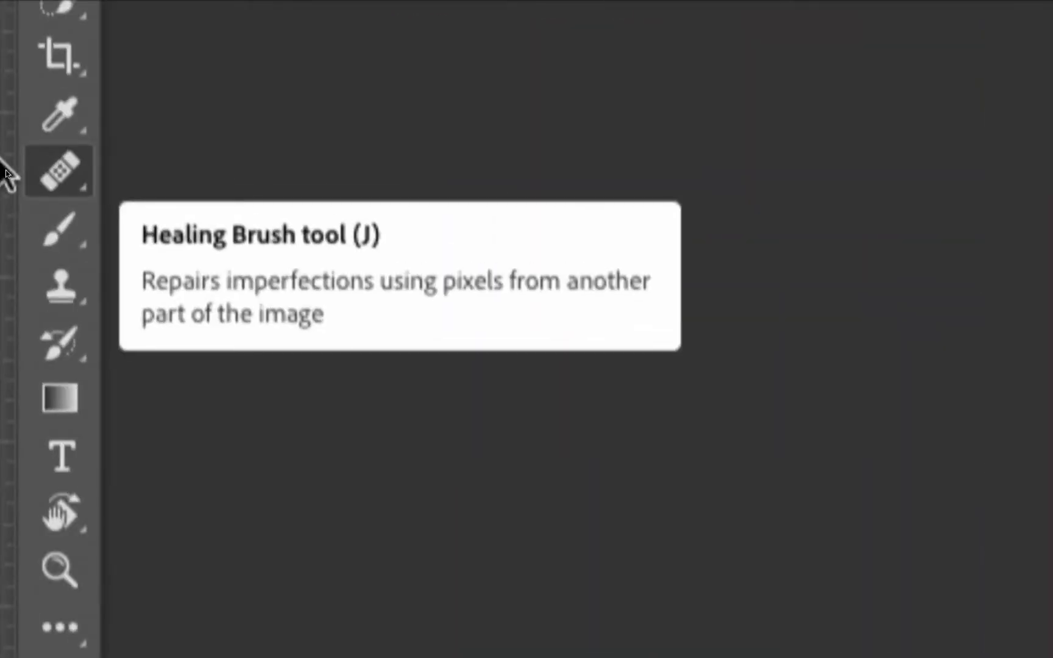
Step: Choose the Healing Brush with a hardness of 25% and all layers as the sampling source
{"action": "right_click", "coordinate": [66, 173]}
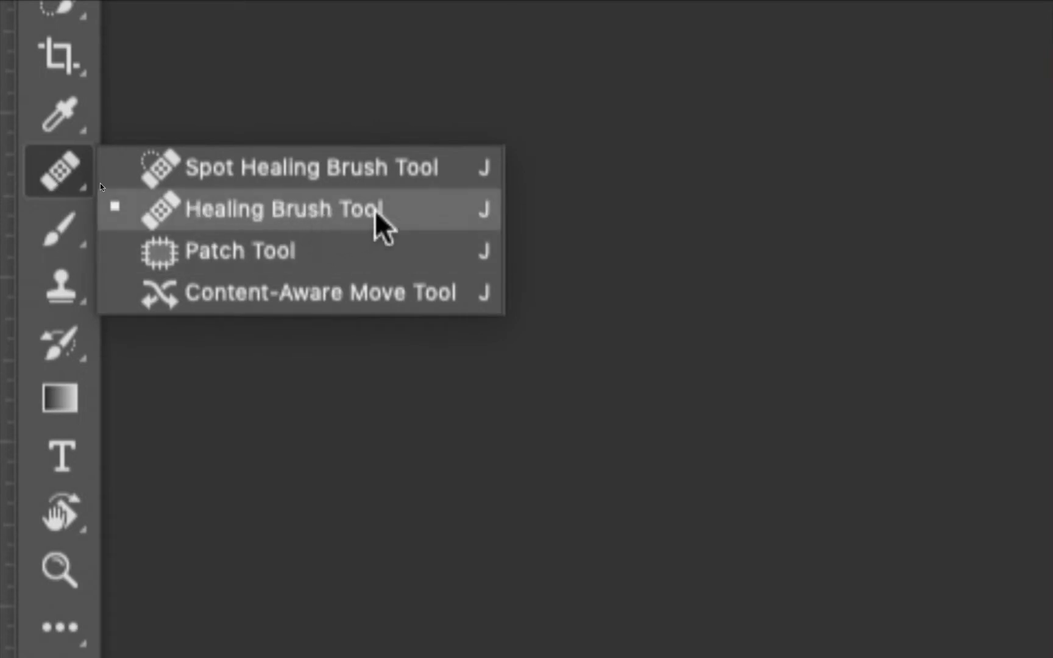
{"action": "left_click", "coordinate": [204, 207]}
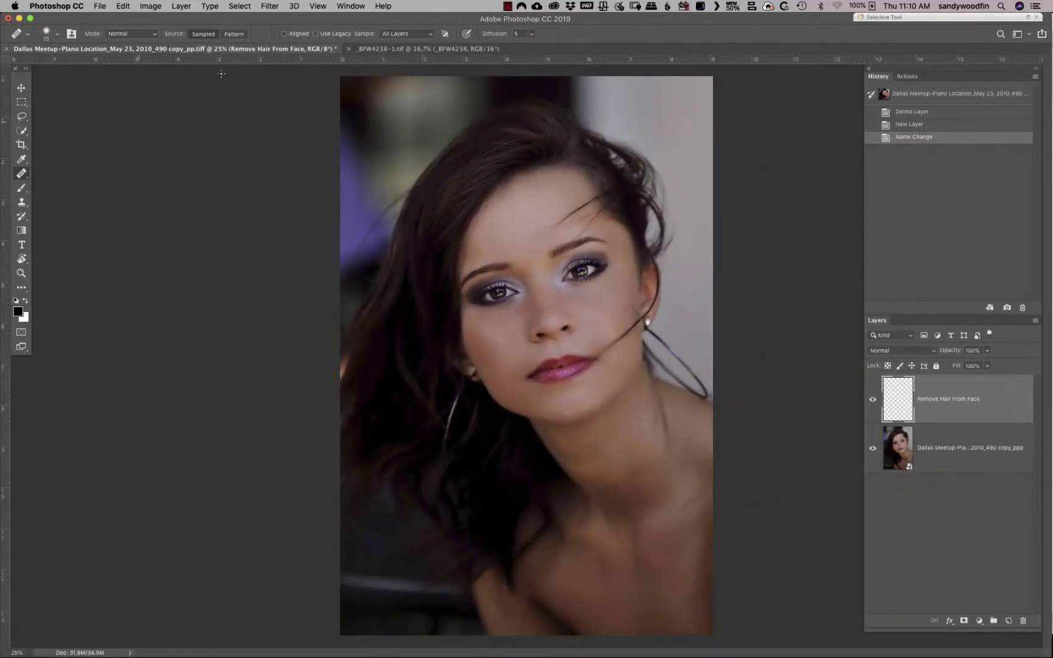
{"action": "left_click", "coordinate": [58, 34]}
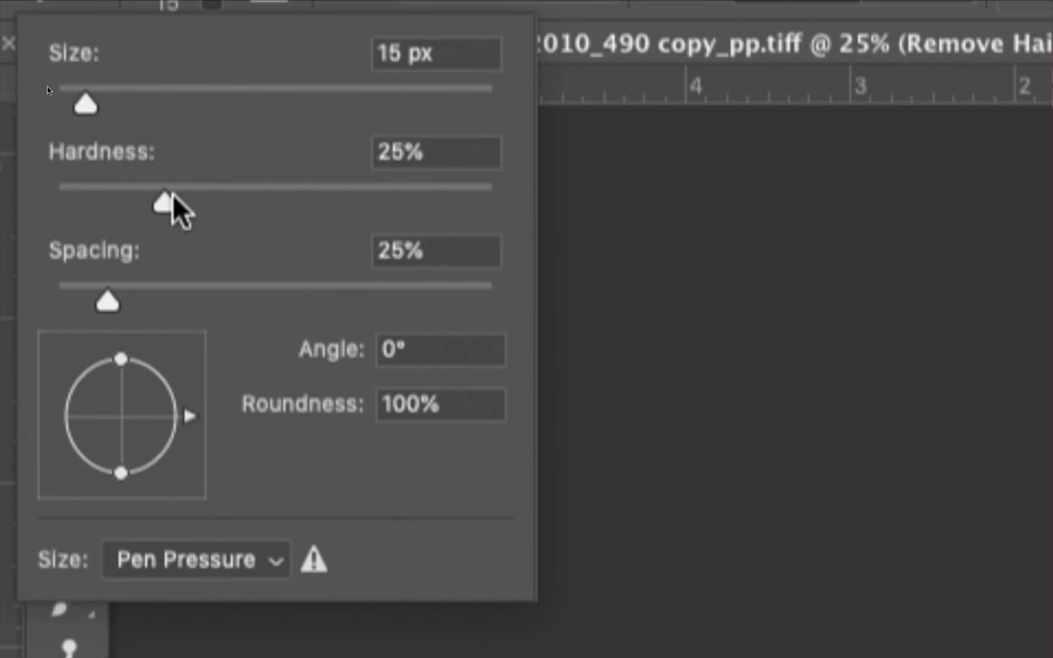
{"action": "mouse_move", "coordinate": [162, 203]}
{"action": "left_mouse_down"}
{"action": "mouse_move", "coordinate": [59, 202]}
{"action": "mouse_move", "coordinate": [162, 201]}
{"action": "left_mouse_up"}
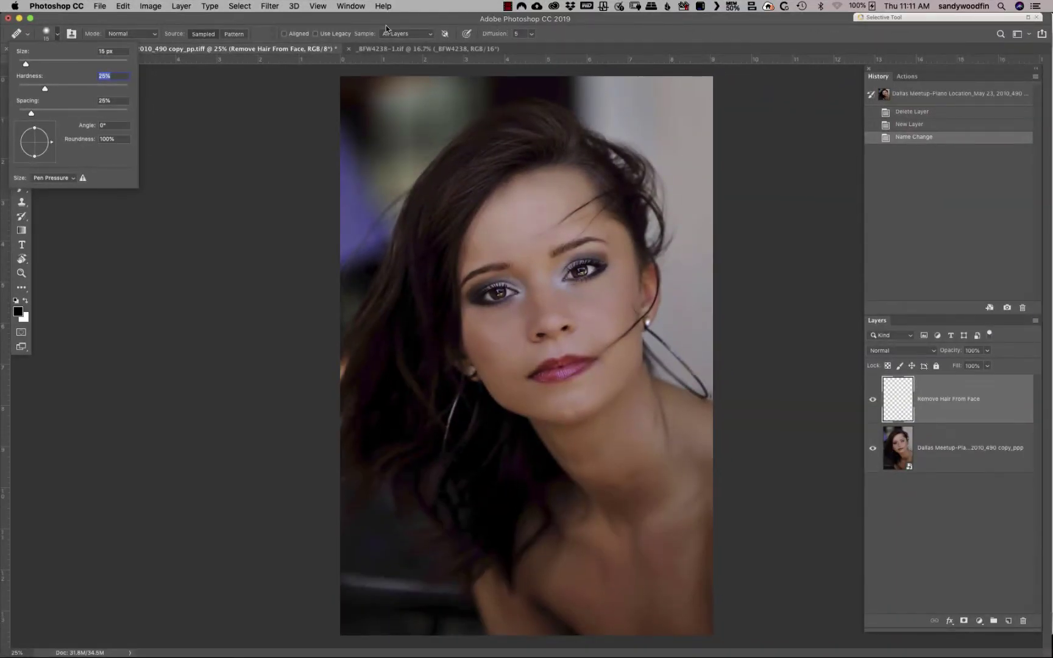
{"action": "key", "text": "Return"}
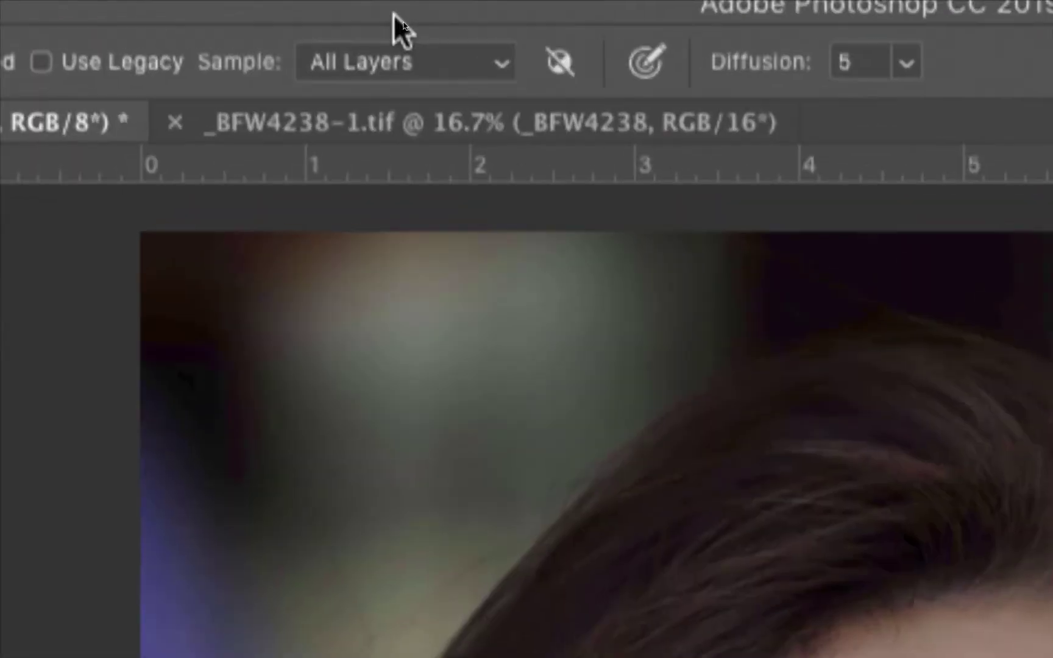
{"action": "left_click", "coordinate": [501, 63]}
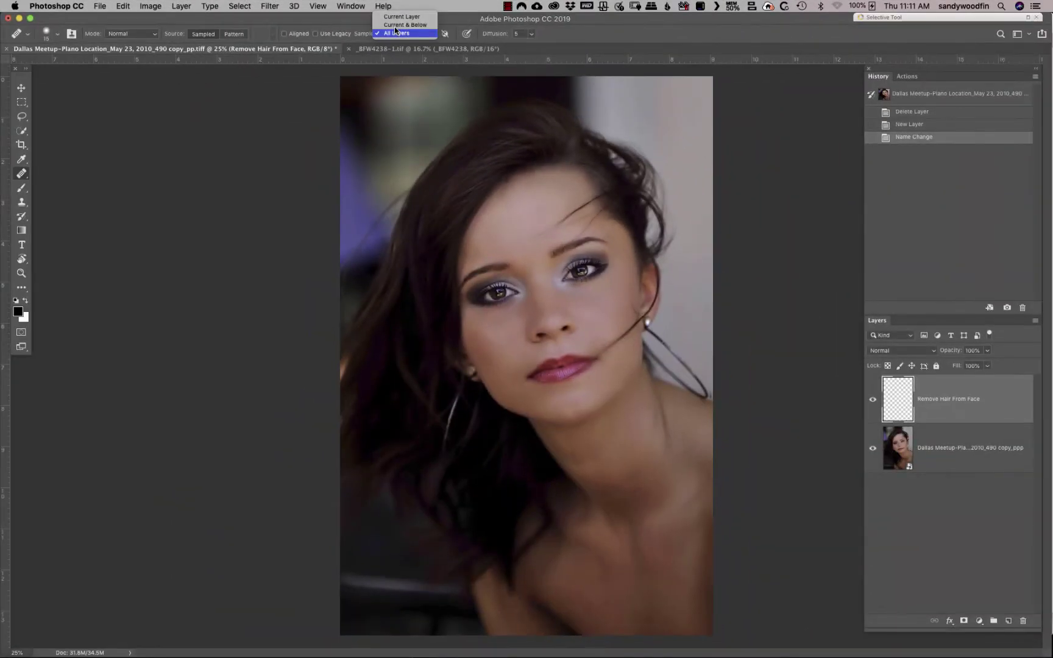
{"action": "left_click", "coordinate": [794, 250]}
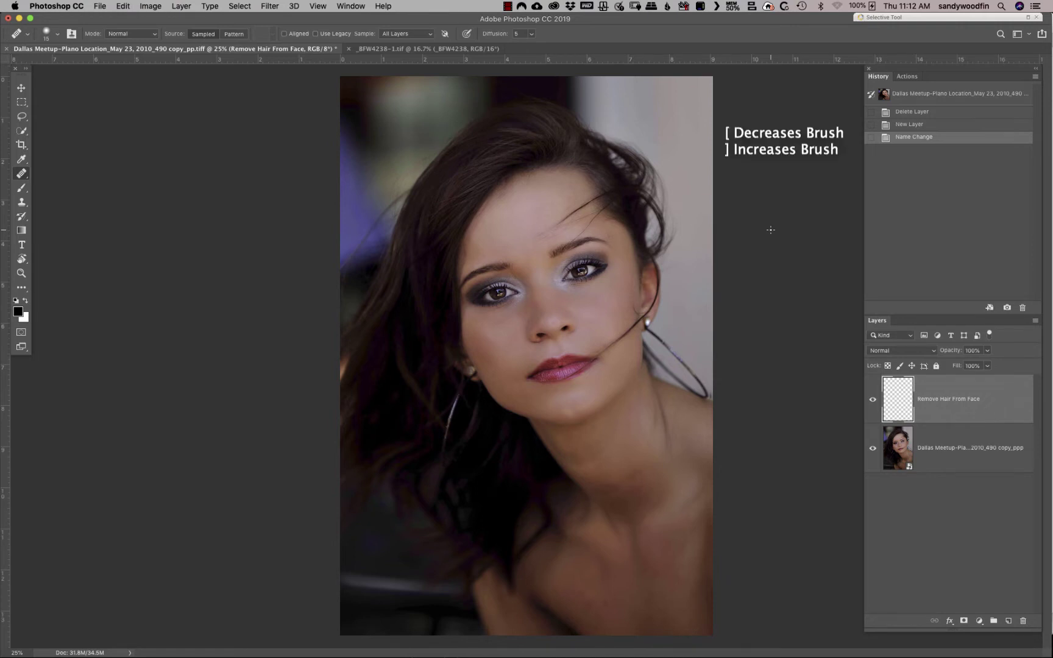
Step: Enlarge the healing brush well beyond its current size and reduce it again to about 80 px
{"action": "key", "text": "bracketright"}
{"action": "key", "text": "bracketright"}
{"action": "key", "text": "bracketright"}
{"action": "key", "text": "bracketright"}
{"action": "key", "text": "bracketright"}
{"action": "key", "text": "bracketright"}
{"action": "key", "text": "bracketright"}
{"action": "key", "text": "bracketright"}
{"action": "key", "text": "bracketright"}
{"action": "key", "text": "bracketright"}
{"action": "key", "text": "bracketright"}
{"action": "key", "text": "bracketright"}
{"action": "key", "text": "bracketleft"}
{"action": "key", "text": "bracketleft"}
{"action": "key", "text": "bracketleft"}
{"action": "key", "text": "bracketleft"}
{"action": "key", "text": "bracketleft"}
{"action": "key", "text": "bracketleft"}
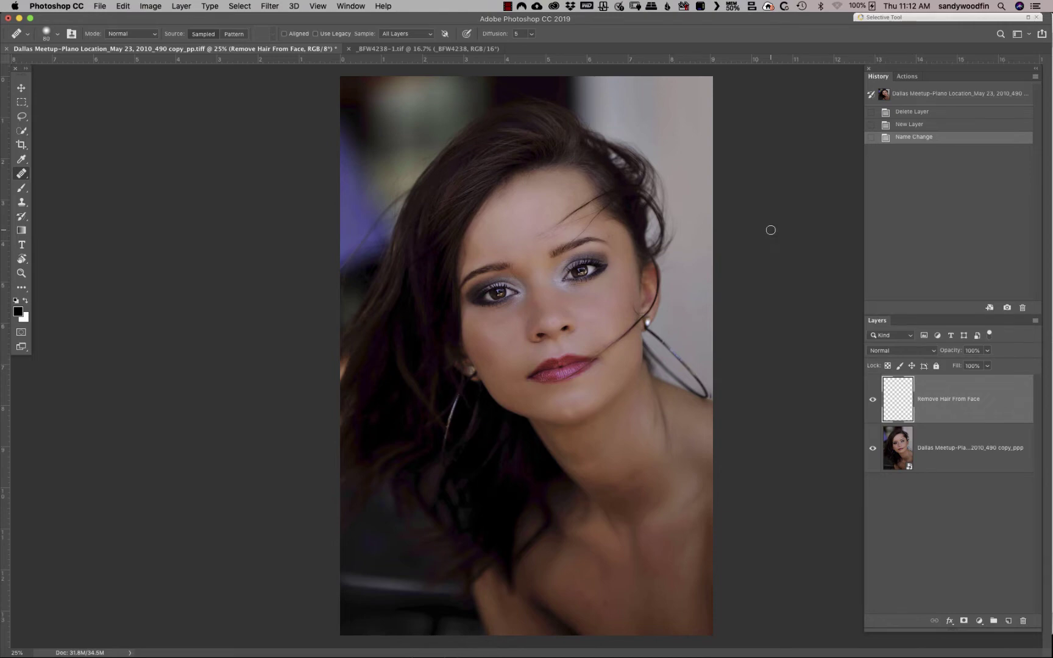
Step: Zoom the portrait to 200% and bring the hair strands on the cheek beside the ear into view with the Hand tool
{"action": "key", "text": "super+equal"}
{"action": "key", "text": "super+equal"}
{"action": "key", "text": "super+equal"}
{"action": "key", "text": "super+equal"}
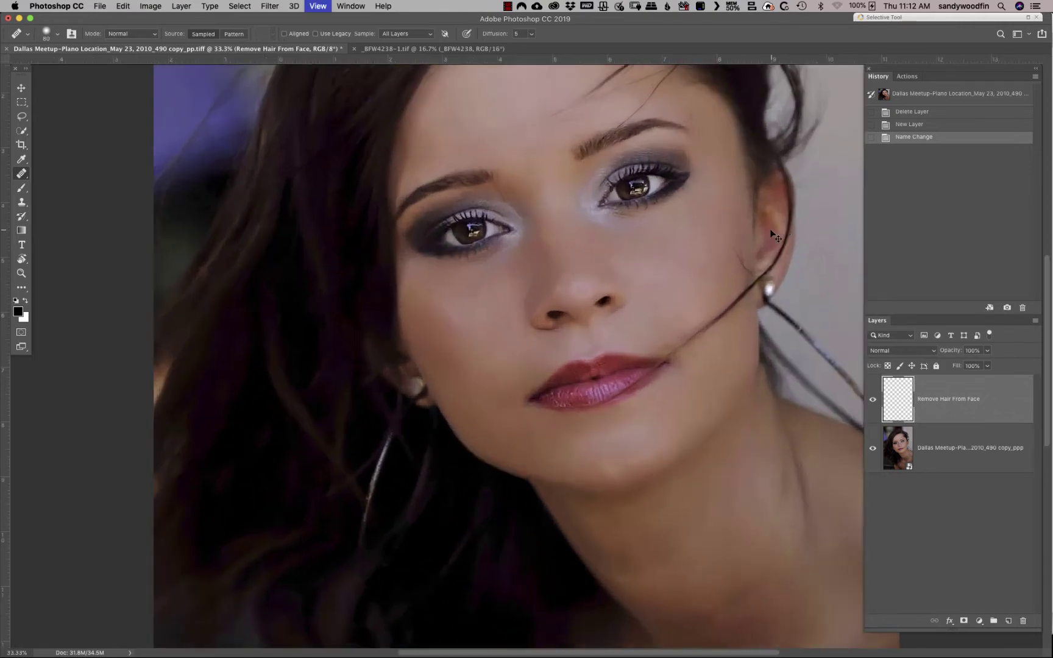
{"action": "key", "text": "super+equal"}
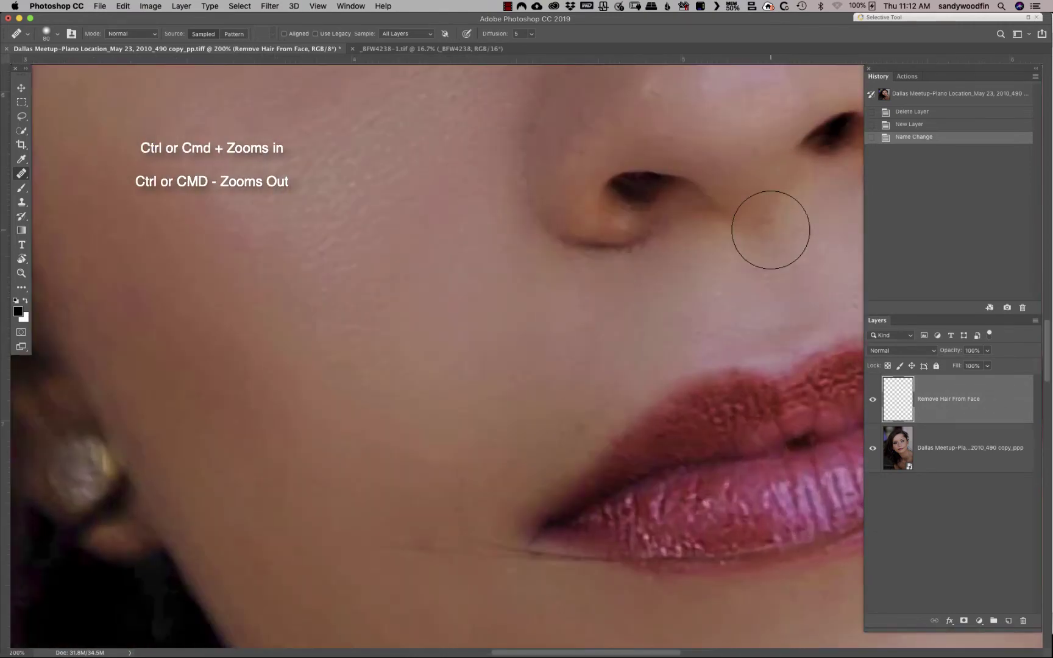
{"action": "left_click_drag", "start_coordinate": [770, 228], "coordinate": [766, 237]}
{"action": "left_click", "coordinate": [21, 259]}
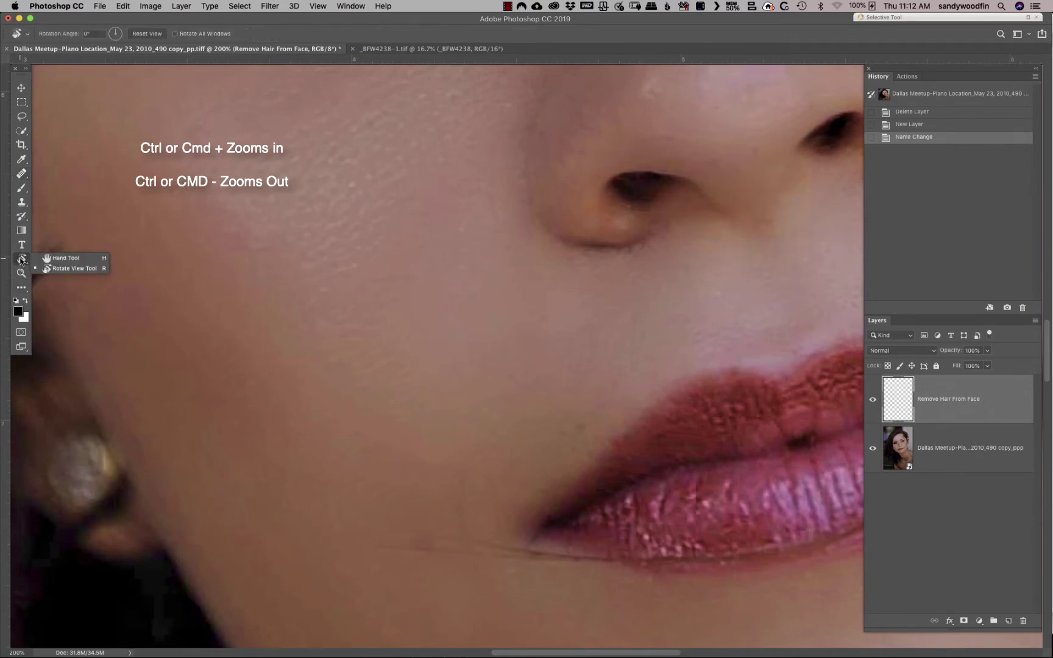
{"action": "left_click", "coordinate": [78, 258]}
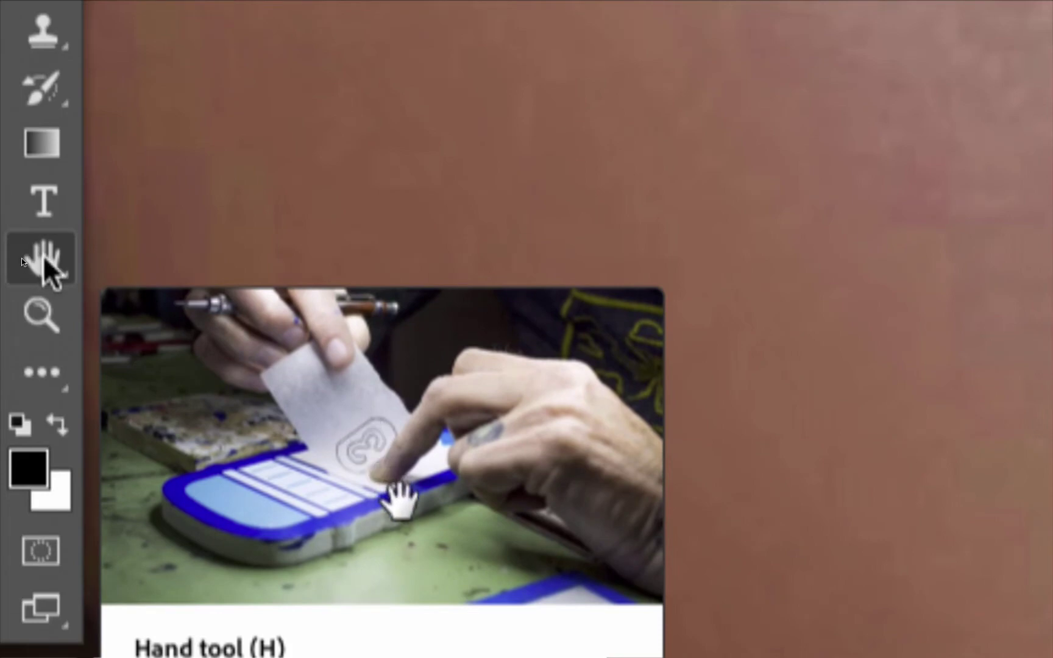
{"action": "right_click", "coordinate": [44, 257]}
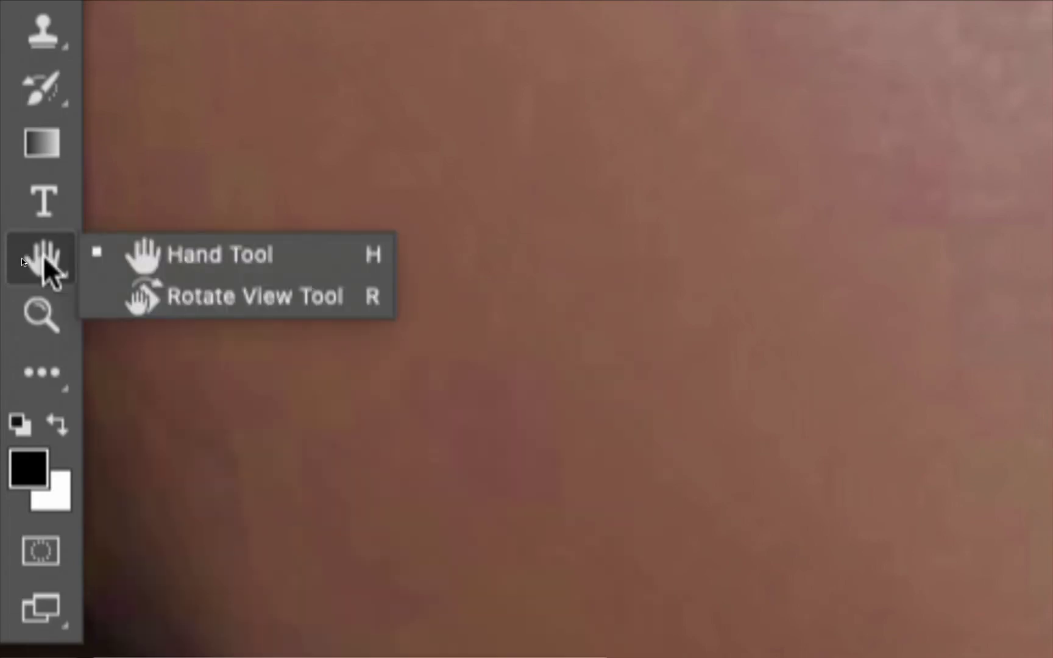
{"action": "left_click", "coordinate": [244, 256]}
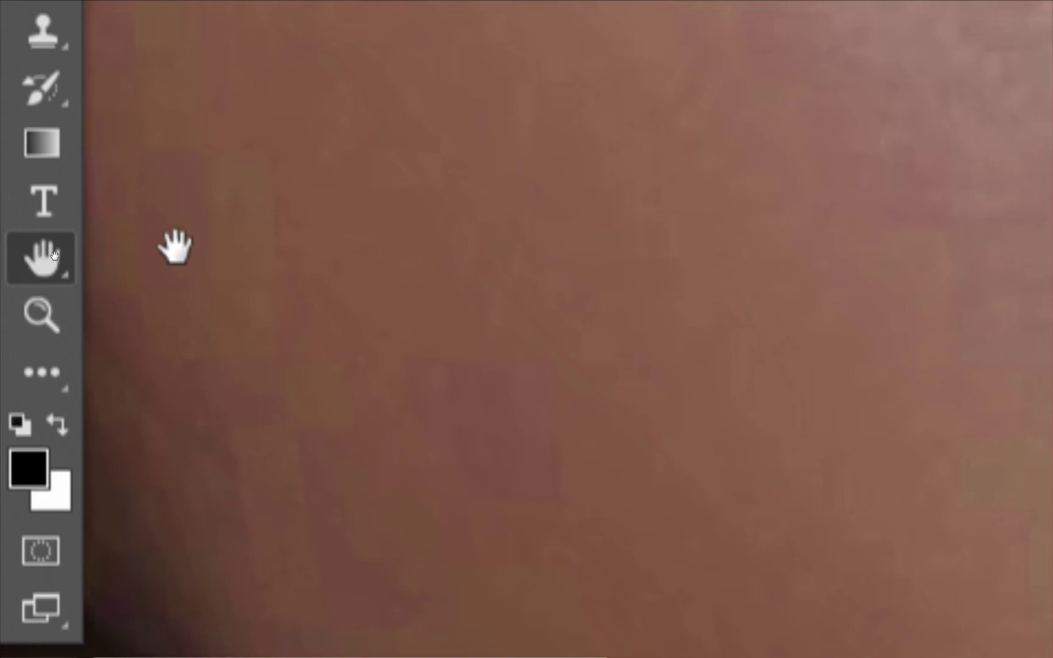
{"action": "key", "text": "ctrl"}
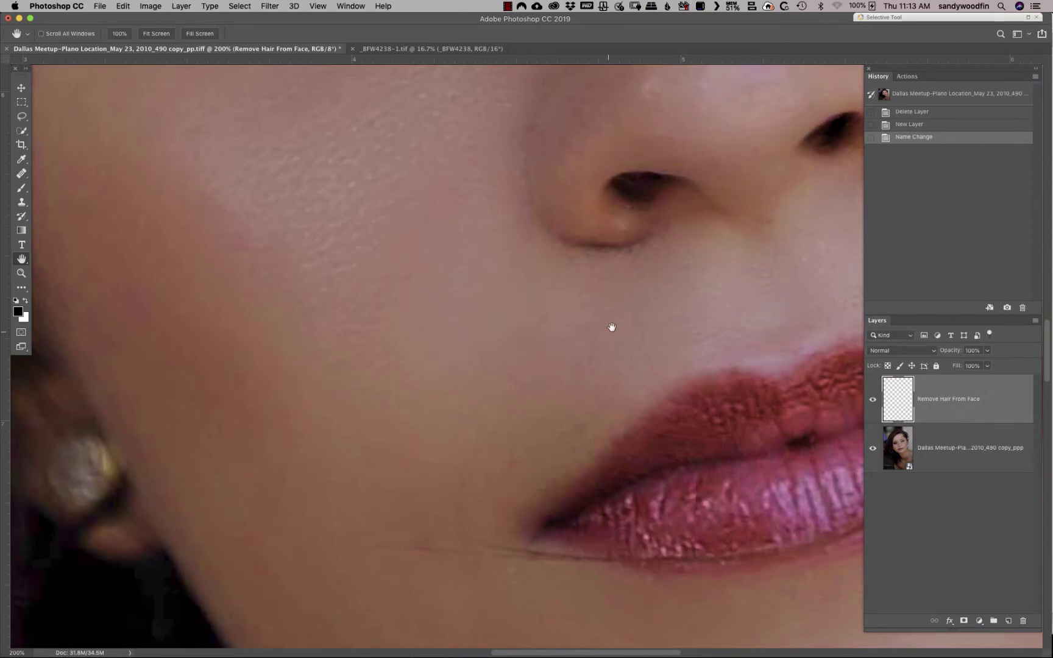
{"action": "left_click_drag", "start_coordinate": [792, 255], "coordinate": [129, 428]}
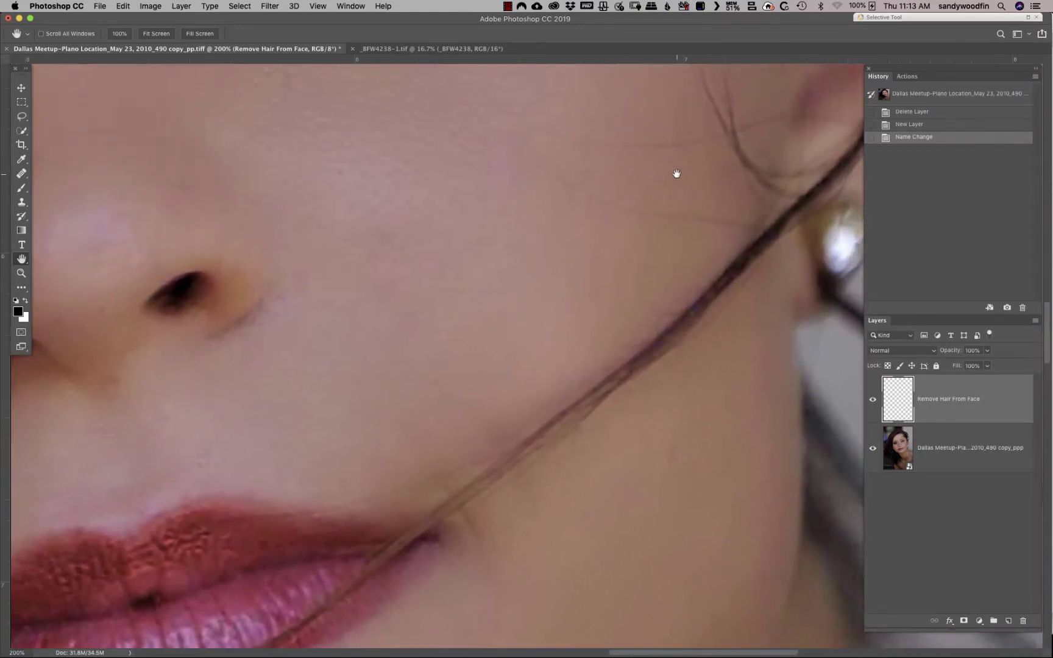
{"action": "left_click_drag", "start_coordinate": [677, 173], "coordinate": [556, 322]}
{"action": "key", "text": "j"}
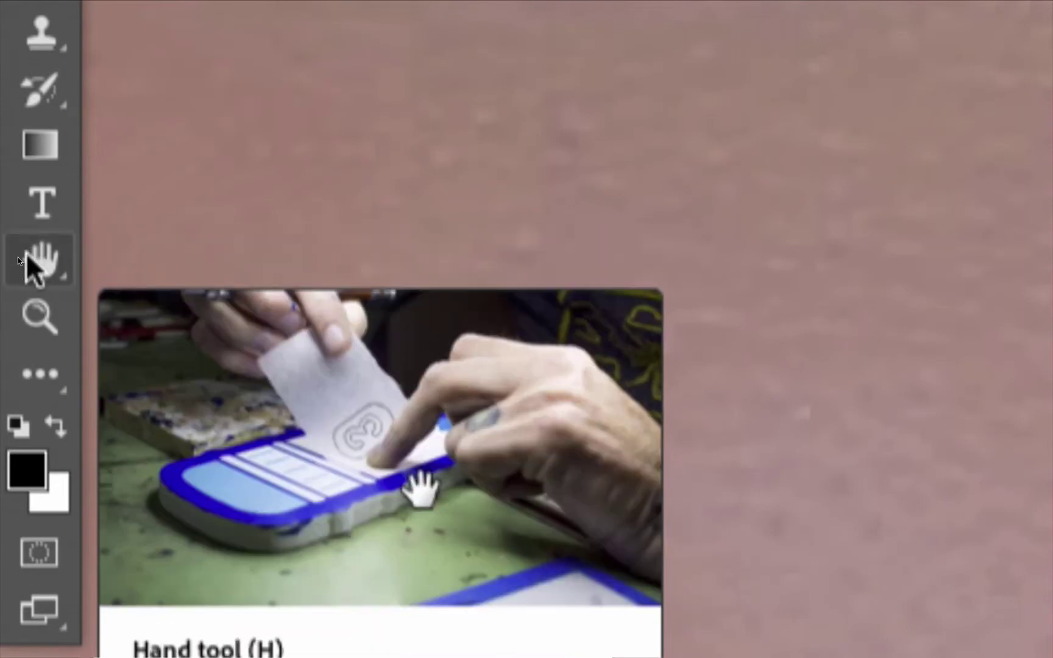
Step: Rotate the canvas view to -11° with the Rotate View tool
{"action": "left_click", "coordinate": [26, 256]}
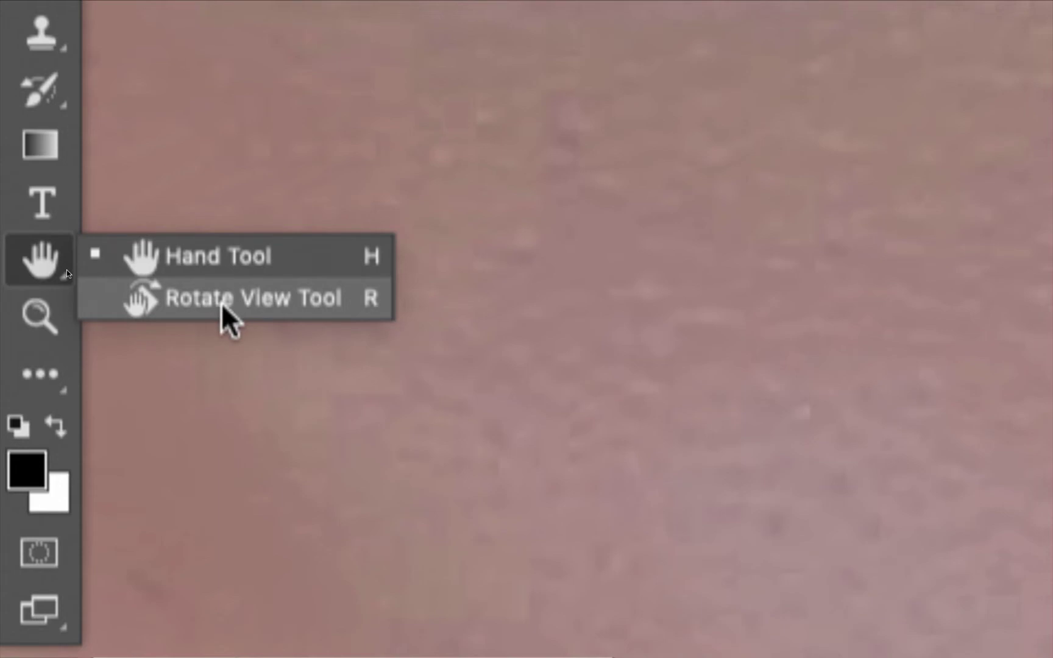
{"action": "left_click", "coordinate": [229, 318]}
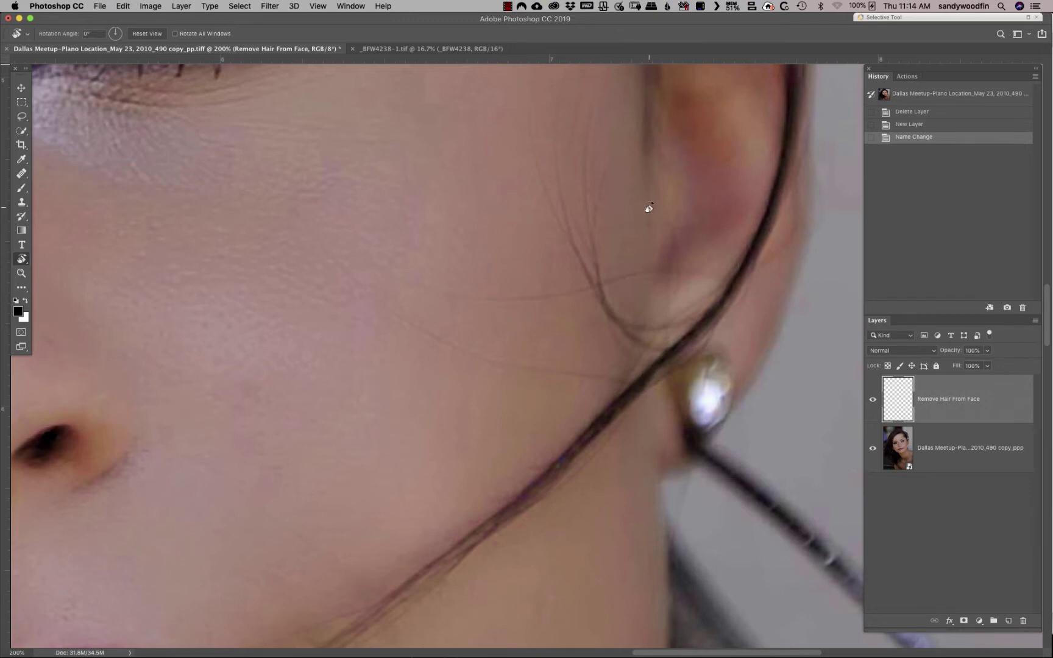
{"action": "left_click_drag", "start_coordinate": [730, 186], "coordinate": [672, 143]}
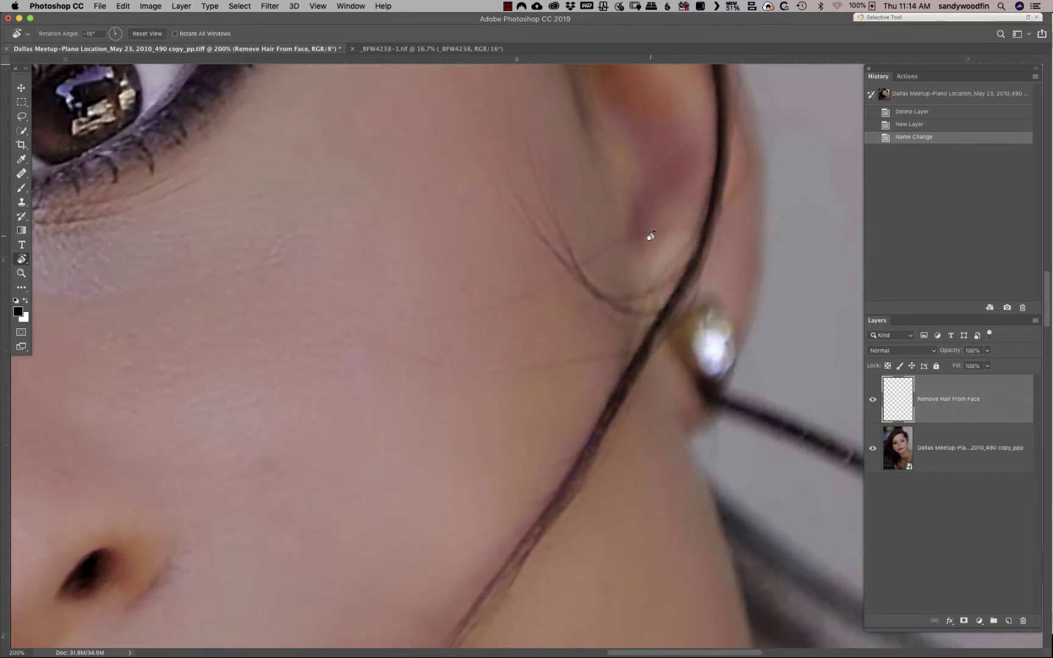
{"action": "left_click_drag", "start_coordinate": [614, 271], "coordinate": [613, 268]}
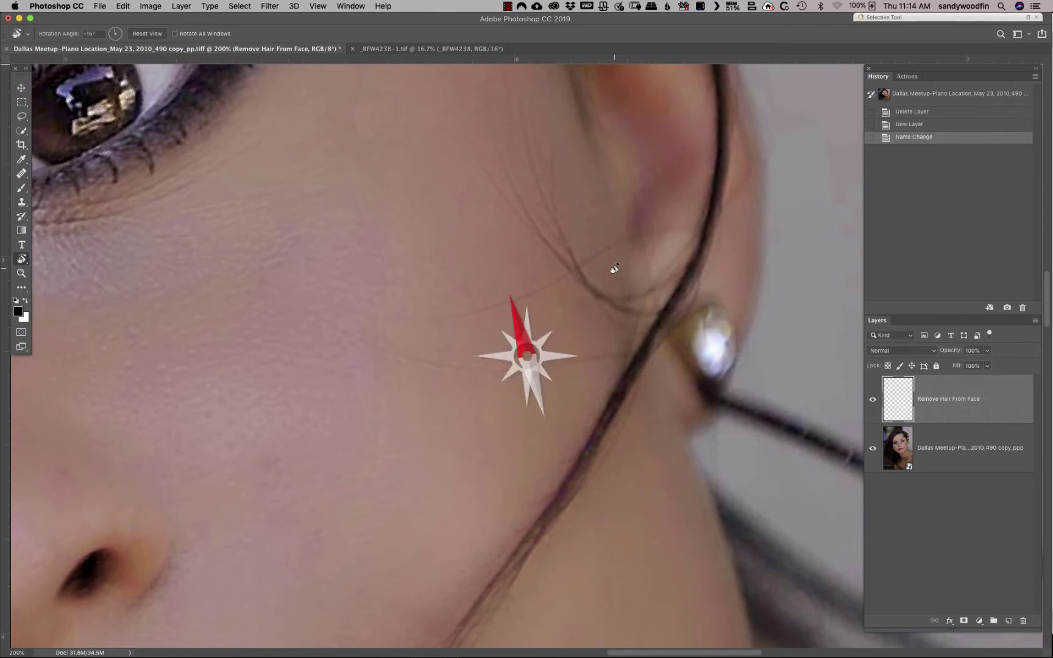
{"action": "left_click_drag", "start_coordinate": [613, 268], "coordinate": [582, 309]}
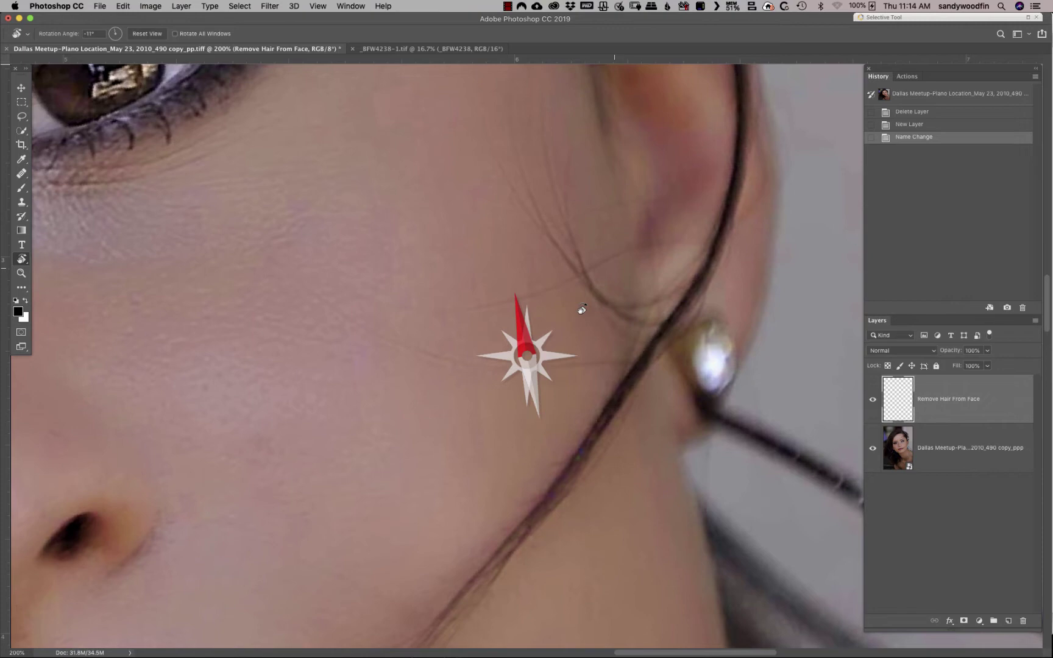
{"action": "left_click_drag", "start_coordinate": [582, 308], "coordinate": [580, 308]}
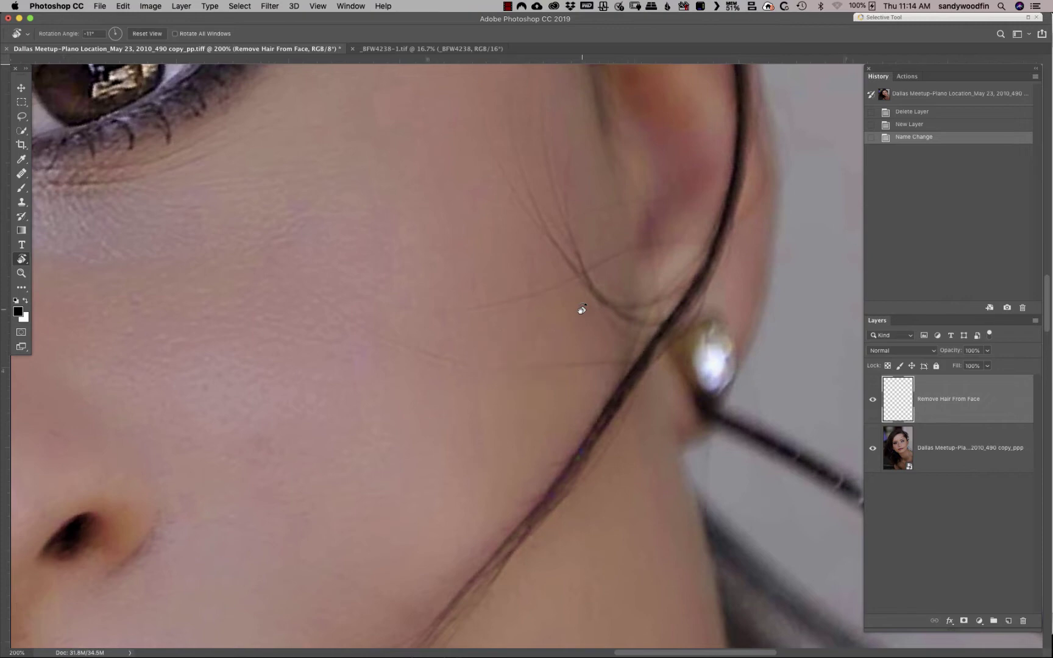
Step: Reduce the Healing Brush to 10 px and heal the upper thin hair crossing the cheek with skin sampled beside it
{"action": "key", "text": "j"}
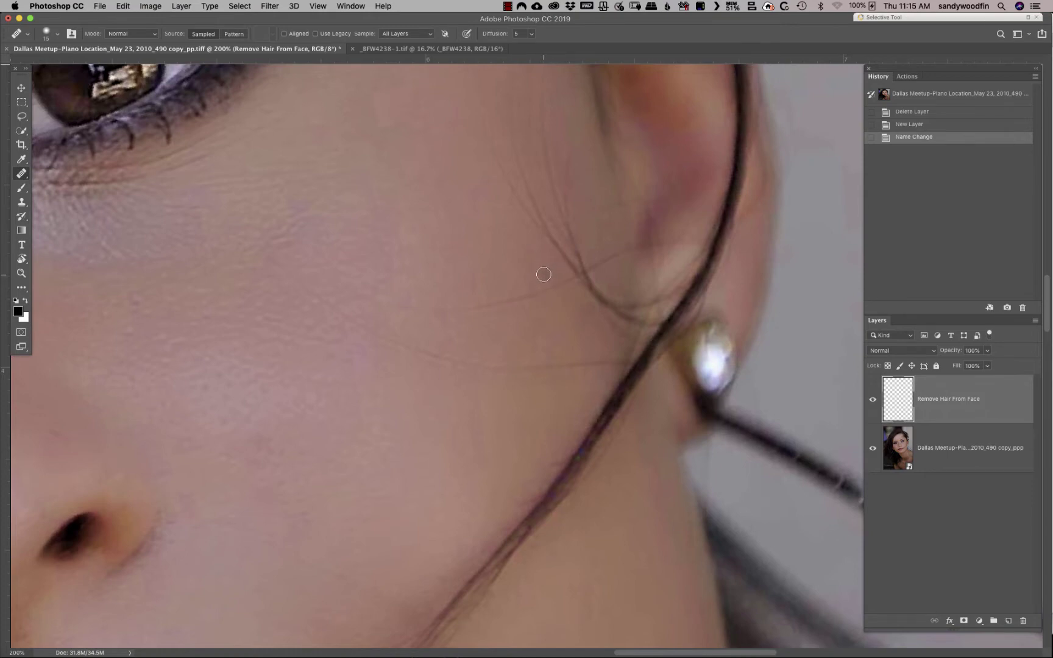
{"action": "key", "text": "bracketleft"}
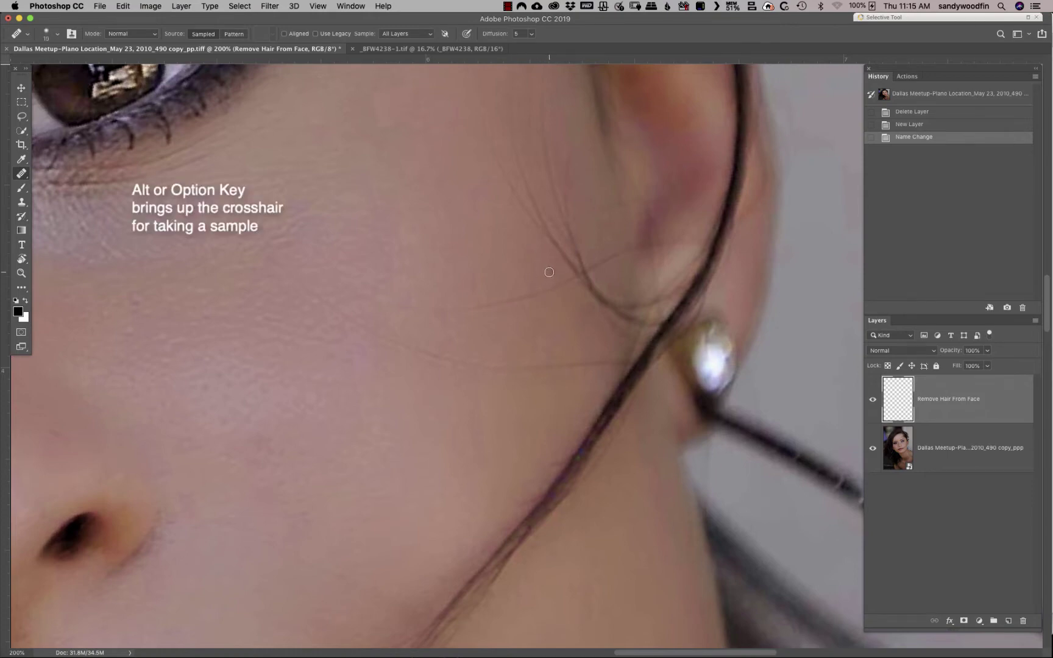
{"action": "key", "text": "alt"}
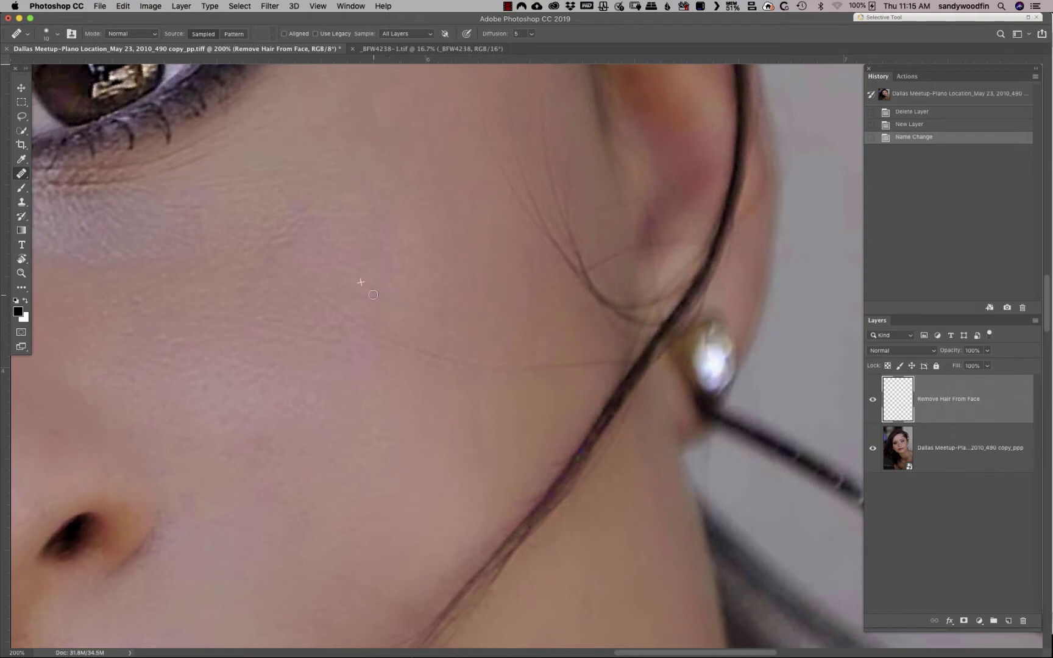
{"action": "left_click", "coordinate": [416, 286]}
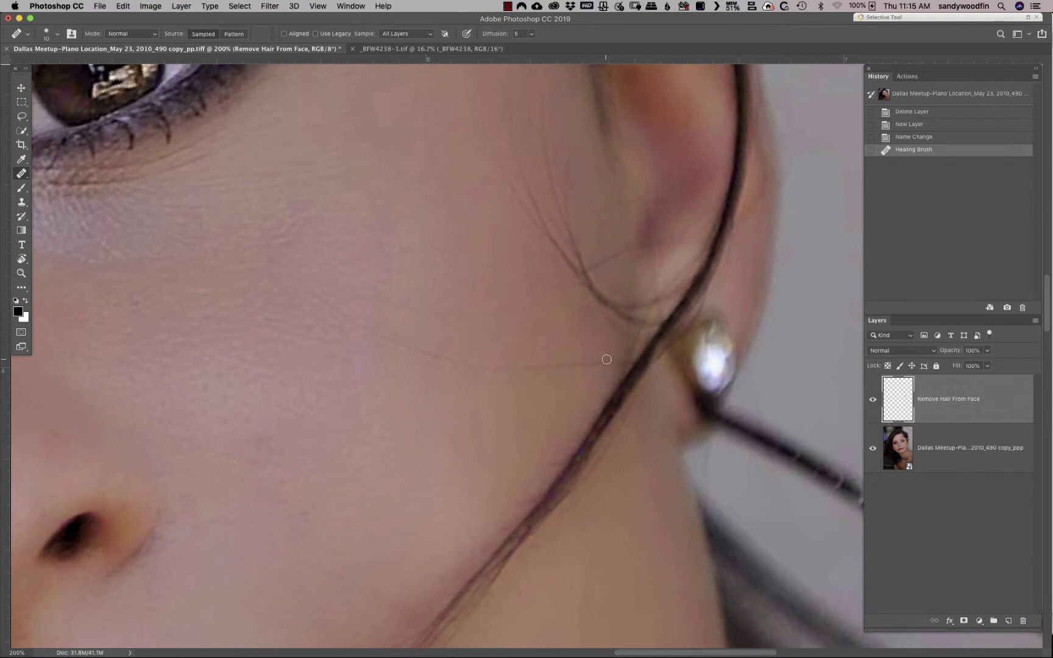
Step: Heal the lower thin hair running across the cheek from the thick strand beside the ear, resampling clean skin nearby
{"action": "mouse_move", "coordinate": [616, 362]}
{"action": "left_mouse_down"}
{"action": "mouse_move", "coordinate": [582, 363]}
{"action": "mouse_move", "coordinate": [613, 360]}
{"action": "mouse_move", "coordinate": [497, 369]}
{"action": "mouse_move", "coordinate": [534, 365]}
{"action": "left_mouse_up"}
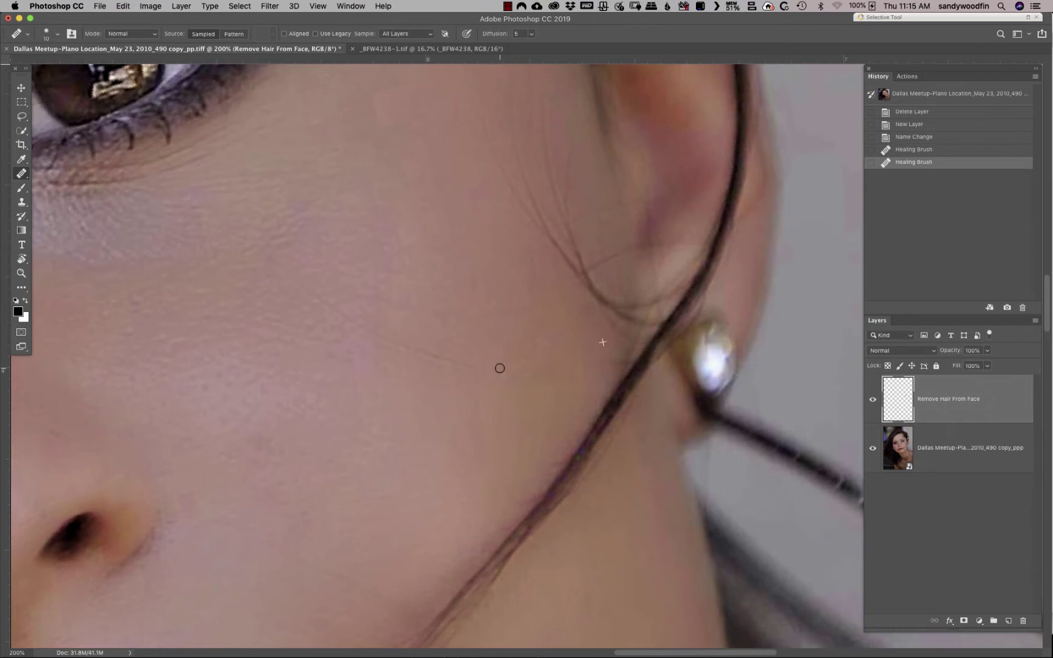
{"action": "left_click", "coordinate": [499, 368]}
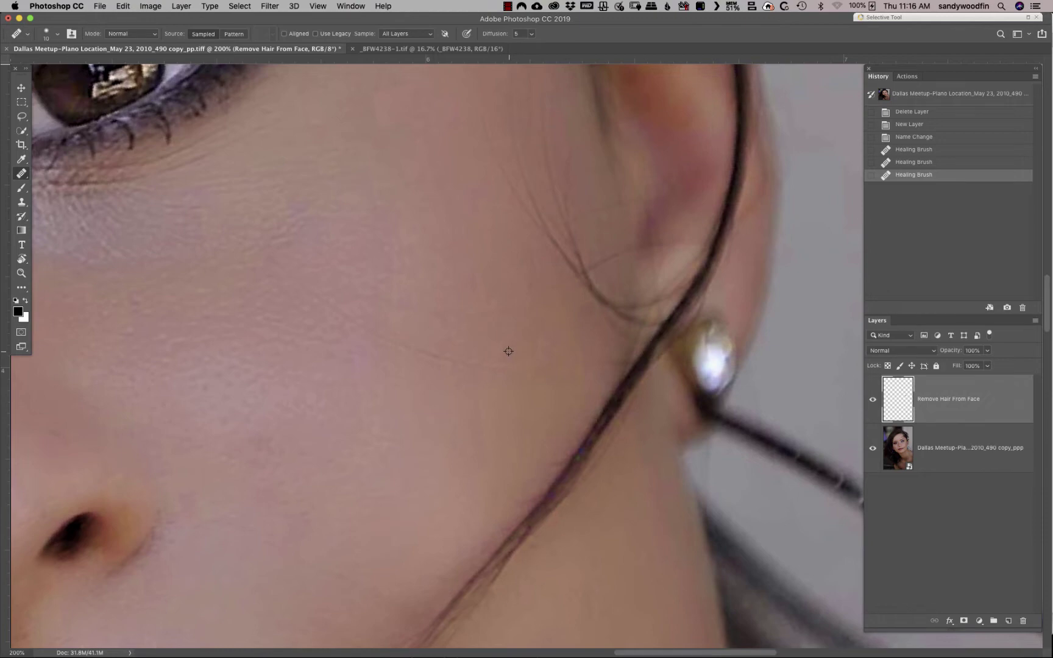
{"action": "mouse_move", "coordinate": [502, 368]}
{"action": "left_mouse_down"}
{"action": "mouse_move", "coordinate": [381, 338]}
{"action": "mouse_move", "coordinate": [277, 263]}
{"action": "mouse_move", "coordinate": [292, 280]}
{"action": "left_mouse_up"}
{"action": "left_click_drag", "start_coordinate": [393, 352], "coordinate": [452, 359]}
{"action": "left_click", "coordinate": [433, 340], "text": "alt"}
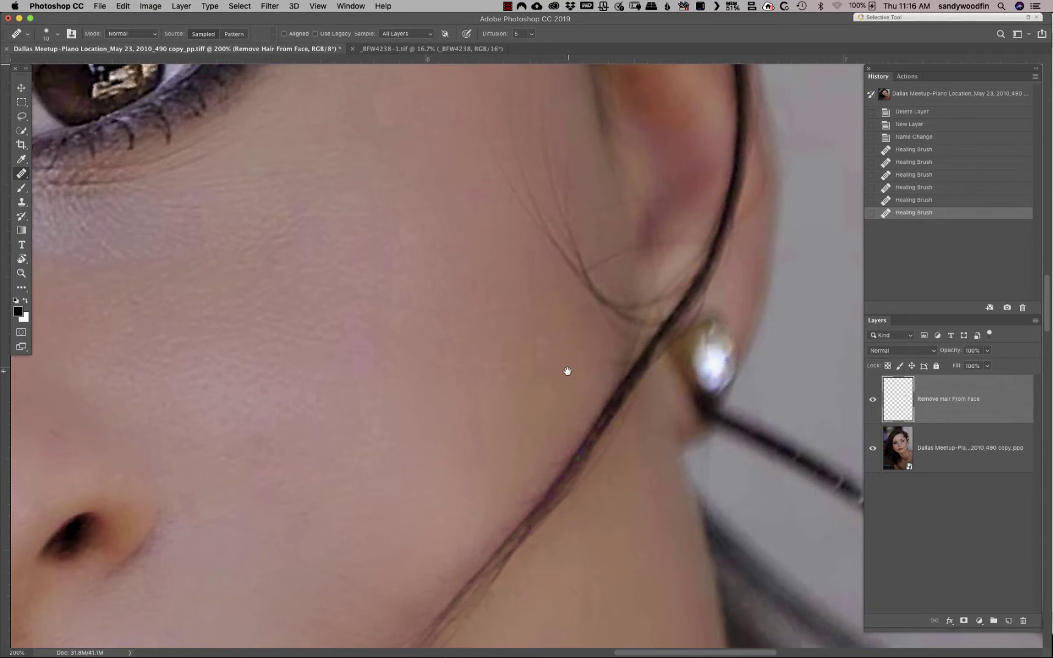
Step: Rotate the canvas view to 8° with the whole strand between the earring and the lips in view
{"action": "left_click_drag", "start_coordinate": [523, 392], "coordinate": [564, 235]}
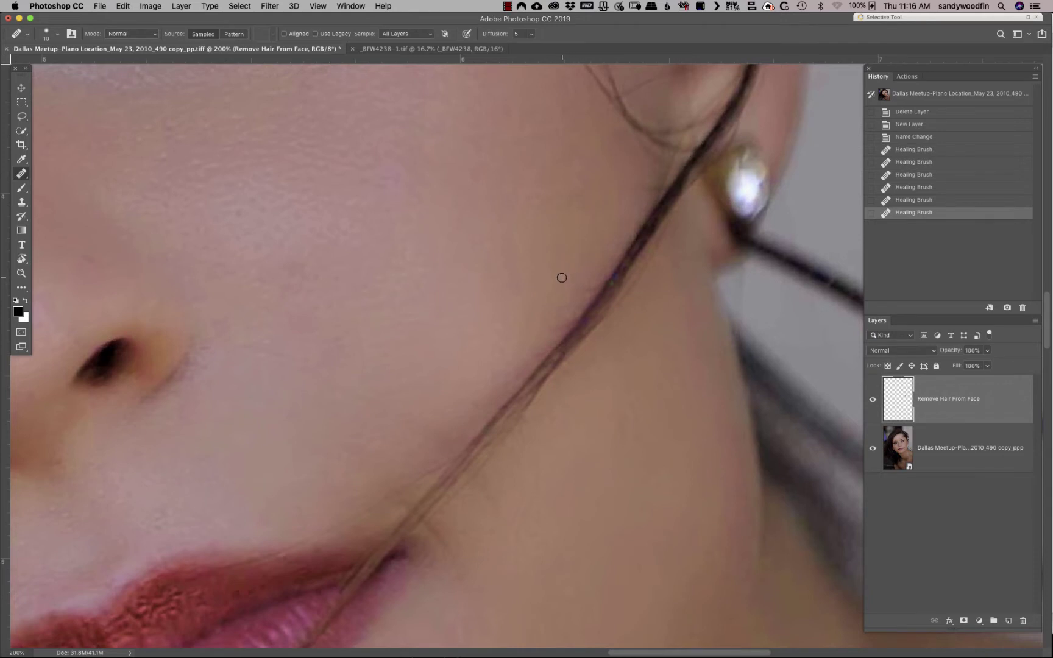
{"action": "key", "text": "r"}
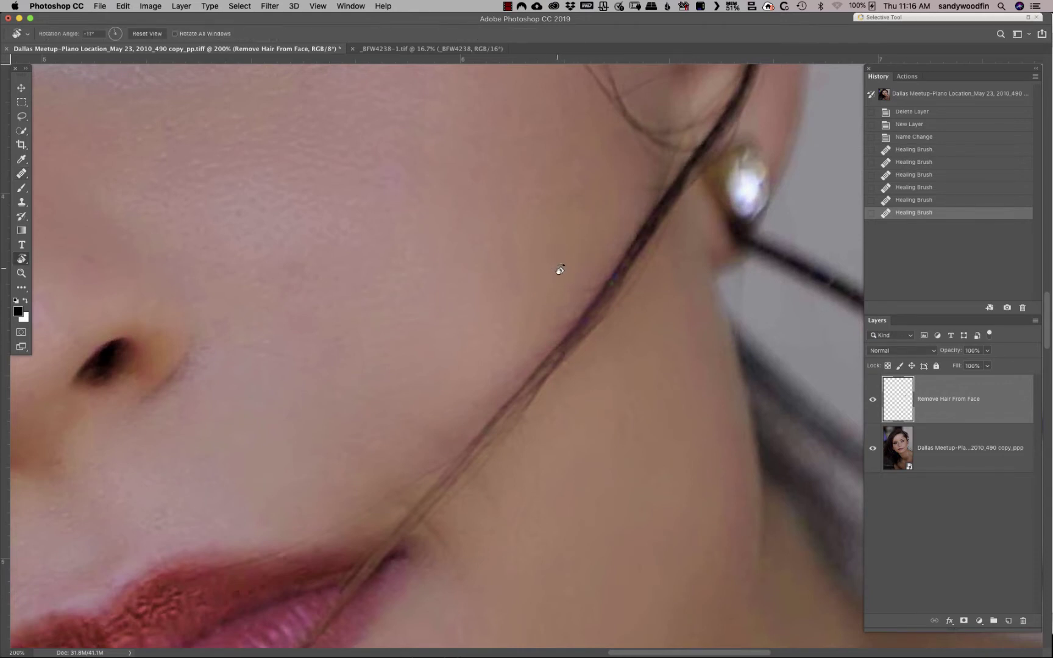
{"action": "left_click_drag", "start_coordinate": [628, 155], "coordinate": [691, 196]}
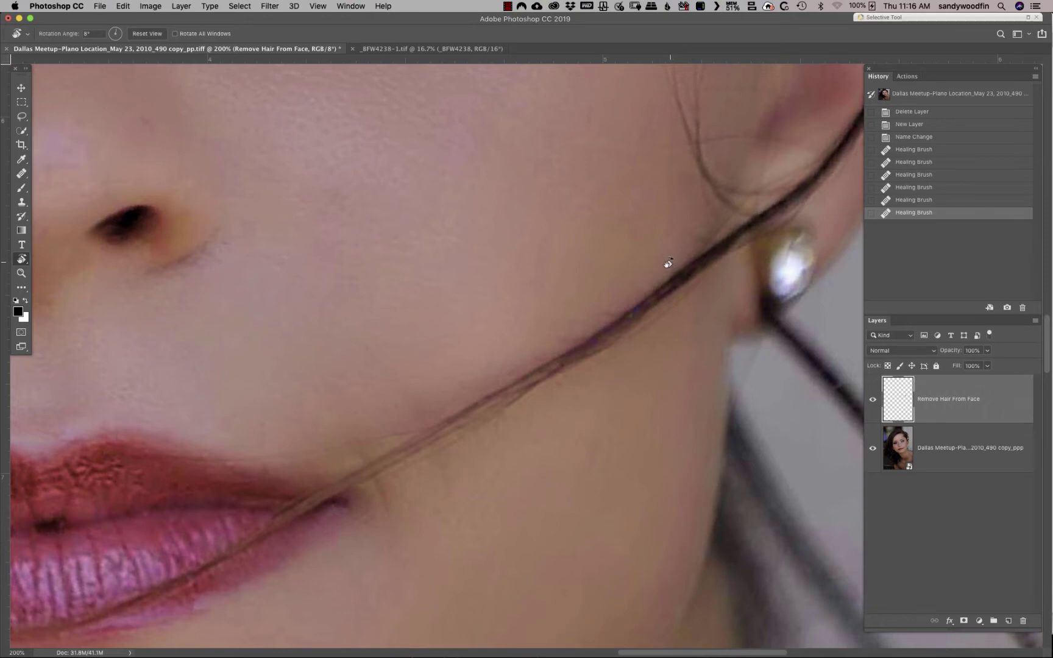
Step: Heal the fine stray hairs along the underside of the thick strand, from below the earring to the mouth corner
{"action": "key", "text": "j"}
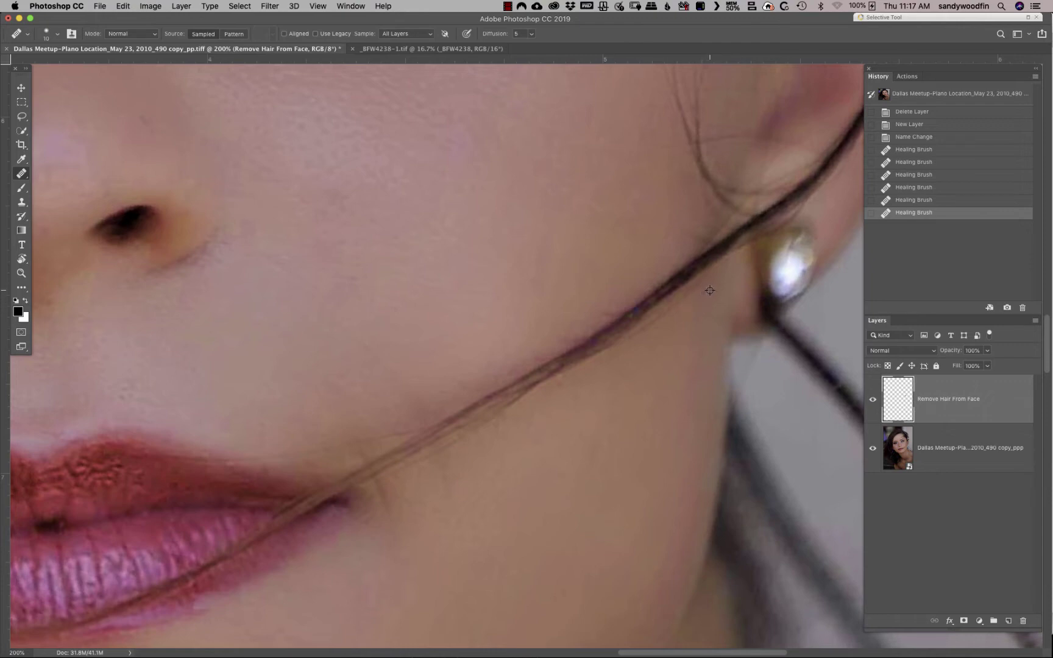
{"action": "left_click_drag", "start_coordinate": [704, 278], "coordinate": [614, 349]}
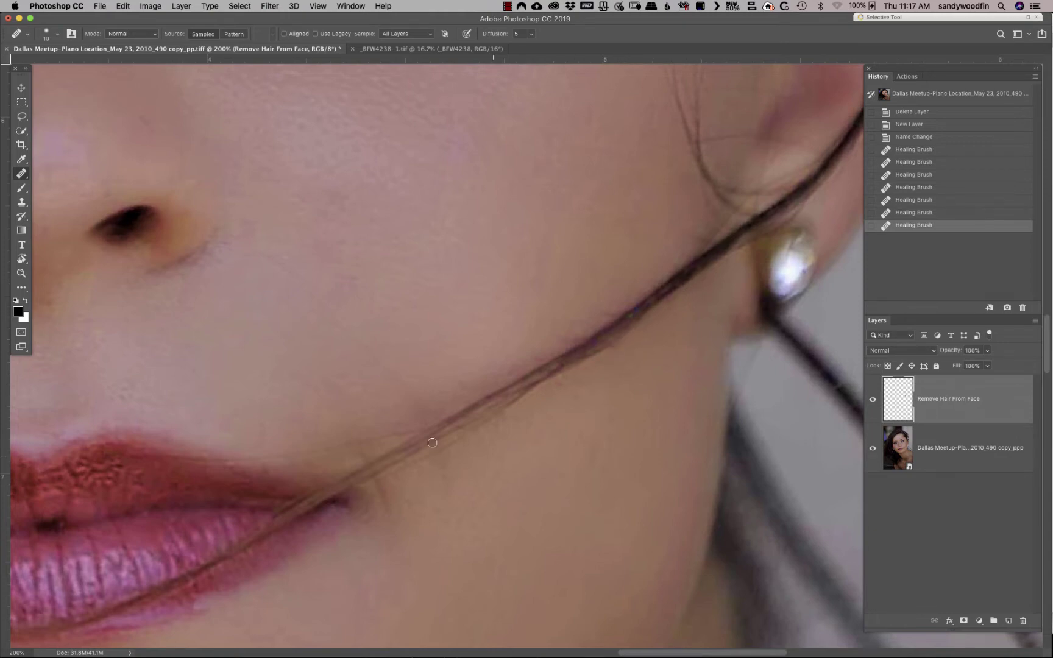
{"action": "left_click", "coordinate": [508, 422], "text": "alt"}
{"action": "mouse_move", "coordinate": [501, 413]}
{"action": "left_mouse_down"}
{"action": "mouse_move", "coordinate": [466, 433]}
{"action": "mouse_move", "coordinate": [502, 413]}
{"action": "mouse_move", "coordinate": [385, 478]}
{"action": "left_mouse_up"}
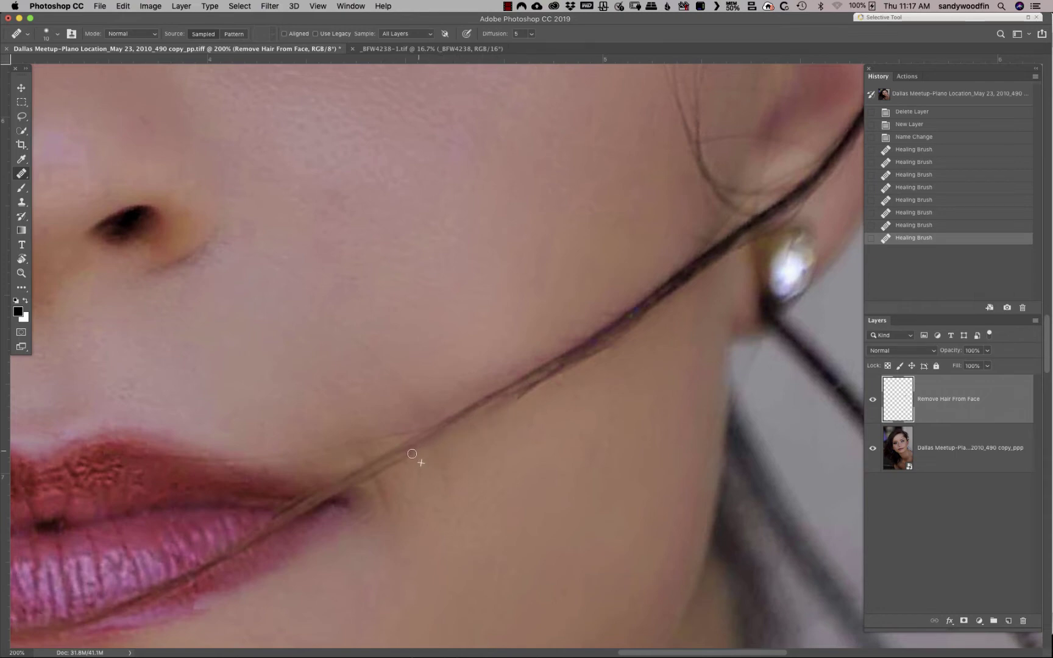
{"action": "left_click_drag", "start_coordinate": [392, 465], "coordinate": [375, 475]}
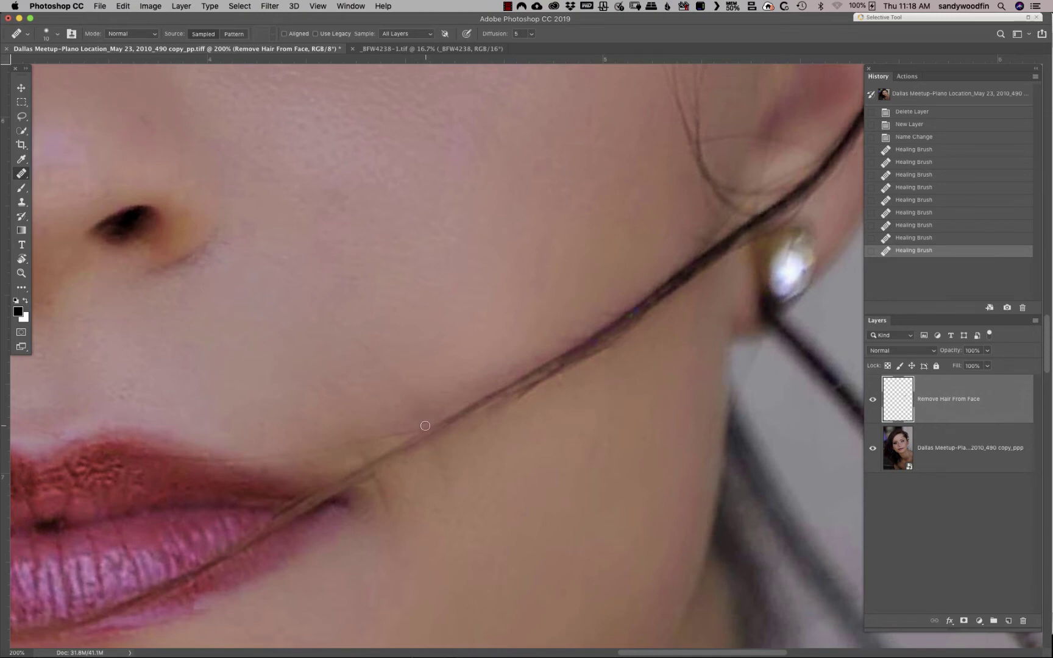
Step: Heal the fine hairs above the mouth corner and the loose hairs beneath the middle of the thick strand
{"action": "left_click", "coordinate": [364, 442]}
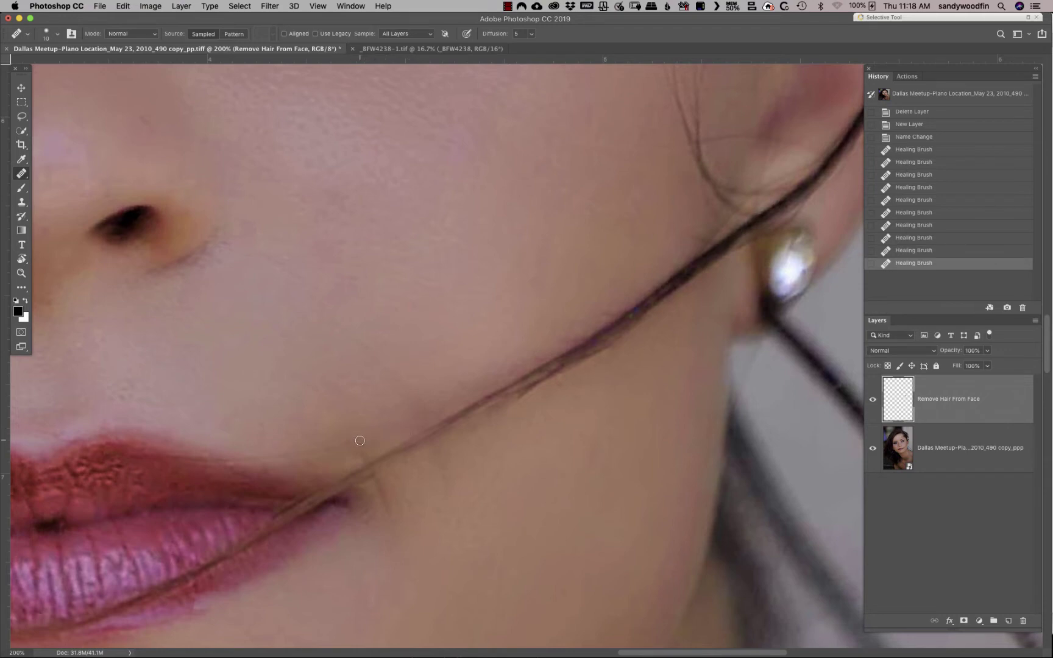
{"action": "left_click", "coordinate": [299, 440], "text": "alt"}
{"action": "left_click", "coordinate": [257, 456]}
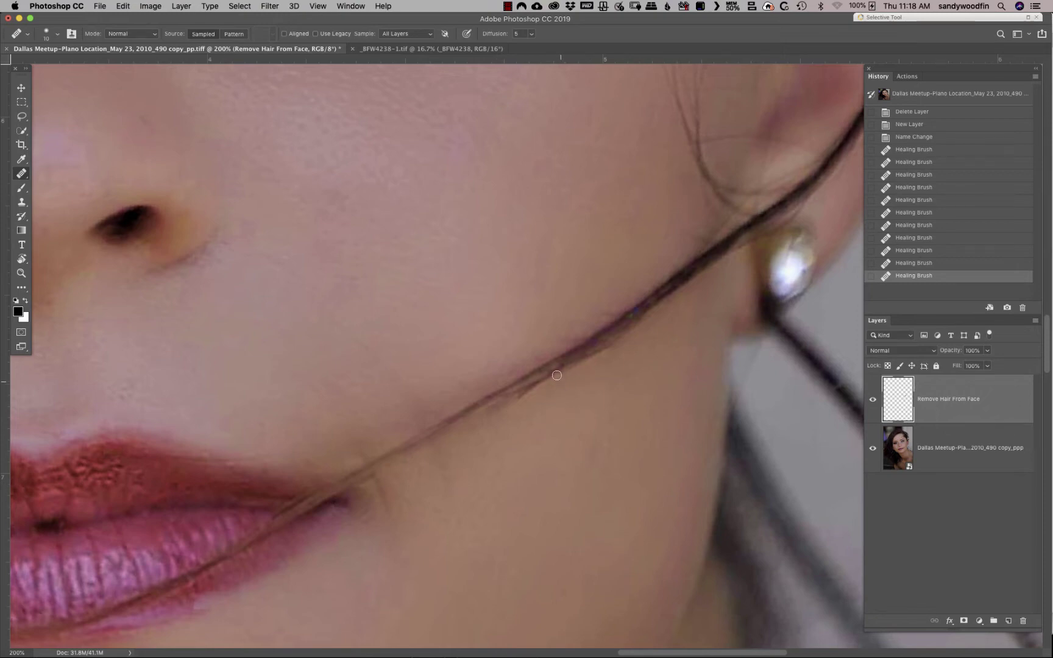
{"action": "left_click_drag", "start_coordinate": [556, 375], "coordinate": [522, 379]}
{"action": "left_click", "coordinate": [562, 379]}
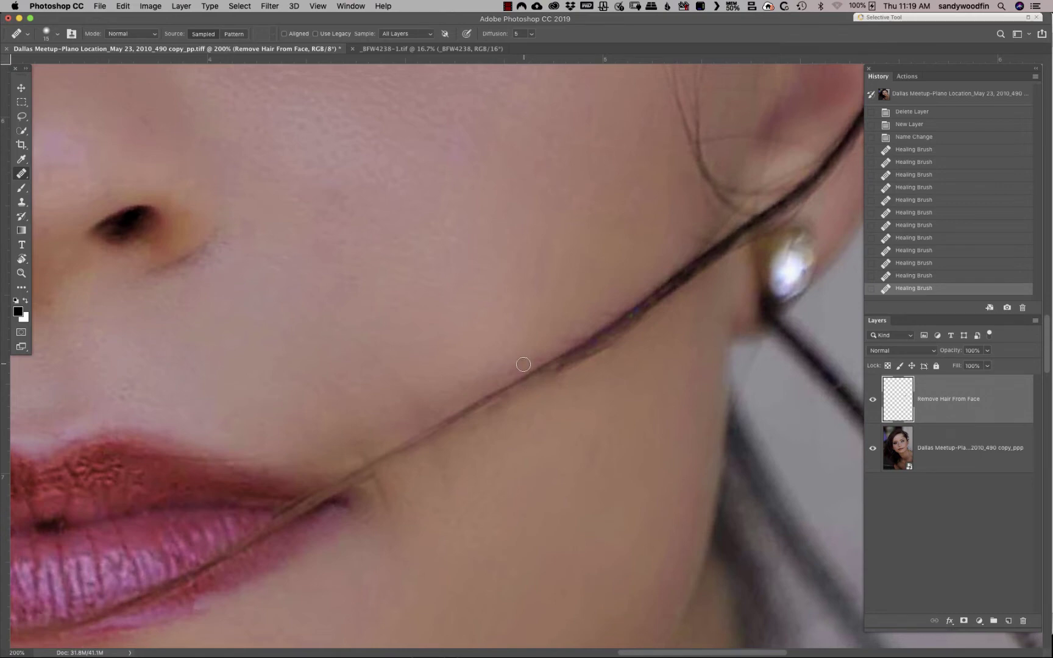
Step: Enlarge the Healing Brush to 20 px and remove the thinner part of the strand from mid-cheek toward the mouth corner
{"action": "key", "text": "bracketright"}
{"action": "mouse_move", "coordinate": [530, 366]}
{"action": "left_mouse_down"}
{"action": "mouse_move", "coordinate": [376, 462]}
{"action": "mouse_move", "coordinate": [435, 436]}
{"action": "left_mouse_up"}
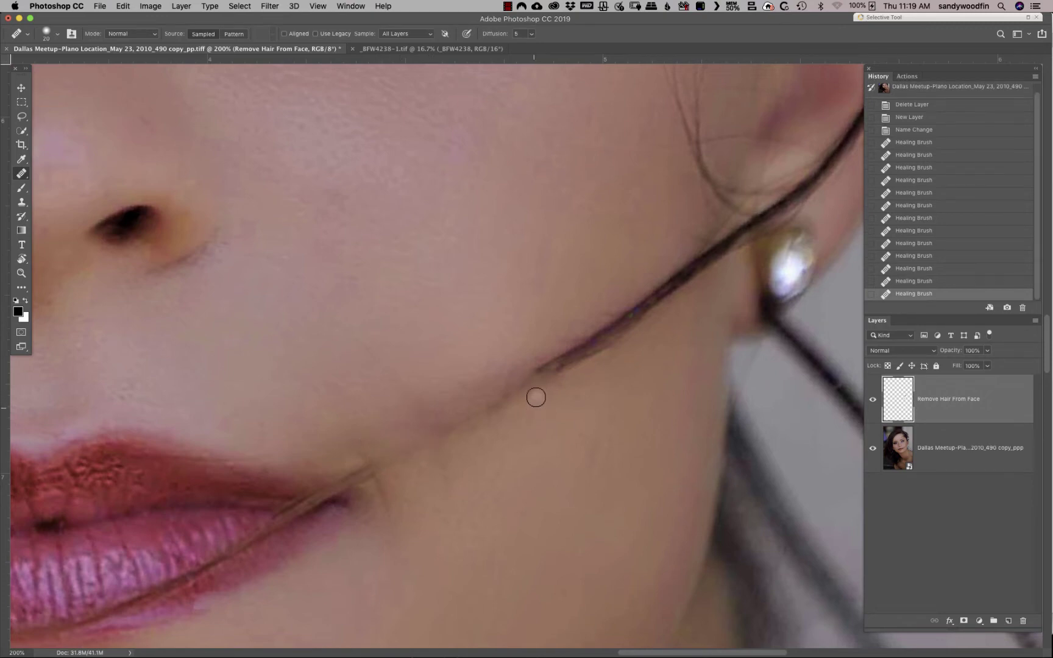
{"action": "left_click", "coordinate": [535, 397]}
{"action": "mouse_move", "coordinate": [528, 385]}
{"action": "left_mouse_down"}
{"action": "mouse_move", "coordinate": [437, 437]}
{"action": "mouse_move", "coordinate": [527, 387]}
{"action": "mouse_move", "coordinate": [519, 375]}
{"action": "left_mouse_up"}
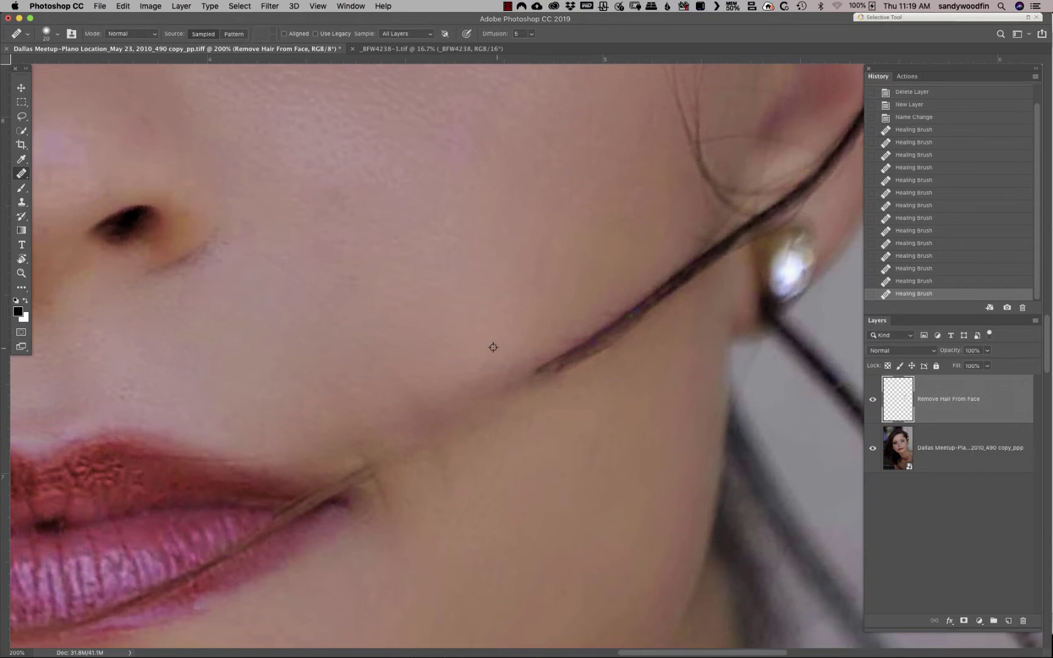
Step: Smooth the healed line on the lower cheek using skin sampled from the cheek above it
{"action": "left_click", "coordinate": [489, 345], "text": "alt"}
{"action": "left_click", "coordinate": [474, 401]}
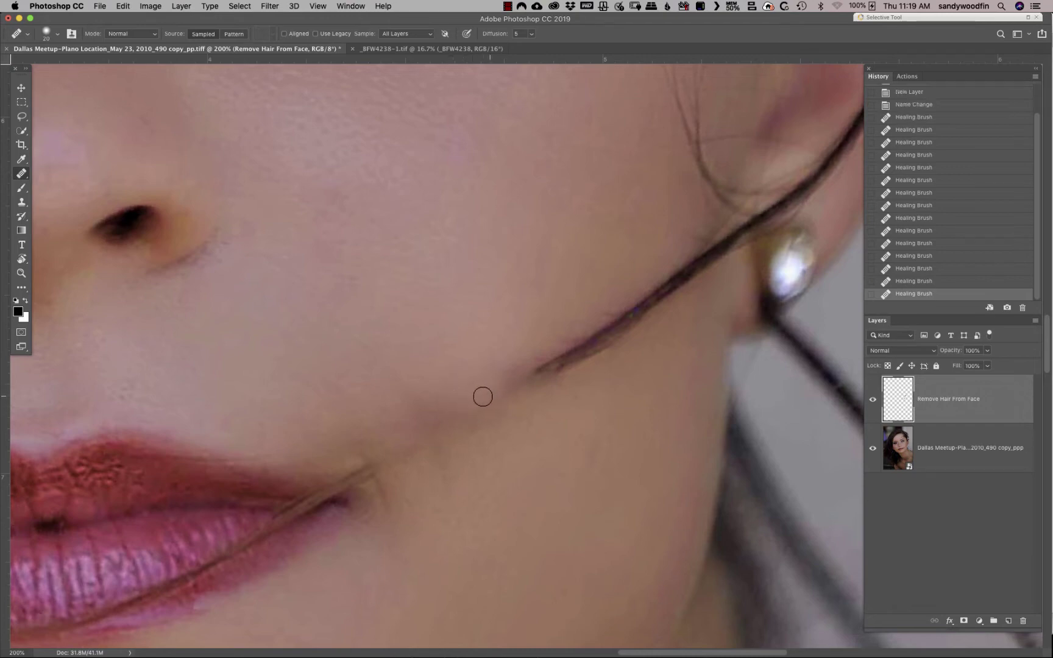
{"action": "left_click", "coordinate": [503, 334], "text": "alt"}
{"action": "left_click_drag", "start_coordinate": [524, 372], "coordinate": [487, 401]}
Step: Blend the underside of the healed line with skin sampled from the jaw below it
{"action": "left_click", "coordinate": [535, 427], "text": "alt"}
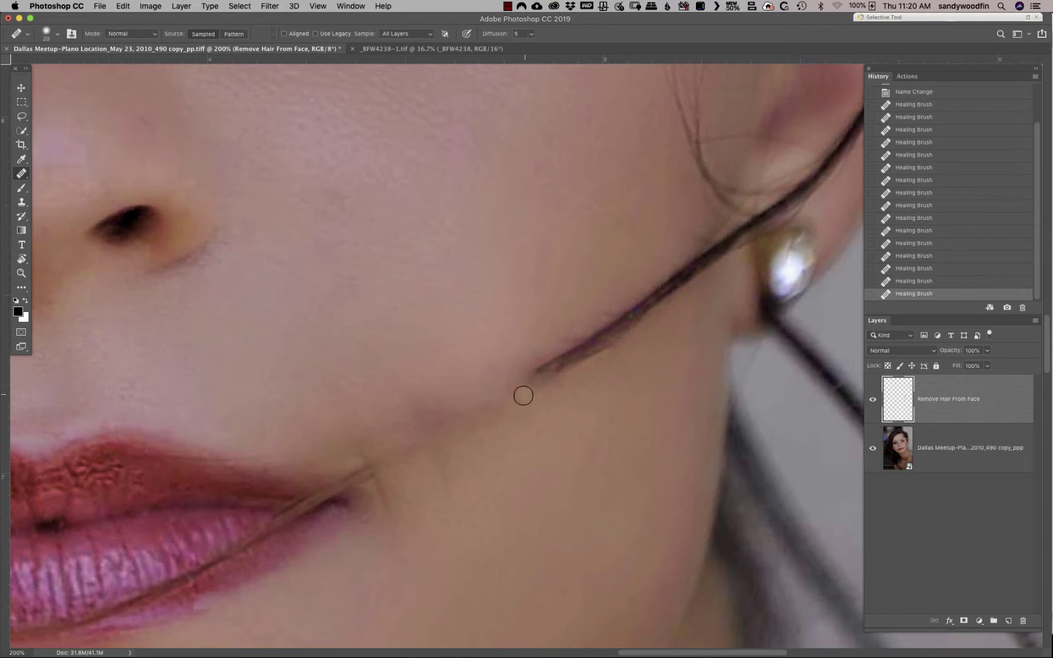
{"action": "mouse_move", "coordinate": [485, 397]}
{"action": "left_mouse_down"}
{"action": "mouse_move", "coordinate": [554, 385]}
{"action": "mouse_move", "coordinate": [553, 404]}
{"action": "left_mouse_up"}
{"action": "left_click", "coordinate": [481, 416]}
{"action": "mouse_move", "coordinate": [456, 402]}
{"action": "left_mouse_down"}
{"action": "mouse_move", "coordinate": [475, 430]}
{"action": "mouse_move", "coordinate": [435, 397]}
{"action": "mouse_move", "coordinate": [477, 437]}
{"action": "left_mouse_up"}
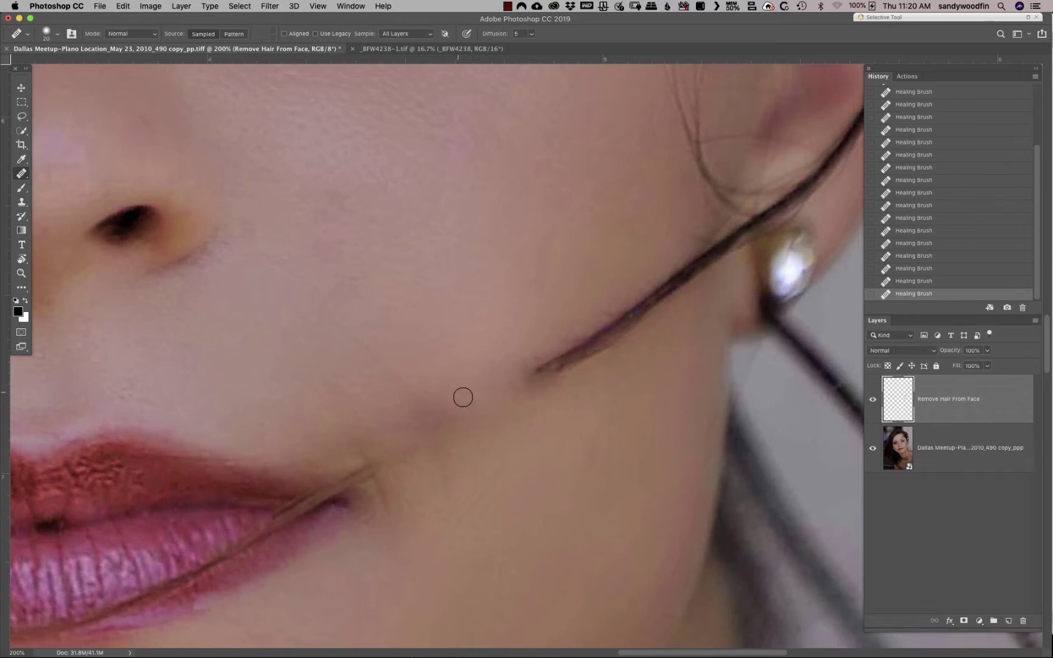
{"action": "left_click_drag", "start_coordinate": [463, 394], "coordinate": [485, 427]}
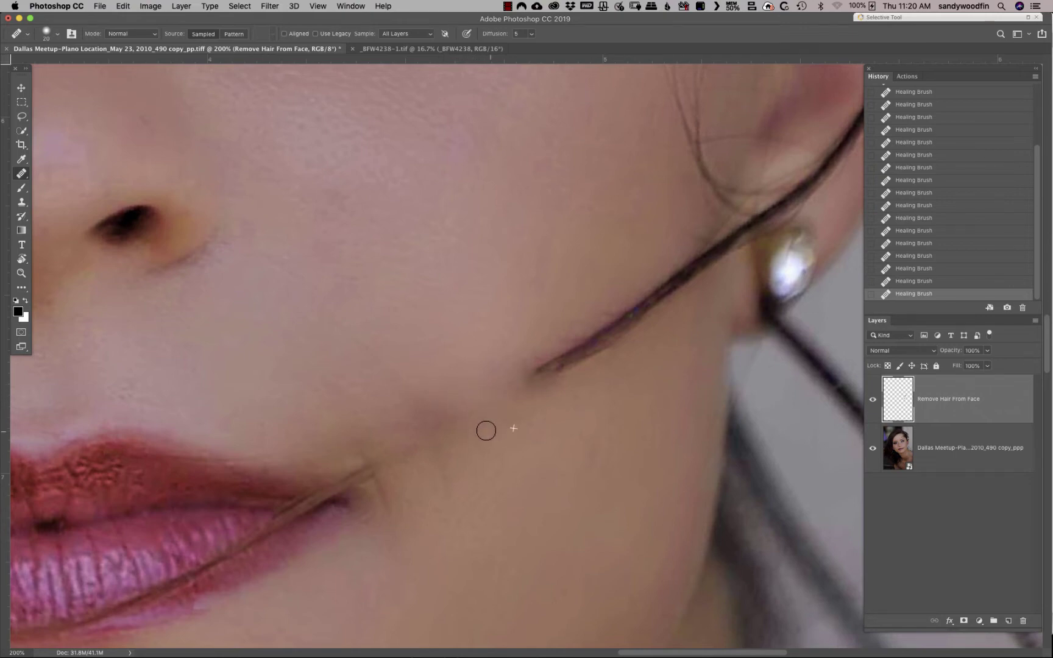
Step: Soften the remaining dark patch between the healed line and the mouth corner with fresh skin samples from above and beside it
{"action": "left_click", "coordinate": [443, 375], "text": "alt"}
{"action": "mouse_move", "coordinate": [443, 396]}
{"action": "left_mouse_down"}
{"action": "mouse_move", "coordinate": [458, 421]}
{"action": "mouse_move", "coordinate": [432, 399]}
{"action": "mouse_move", "coordinate": [469, 447]}
{"action": "mouse_move", "coordinate": [433, 405]}
{"action": "left_mouse_up"}
{"action": "left_click", "coordinate": [531, 390], "text": "alt"}
{"action": "left_click_drag", "start_coordinate": [512, 472], "coordinate": [503, 447]}
{"action": "mouse_move", "coordinate": [392, 470]}
{"action": "left_mouse_down"}
{"action": "mouse_move", "coordinate": [407, 445]}
{"action": "mouse_move", "coordinate": [419, 450]}
{"action": "mouse_move", "coordinate": [392, 454]}
{"action": "left_mouse_up"}
{"action": "left_click_drag", "start_coordinate": [670, 291], "coordinate": [674, 275]}
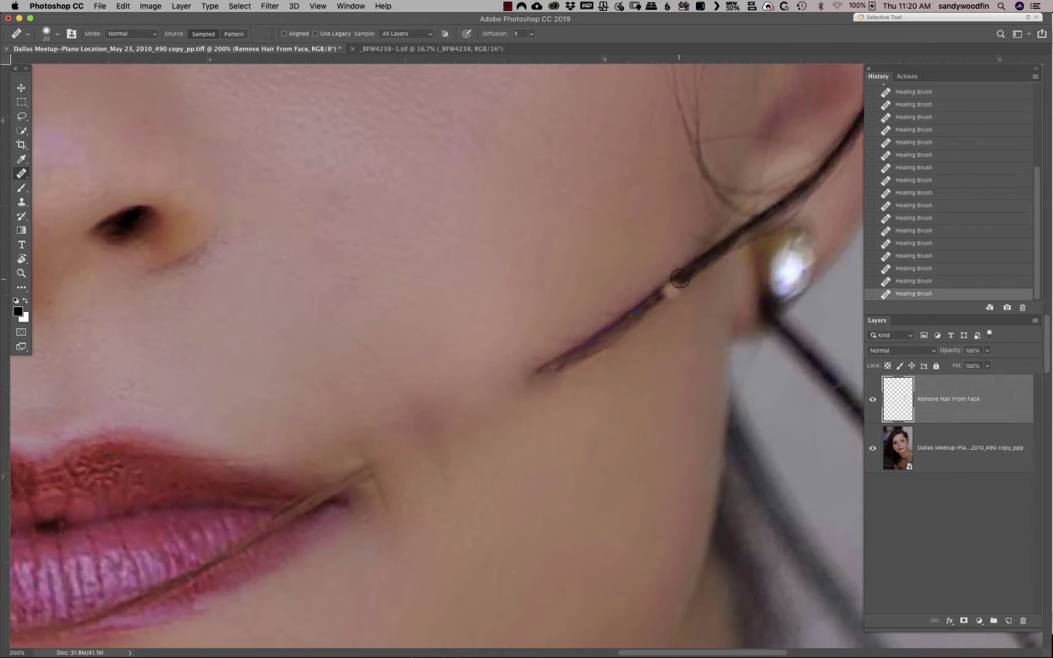
{"action": "left_click", "coordinate": [679, 278]}
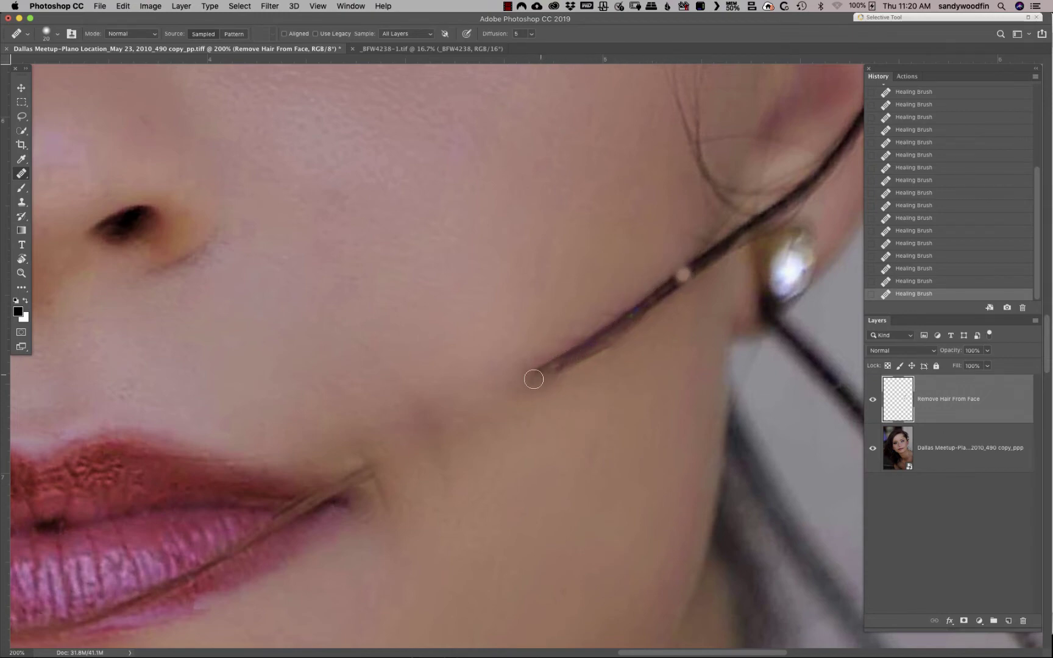
{"action": "left_click", "coordinate": [667, 301]}
Step: Enlarge the Healing Brush to 30 px and remove the dark strand from mid-cheek to just below the earring
{"action": "key", "text": "bracketright"}
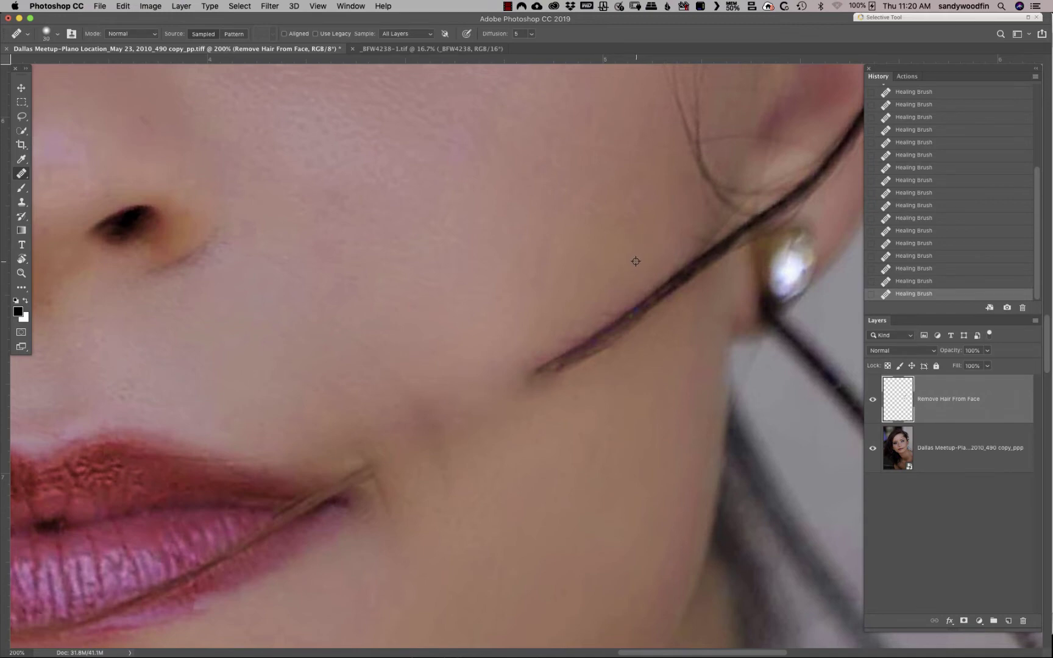
{"action": "left_click", "coordinate": [633, 261], "text": "alt"}
{"action": "left_click_drag", "start_coordinate": [652, 300], "coordinate": [585, 341]}
{"action": "mouse_move", "coordinate": [622, 305]}
{"action": "left_mouse_down"}
{"action": "mouse_move", "coordinate": [556, 349]}
{"action": "mouse_move", "coordinate": [556, 365]}
{"action": "left_mouse_up"}
{"action": "mouse_move", "coordinate": [634, 312]}
{"action": "left_mouse_down"}
{"action": "mouse_move", "coordinate": [522, 381]}
{"action": "mouse_move", "coordinate": [528, 365]}
{"action": "mouse_move", "coordinate": [612, 308]}
{"action": "mouse_move", "coordinate": [621, 347]}
{"action": "mouse_move", "coordinate": [570, 381]}
{"action": "mouse_move", "coordinate": [519, 392]}
{"action": "mouse_move", "coordinate": [558, 373]}
{"action": "mouse_move", "coordinate": [529, 380]}
{"action": "mouse_move", "coordinate": [541, 369]}
{"action": "mouse_move", "coordinate": [624, 335]}
{"action": "mouse_move", "coordinate": [626, 301]}
{"action": "mouse_move", "coordinate": [519, 360]}
{"action": "mouse_move", "coordinate": [523, 367]}
{"action": "mouse_move", "coordinate": [619, 318]}
{"action": "left_mouse_up"}
{"action": "left_click", "coordinate": [652, 356], "text": "alt"}
{"action": "left_click", "coordinate": [610, 268], "text": "alt"}
{"action": "left_click", "coordinate": [526, 309]}
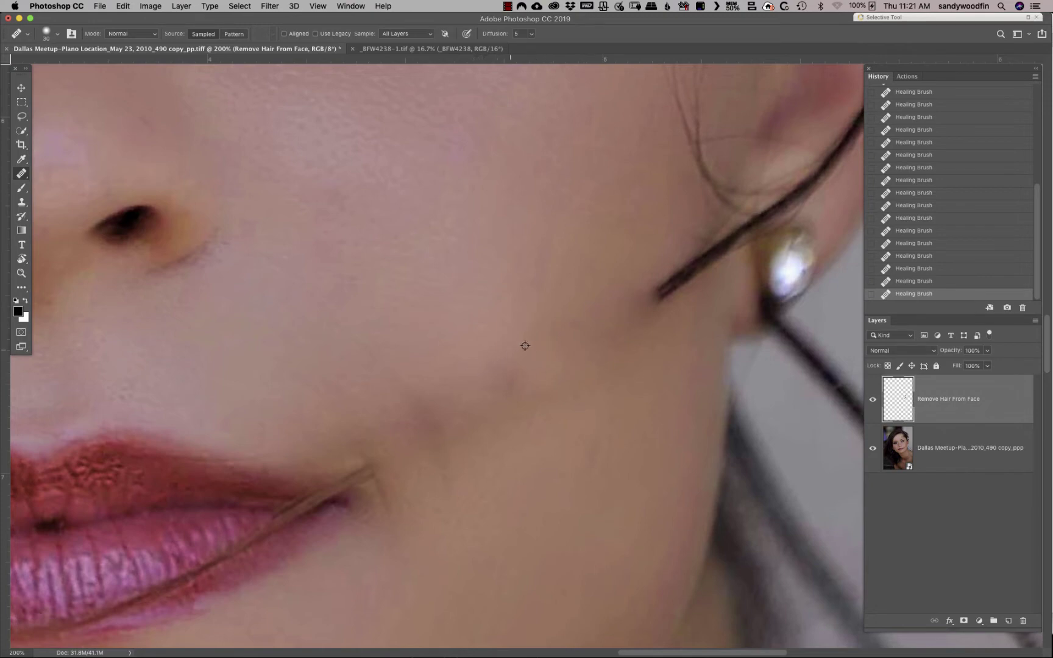
Step: Even out the leftover smudges on the cheek and jaw where the dark strand was, resampling skin above and below
{"action": "left_click", "coordinate": [548, 345], "text": "alt"}
{"action": "mouse_move", "coordinate": [515, 372]}
{"action": "left_mouse_down"}
{"action": "mouse_move", "coordinate": [517, 383]}
{"action": "mouse_move", "coordinate": [503, 387]}
{"action": "mouse_move", "coordinate": [517, 383]}
{"action": "left_mouse_up"}
{"action": "left_click", "coordinate": [618, 400], "text": "alt"}
{"action": "mouse_move", "coordinate": [614, 369]}
{"action": "left_mouse_down"}
{"action": "mouse_move", "coordinate": [488, 420]}
{"action": "mouse_move", "coordinate": [497, 389]}
{"action": "left_mouse_up"}
{"action": "left_click", "coordinate": [625, 314]}
{"action": "left_click", "coordinate": [510, 343]}
{"action": "left_click_drag", "start_coordinate": [671, 313], "coordinate": [658, 315]}
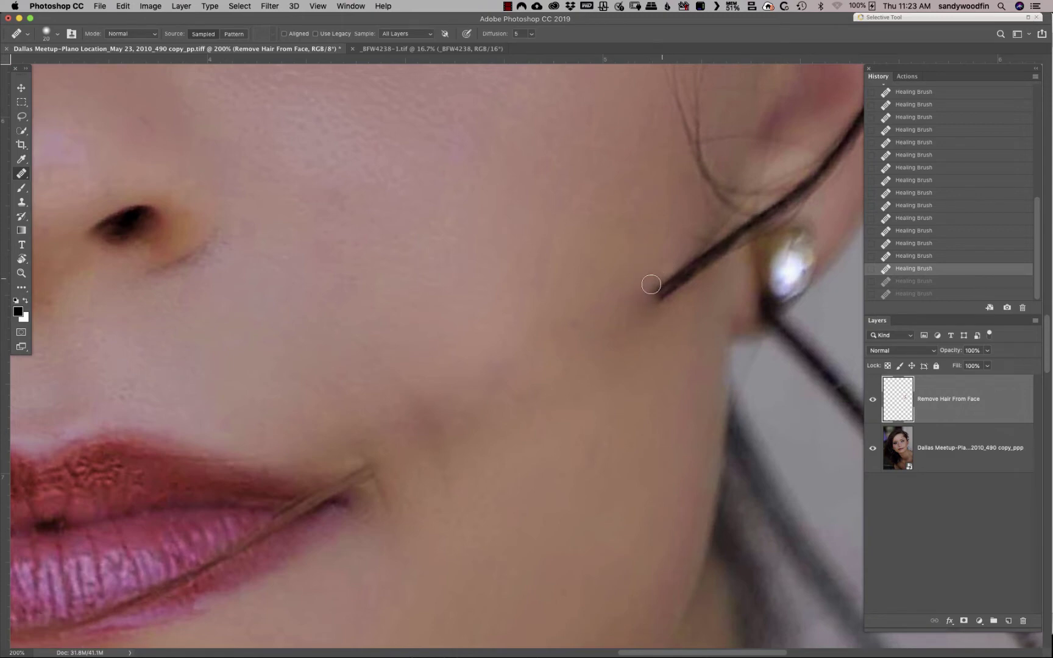
{"action": "left_click_drag", "start_coordinate": [651, 287], "coordinate": [641, 294]}
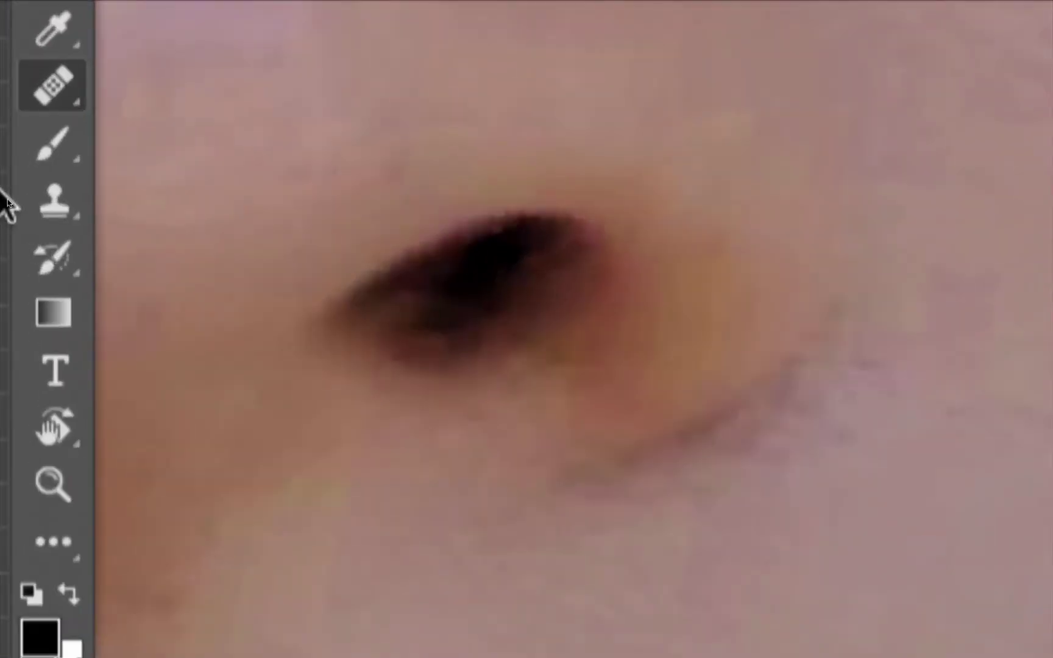
Step: Choose the Clone Stamp Tool and set its brush hardness to 50%
{"action": "left_click", "coordinate": [60, 207]}
{"action": "right_click", "coordinate": [59, 206]}
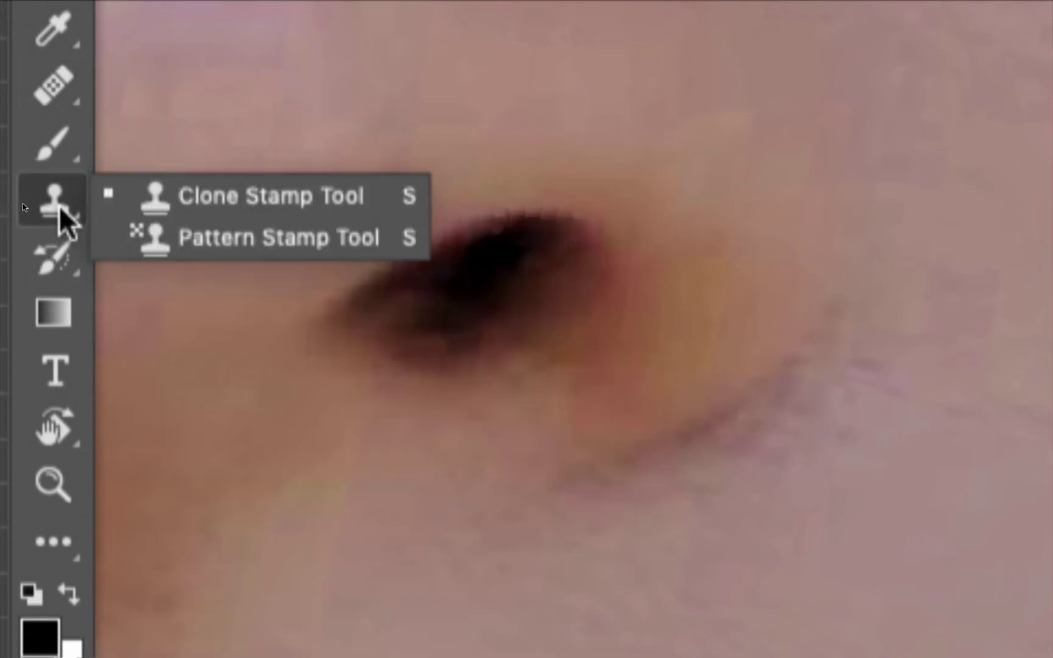
{"action": "left_click", "coordinate": [226, 194]}
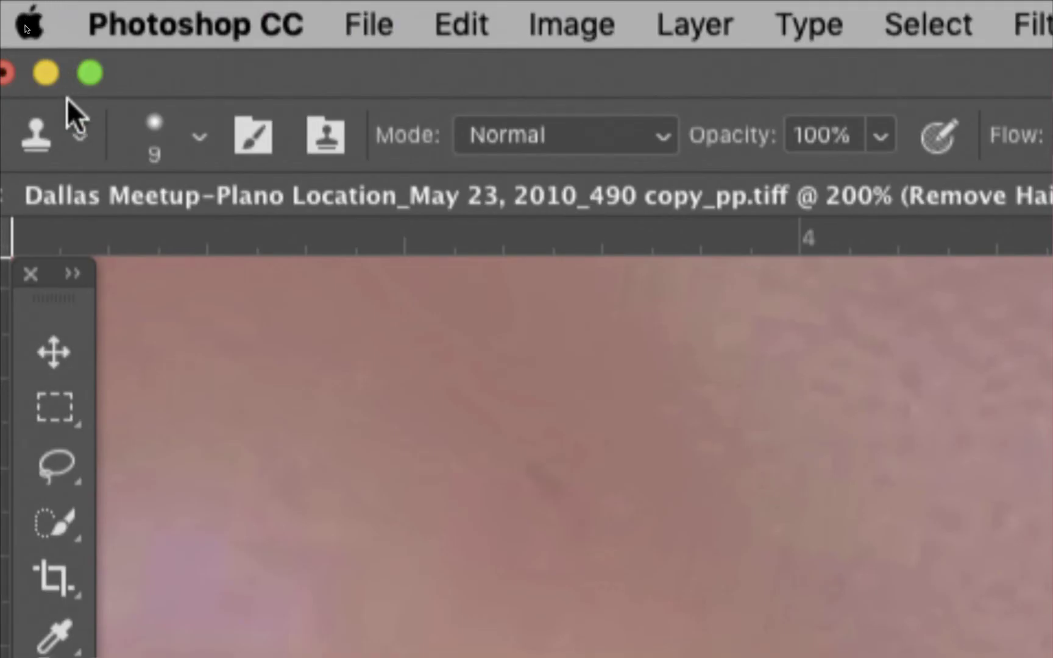
{"action": "left_click", "coordinate": [84, 137]}
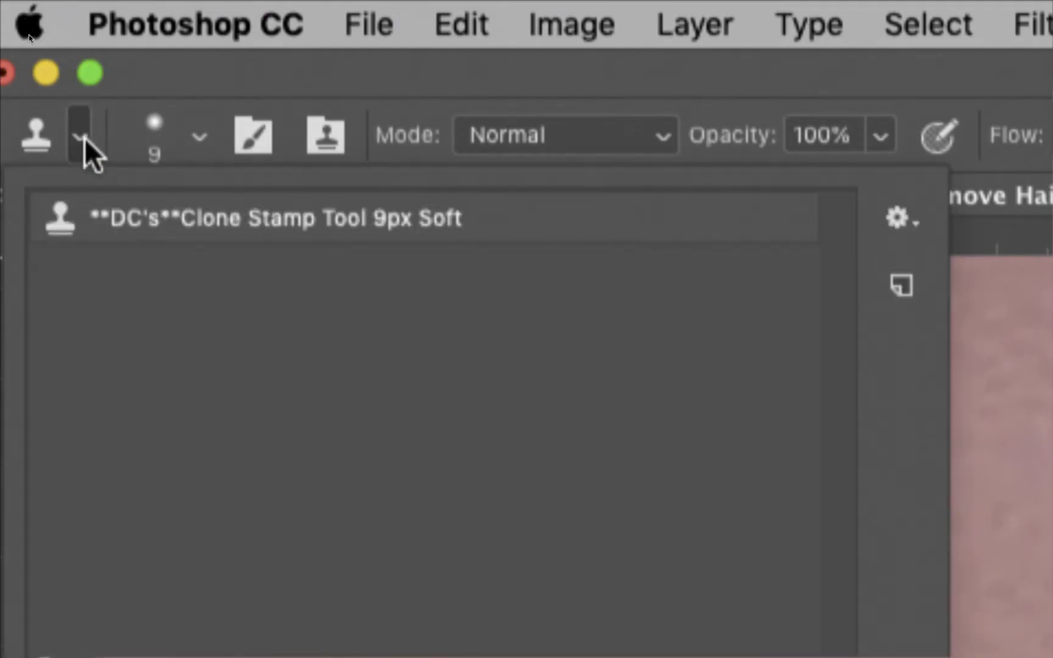
{"action": "left_click", "coordinate": [201, 136]}
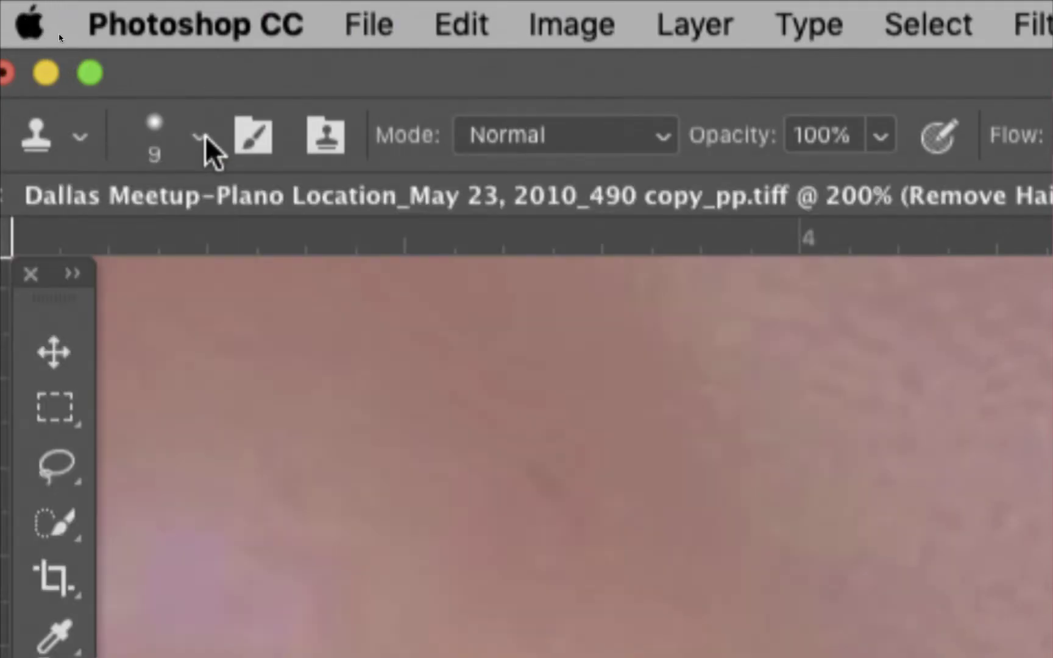
{"action": "left_click", "coordinate": [203, 135]}
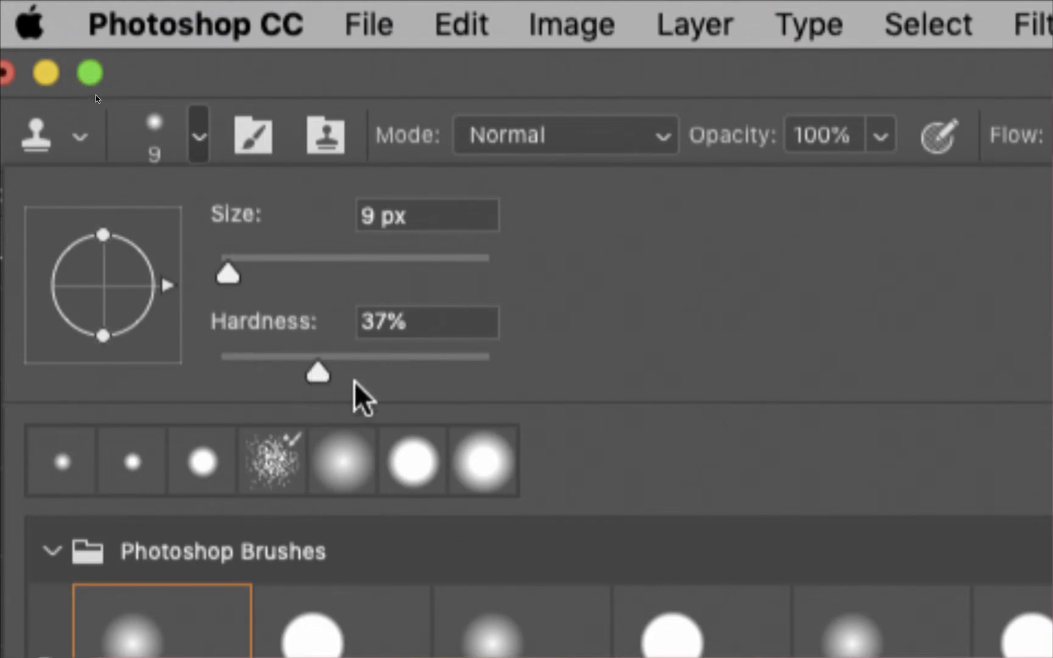
{"action": "left_click_drag", "start_coordinate": [317, 376], "coordinate": [353, 376]}
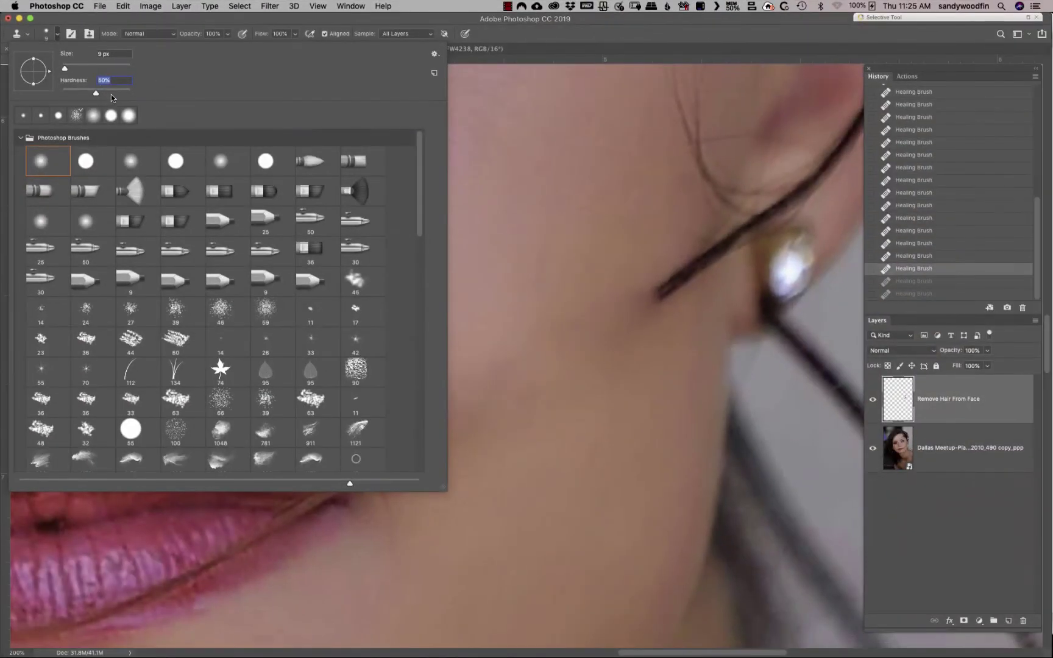
Step: Set the Clone Stamp to sample All Layers, enlarge its brush and clone skin over the cut end of the dark strand
{"action": "left_click", "coordinate": [498, 33]}
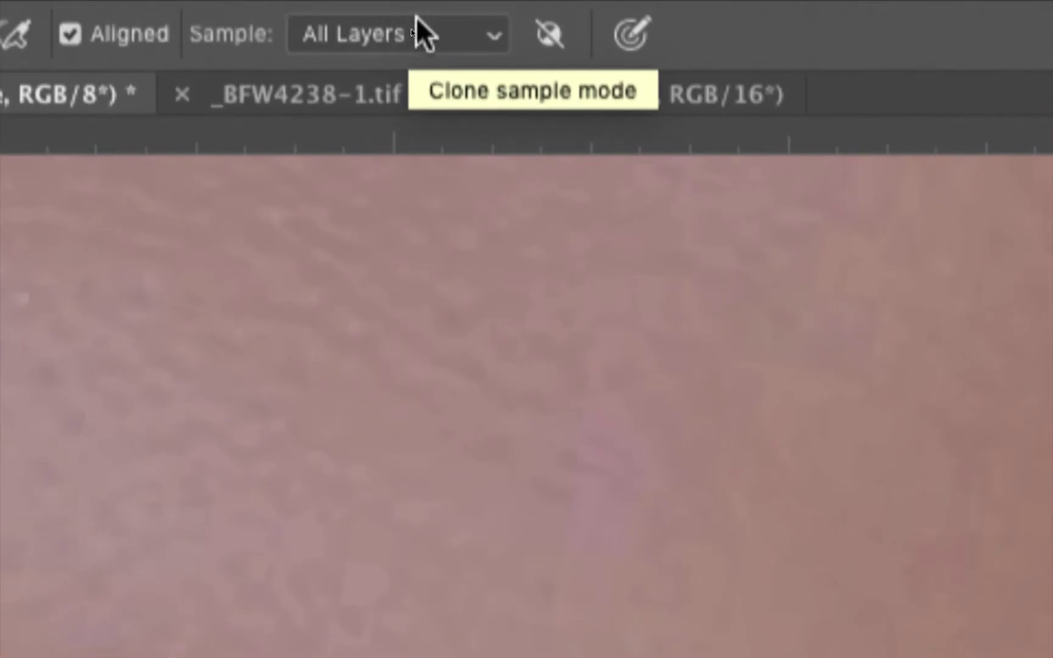
{"action": "left_click", "coordinate": [494, 68]}
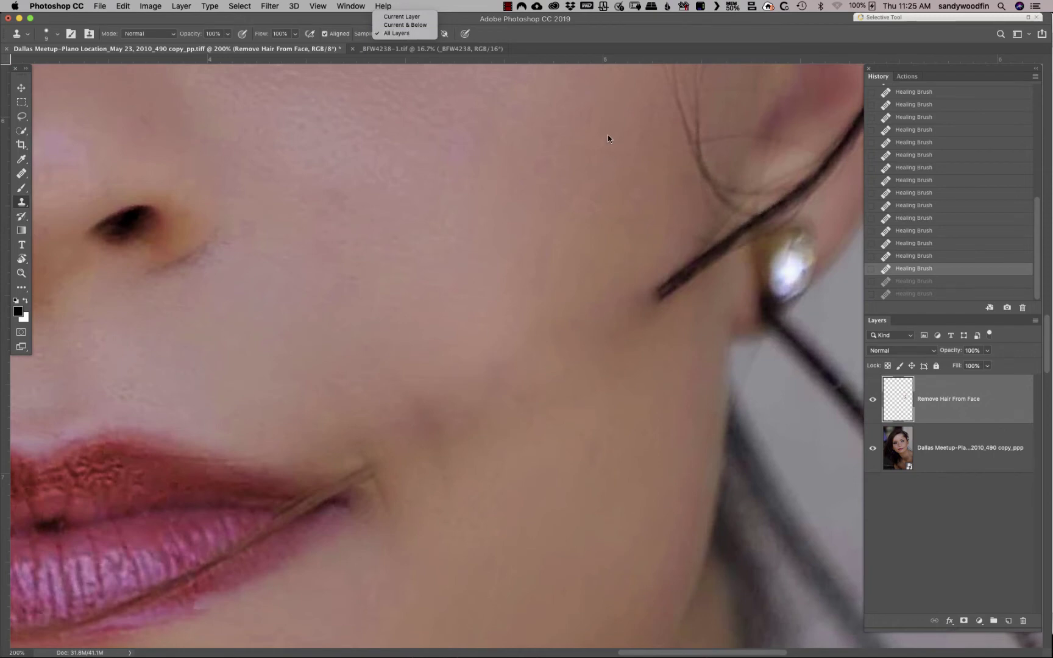
{"action": "left_click", "coordinate": [625, 26]}
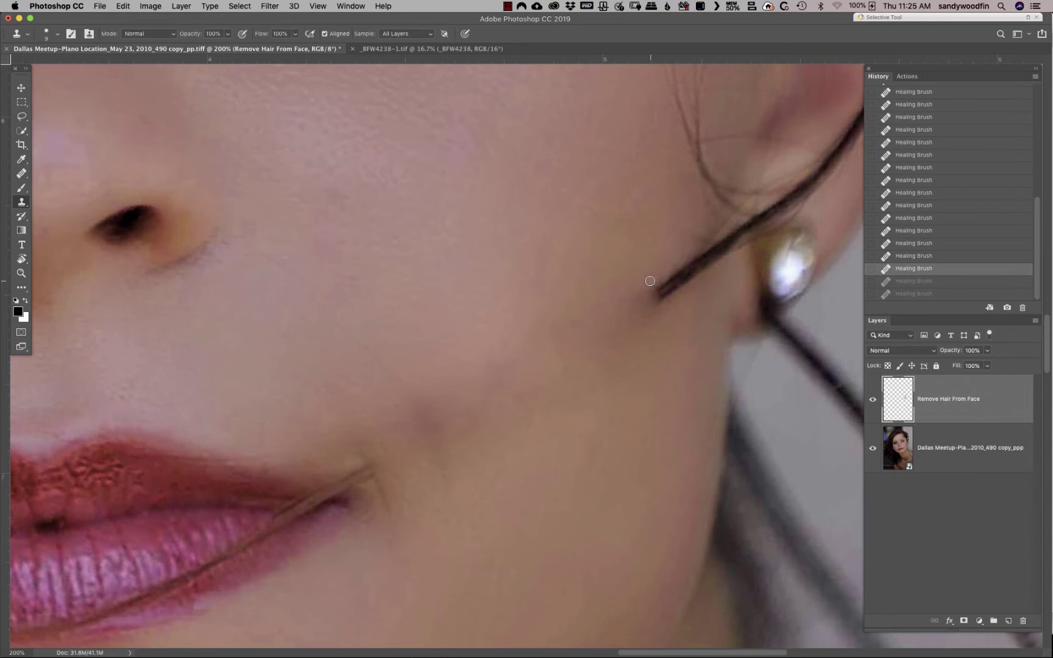
{"action": "key", "text": "bracketright"}
{"action": "mouse_move", "coordinate": [651, 282]}
{"action": "left_mouse_down"}
{"action": "mouse_move", "coordinate": [653, 296]}
{"action": "mouse_move", "coordinate": [650, 280]}
{"action": "mouse_move", "coordinate": [628, 321]}
{"action": "left_mouse_up"}
{"action": "left_click_drag", "start_coordinate": [670, 263], "coordinate": [661, 278]}
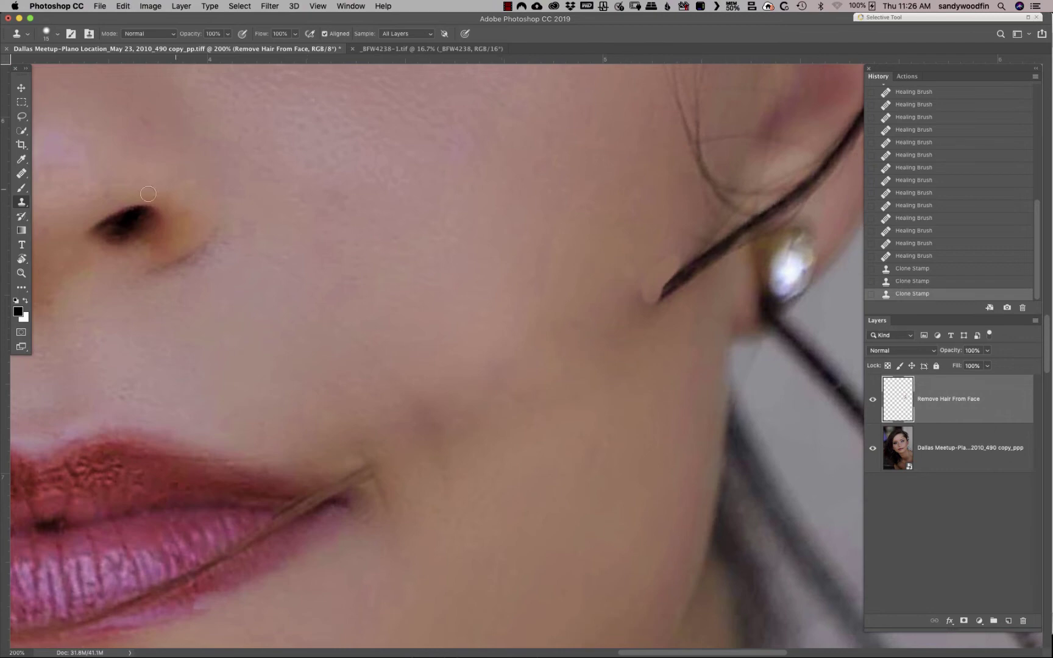
Step: Sample clean cheek skin with the Healing Brush and blend the cloned edge beside the strand's end, undoing and redoing the first stroke
{"action": "left_click", "coordinate": [21, 176]}
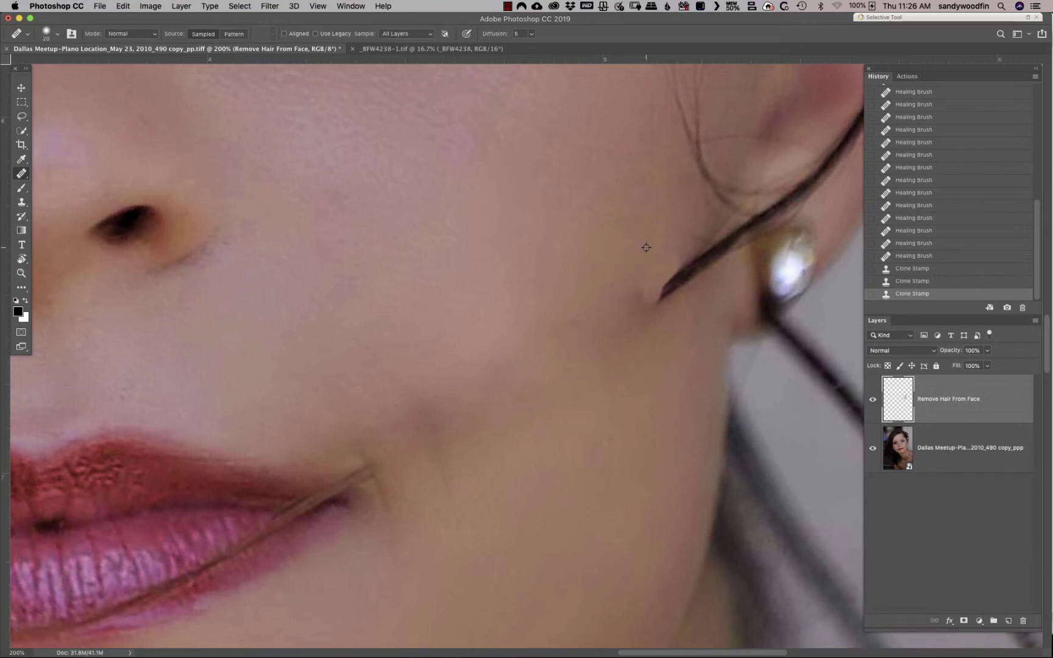
{"action": "left_click", "coordinate": [642, 248], "text": "alt"}
{"action": "mouse_move", "coordinate": [670, 249]}
{"action": "left_mouse_down"}
{"action": "mouse_move", "coordinate": [647, 276]}
{"action": "mouse_move", "coordinate": [642, 305]}
{"action": "mouse_move", "coordinate": [673, 248]}
{"action": "mouse_move", "coordinate": [647, 275]}
{"action": "left_mouse_up"}
{"action": "key", "text": "super+z"}
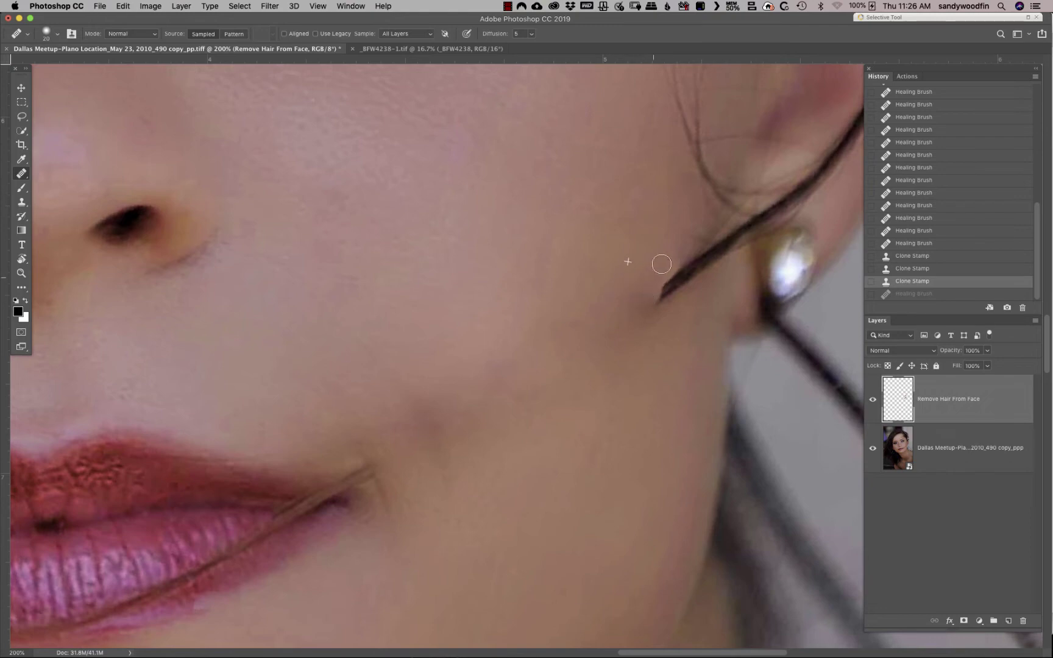
{"action": "left_click", "coordinate": [661, 268]}
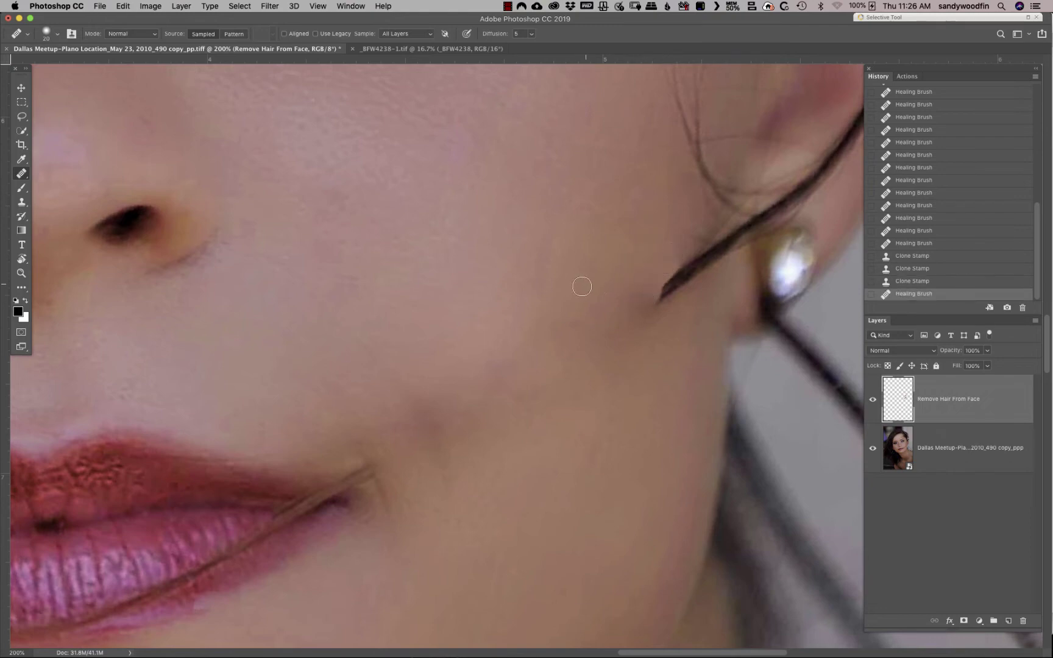
Step: Heal the skin around the strand's tip from a fresh sample above it, finishing the very tip with a smaller brush
{"action": "left_click", "coordinate": [655, 260], "text": "alt"}
{"action": "left_click_drag", "start_coordinate": [653, 286], "coordinate": [641, 294]}
{"action": "key", "text": "bracketleft"}
{"action": "key", "text": "bracketleft"}
{"action": "left_click", "coordinate": [655, 302]}
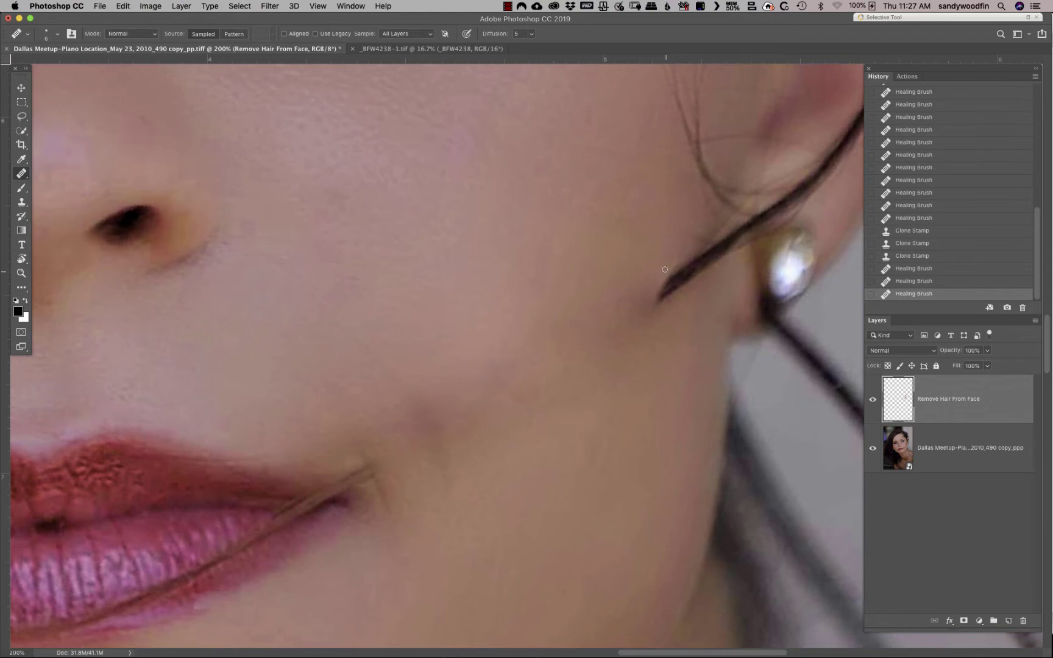
Step: With the Clone Stamp, sample skin beside the strand's end and clone it along the strand's upper edge to thin it to a point
{"action": "scroll", "coordinate": [649, 266], "scroll_direction": "down", "scroll_amount": 2}
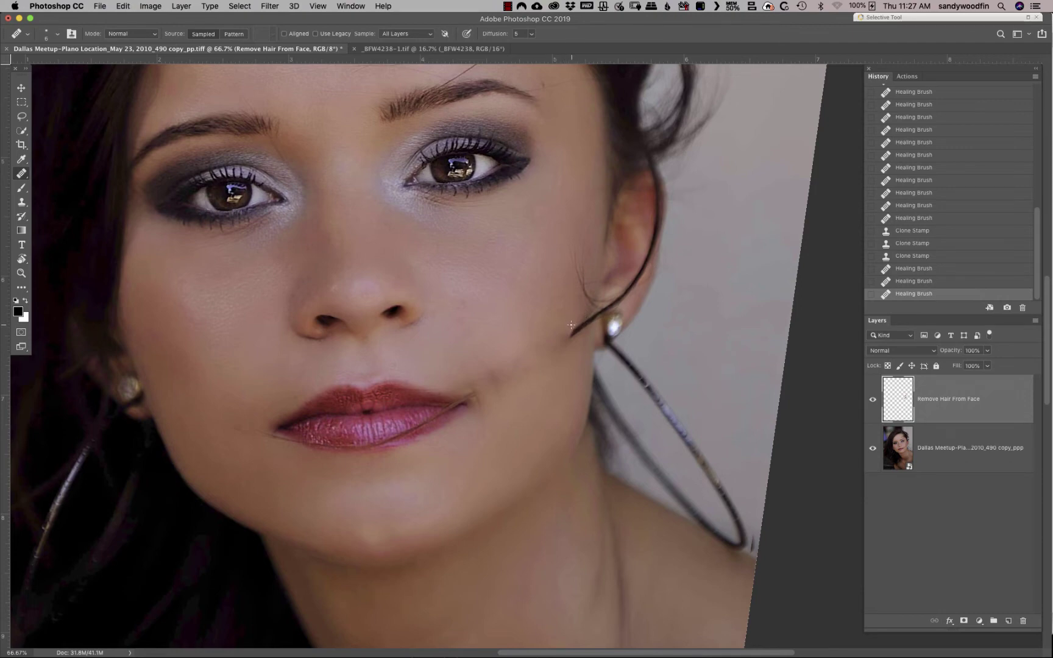
{"action": "scroll", "coordinate": [570, 324], "scroll_direction": "up", "scroll_amount": 5}
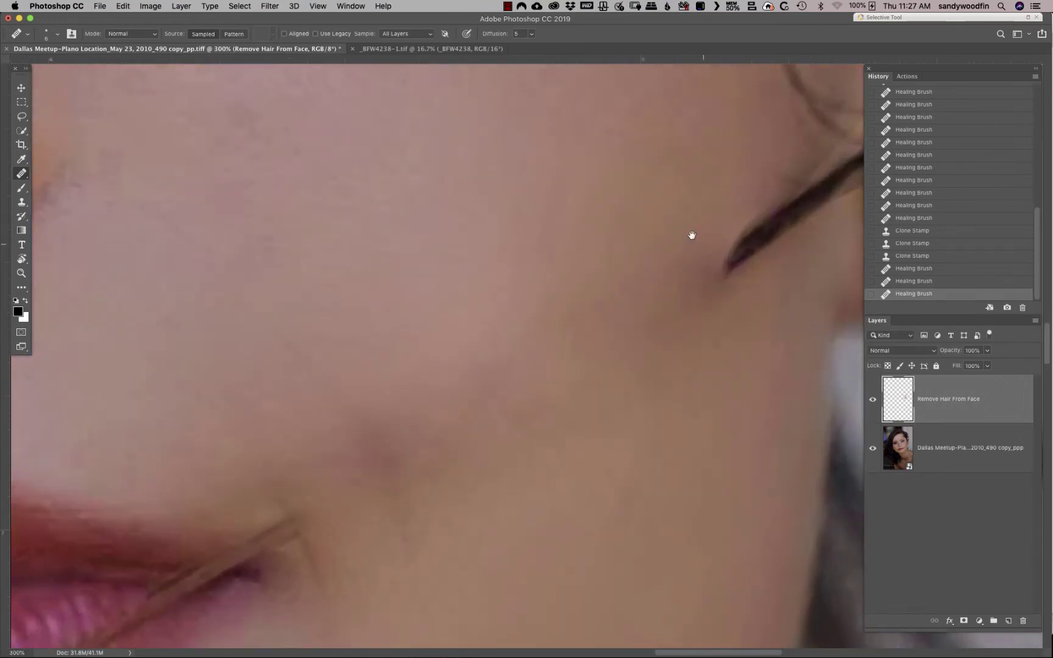
{"action": "left_click_drag", "start_coordinate": [691, 234], "coordinate": [569, 263]}
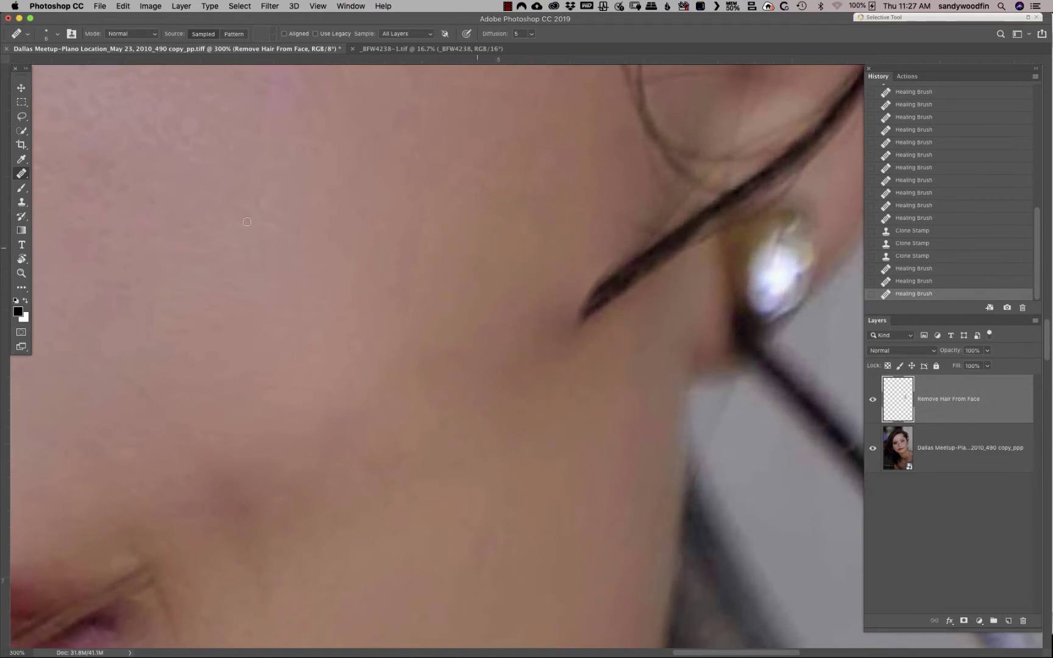
{"action": "left_click", "coordinate": [21, 202]}
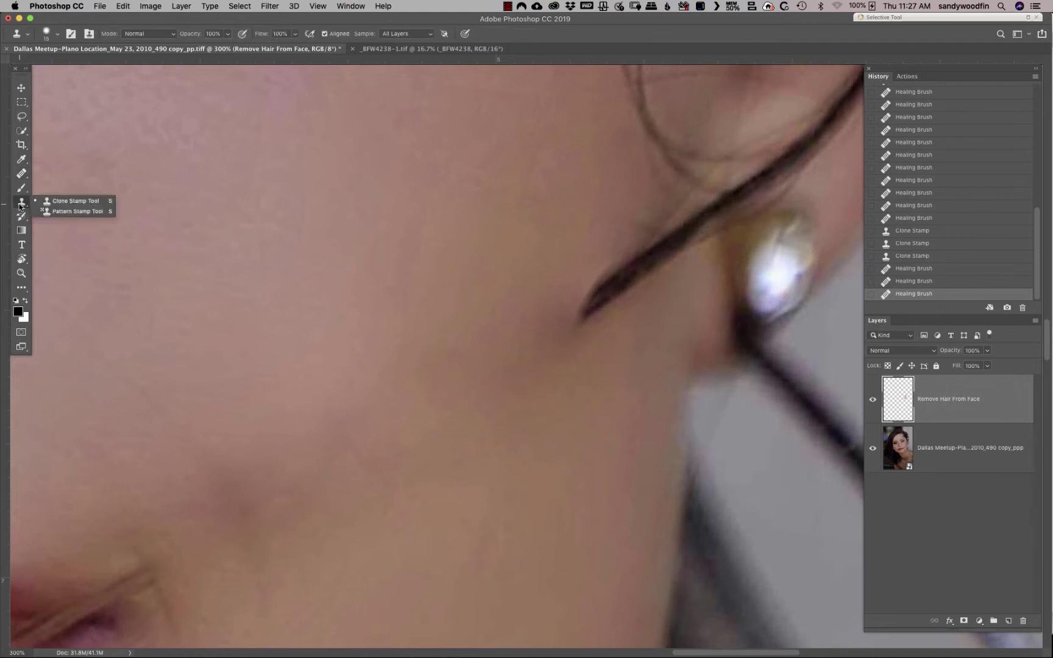
{"action": "left_click", "coordinate": [58, 202]}
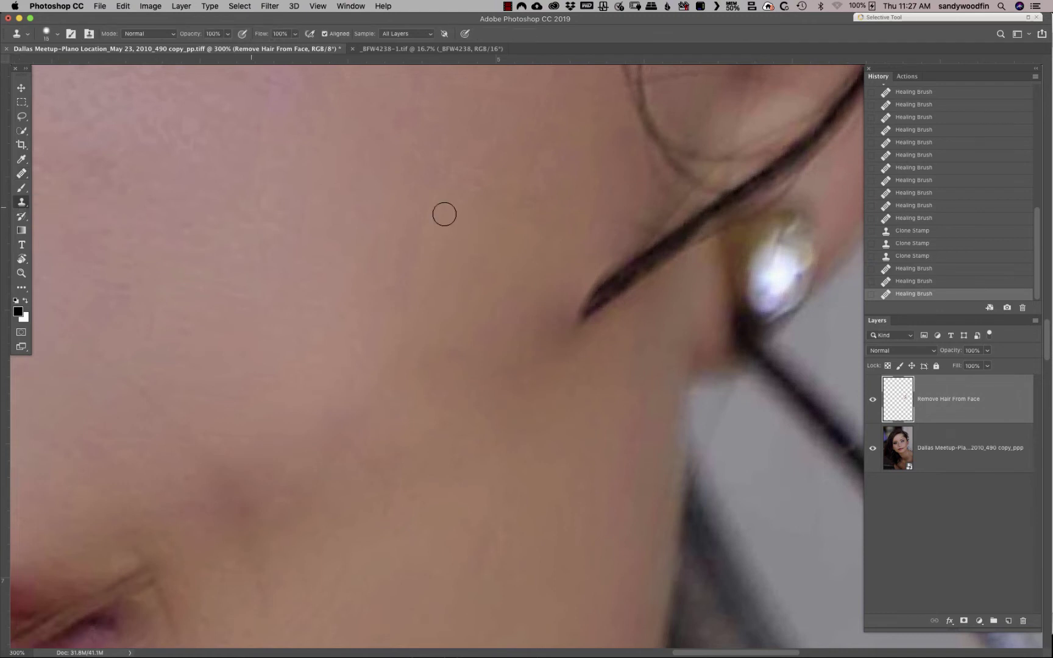
{"action": "left_click", "coordinate": [573, 259], "text": "alt"}
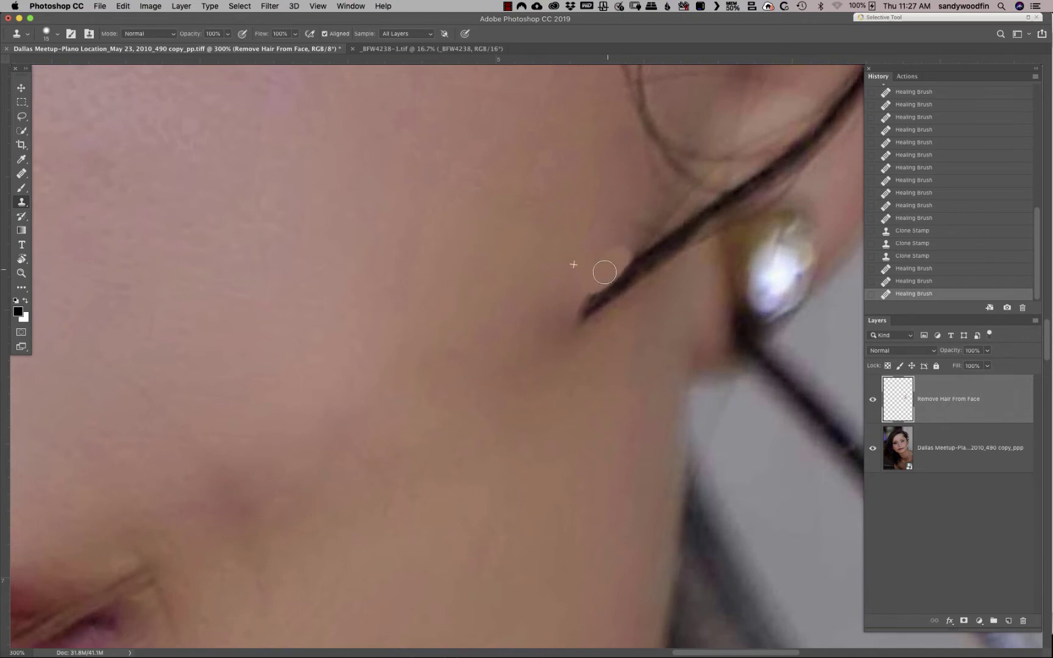
{"action": "left_click_drag", "start_coordinate": [604, 271], "coordinate": [557, 310]}
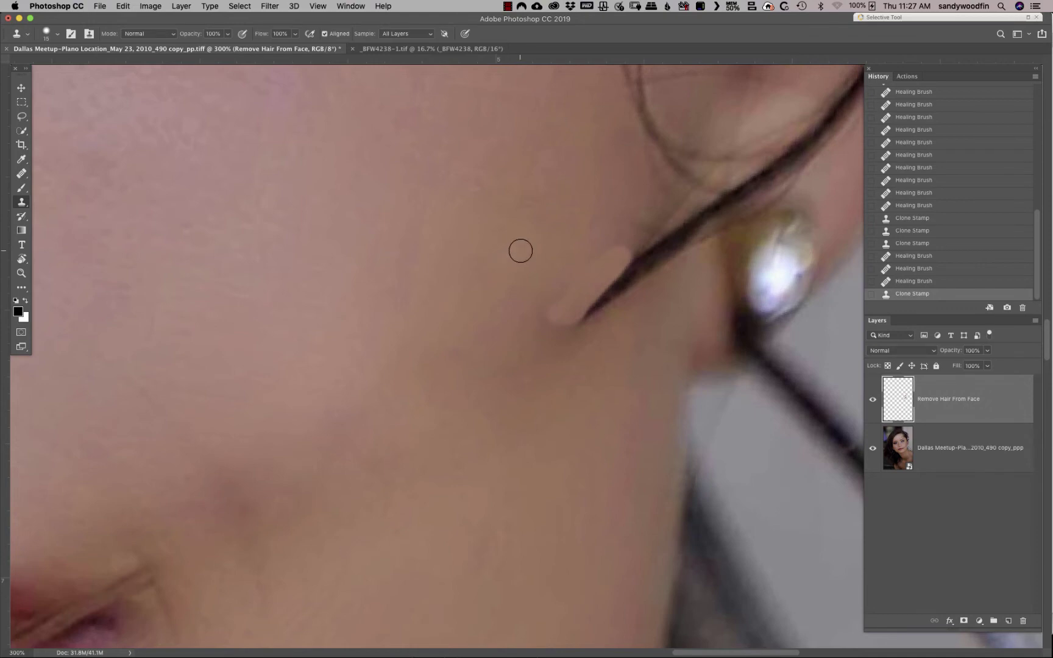
Step: Switch to the Healing Brush, sample the skin above the strand and blend the cloned band along its upper edge
{"action": "key", "text": "j"}
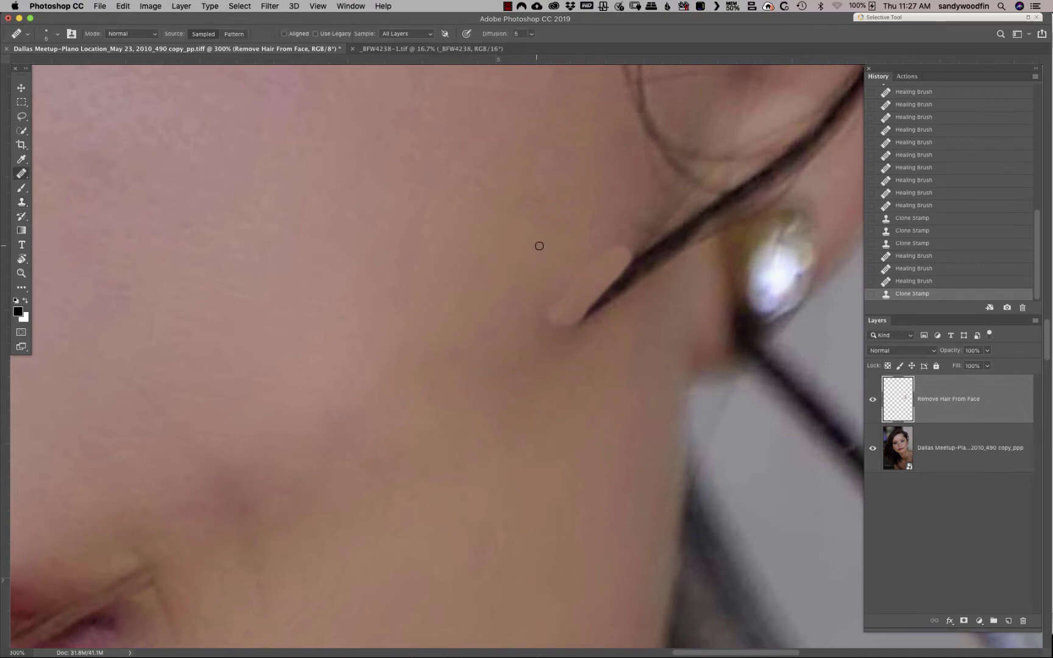
{"action": "left_click", "coordinate": [590, 231], "text": "alt"}
{"action": "mouse_move", "coordinate": [619, 235]}
{"action": "left_mouse_down"}
{"action": "mouse_move", "coordinate": [552, 301]}
{"action": "mouse_move", "coordinate": [559, 321]}
{"action": "left_mouse_up"}
{"action": "left_click", "coordinate": [555, 327]}
{"action": "mouse_move", "coordinate": [611, 247]}
{"action": "left_mouse_down"}
{"action": "mouse_move", "coordinate": [626, 246]}
{"action": "mouse_move", "coordinate": [613, 263]}
{"action": "mouse_move", "coordinate": [632, 249]}
{"action": "mouse_move", "coordinate": [582, 296]}
{"action": "mouse_move", "coordinate": [612, 273]}
{"action": "mouse_move", "coordinate": [591, 262]}
{"action": "mouse_move", "coordinate": [600, 271]}
{"action": "mouse_move", "coordinate": [627, 240]}
{"action": "mouse_move", "coordinate": [614, 250]}
{"action": "mouse_move", "coordinate": [626, 252]}
{"action": "left_mouse_up"}
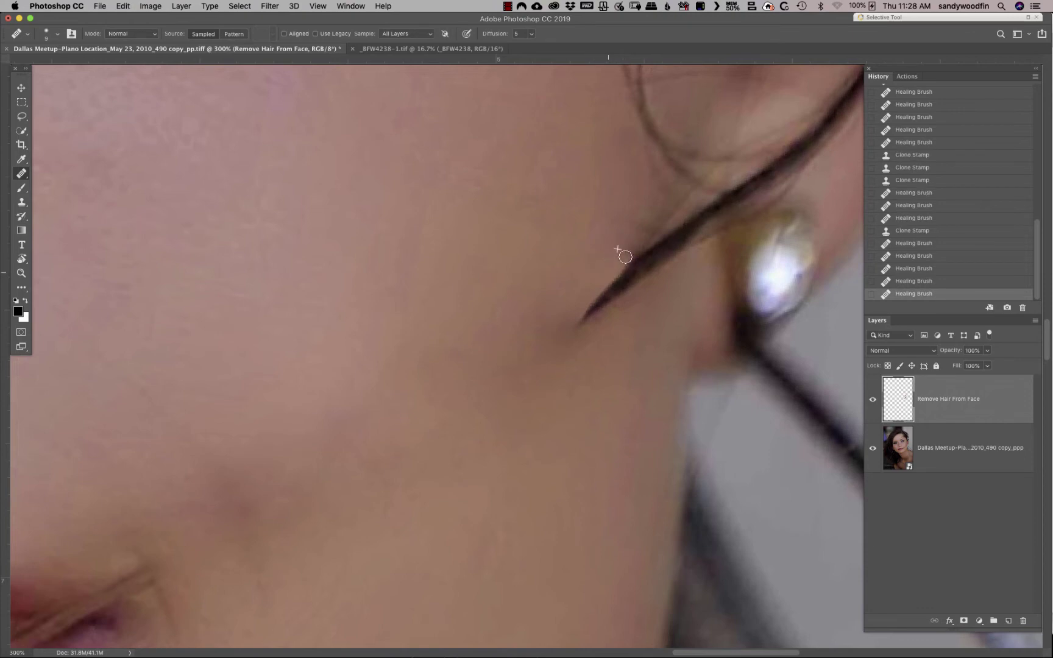
Step: Smooth the skin along the upper edge and tip of the tapered strand with a series of small healing dabs
{"action": "left_click", "coordinate": [617, 265]}
{"action": "left_click", "coordinate": [612, 270]}
{"action": "left_click", "coordinate": [606, 275]}
{"action": "left_click", "coordinate": [596, 282]}
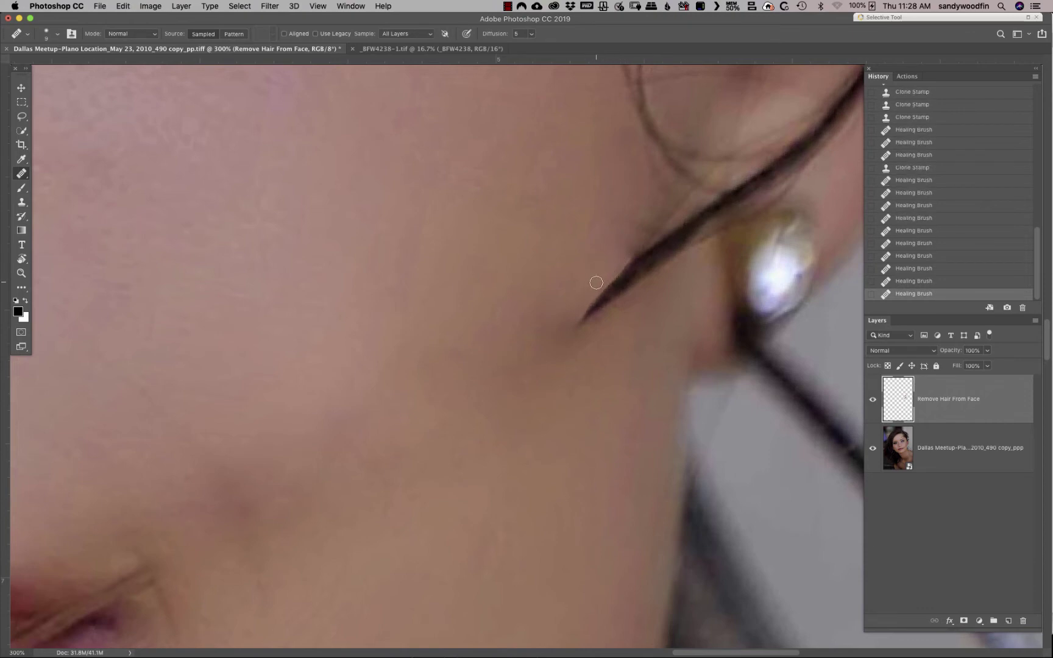
{"action": "left_click", "coordinate": [578, 305]}
{"action": "left_click", "coordinate": [588, 290]}
{"action": "left_click", "coordinate": [580, 305]}
{"action": "left_click", "coordinate": [548, 315]}
{"action": "left_click", "coordinate": [583, 283]}
{"action": "left_click", "coordinate": [591, 287]}
{"action": "left_click", "coordinate": [543, 329]}
{"action": "left_click", "coordinate": [636, 232]}
{"action": "left_click_drag", "start_coordinate": [629, 259], "coordinate": [575, 324]}
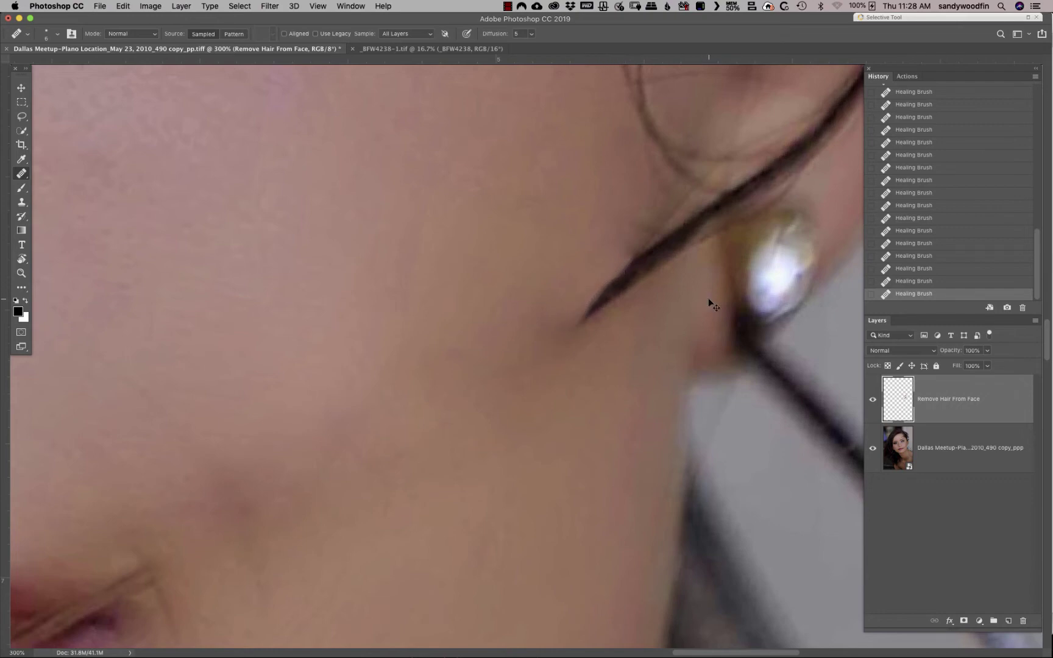
Step: Enlarge the Healing Brush to 25 px and even out the dark patch around the strand's tip with skin samples beside and below it
{"action": "key", "text": "super+minus"}
{"action": "key", "text": "super+minus"}
{"action": "key", "text": "super+minus"}
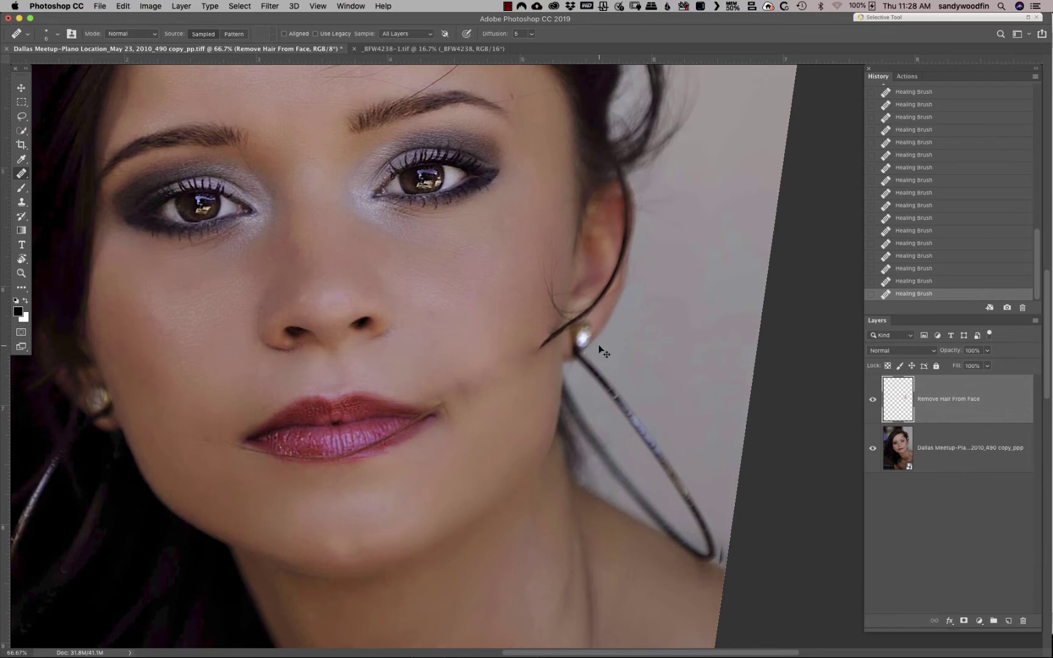
{"action": "key", "text": "super+plus"}
{"action": "key", "text": "super+plus"}
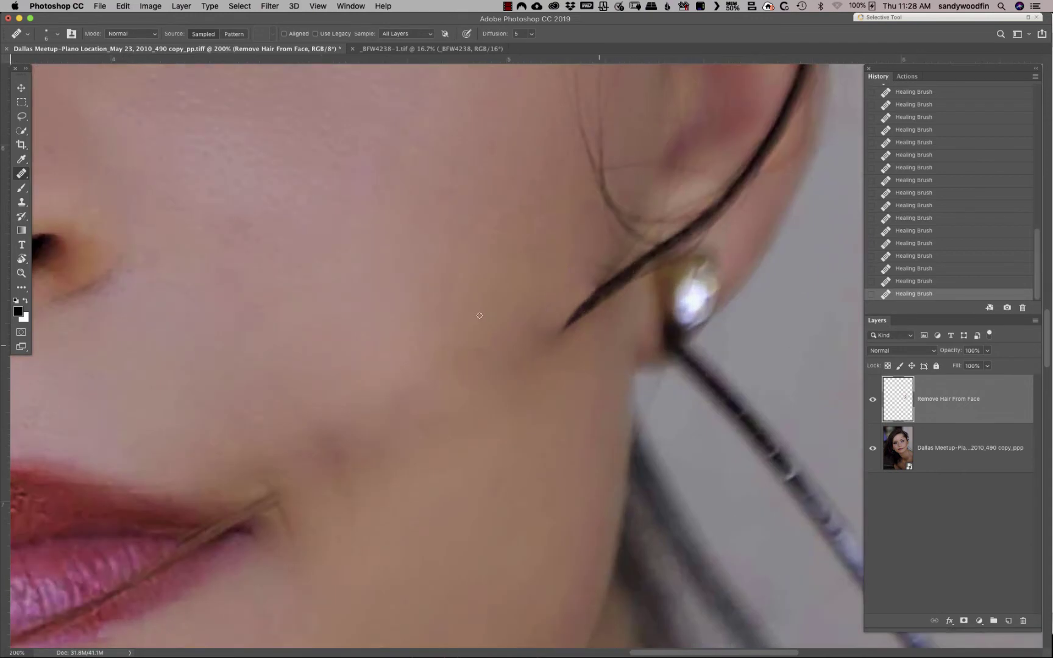
{"action": "key", "text": "bracketright"}
{"action": "key", "text": "bracketright"}
{"action": "key", "text": "bracketright"}
{"action": "key", "text": "bracketright"}
{"action": "key", "text": "bracketright"}
{"action": "left_click", "coordinate": [516, 319], "text": "alt"}
{"action": "left_click_drag", "start_coordinate": [540, 310], "coordinate": [532, 341]}
{"action": "left_click", "coordinate": [577, 365], "text": "alt"}
{"action": "mouse_move", "coordinate": [581, 336]}
{"action": "left_mouse_down"}
{"action": "mouse_move", "coordinate": [550, 360]}
{"action": "mouse_move", "coordinate": [579, 339]}
{"action": "mouse_move", "coordinate": [534, 365]}
{"action": "mouse_move", "coordinate": [535, 332]}
{"action": "left_mouse_up"}
Step: Heal the skin just above the strand's tip and a spot on the cheek, resampling clean skin above the strand
{"action": "left_click", "coordinate": [608, 258], "text": "alt"}
{"action": "mouse_move", "coordinate": [591, 276]}
{"action": "left_mouse_down"}
{"action": "mouse_move", "coordinate": [565, 280]}
{"action": "mouse_move", "coordinate": [583, 280]}
{"action": "mouse_move", "coordinate": [545, 305]}
{"action": "left_mouse_up"}
{"action": "left_click", "coordinate": [583, 262], "text": "alt"}
{"action": "left_click", "coordinate": [565, 269], "text": "alt"}
{"action": "left_click", "coordinate": [426, 369]}
Step: Reduce the Healing Brush to 10 px and remove the hair just outside the mouth corner nearest the dark strand
{"action": "mouse_move", "coordinate": [203, 428]}
{"action": "left_mouse_down"}
{"action": "mouse_move", "coordinate": [546, 141]}
{"action": "mouse_move", "coordinate": [564, 160]}
{"action": "left_mouse_up"}
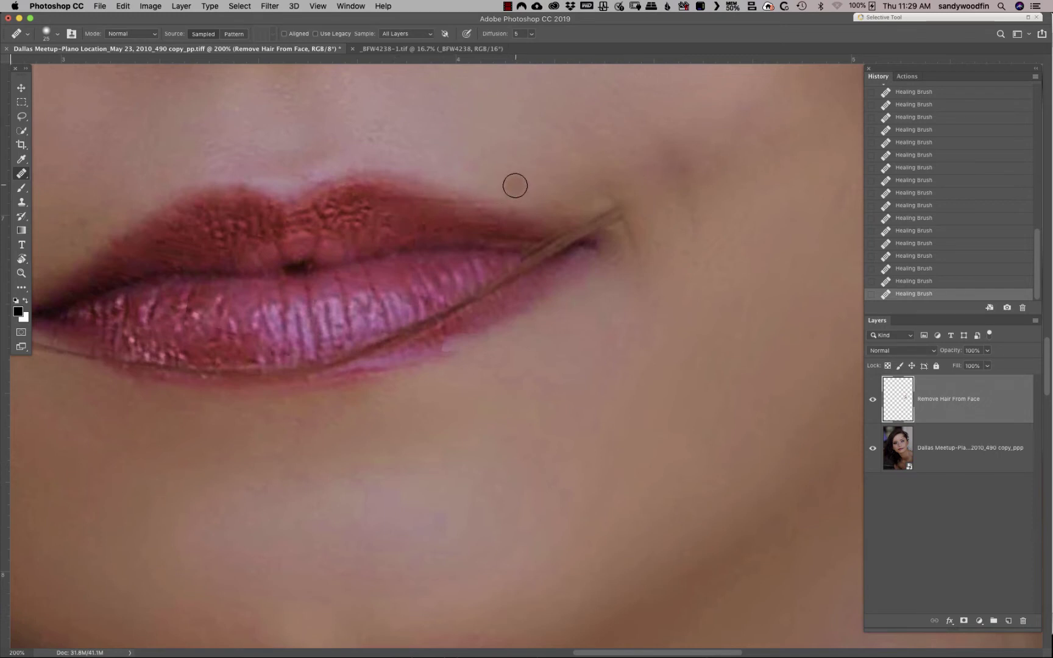
{"action": "key", "text": "bracketleft"}
{"action": "key", "text": "bracketleft"}
{"action": "key", "text": "bracketleft"}
{"action": "key", "text": "bracketleft"}
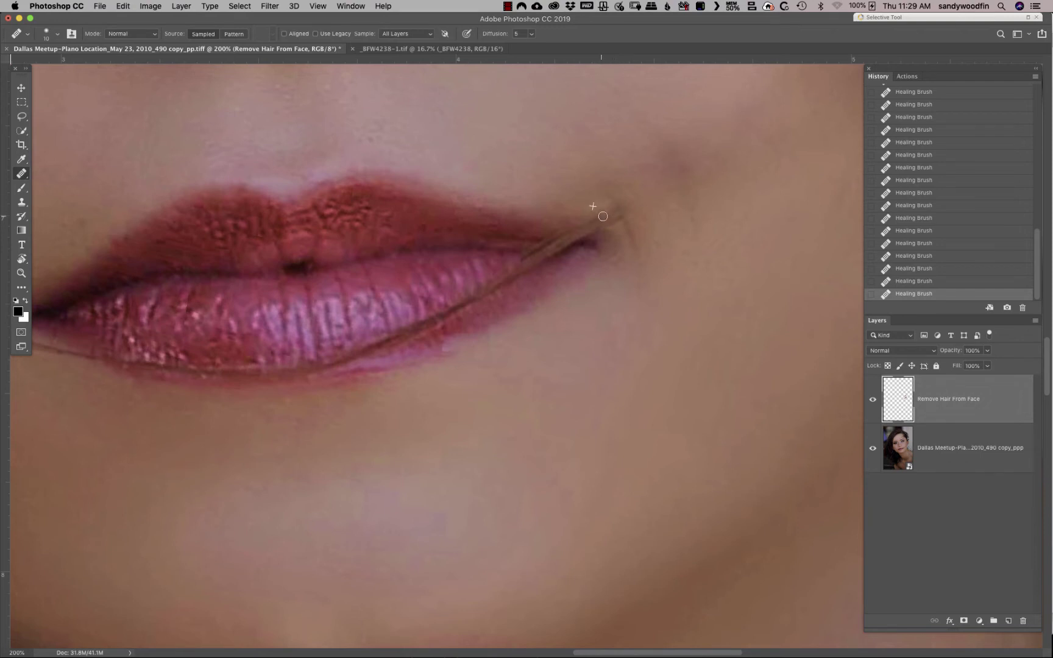
{"action": "mouse_move", "coordinate": [594, 211]}
{"action": "left_mouse_down"}
{"action": "mouse_move", "coordinate": [582, 222]}
{"action": "mouse_move", "coordinate": [609, 206]}
{"action": "left_mouse_up"}
{"action": "mouse_move", "coordinate": [620, 215]}
{"action": "left_mouse_down"}
{"action": "mouse_move", "coordinate": [610, 217]}
{"action": "mouse_move", "coordinate": [615, 225]}
{"action": "mouse_move", "coordinate": [607, 219]}
{"action": "mouse_move", "coordinate": [626, 242]}
{"action": "left_mouse_up"}
Step: Heal the hair crossing the lips from that mouth corner down to the middle of the lower lip's edge
{"action": "left_click_drag", "start_coordinate": [555, 233], "coordinate": [557, 237]}
{"action": "left_click_drag", "start_coordinate": [549, 238], "coordinate": [536, 244]}
{"action": "left_click", "coordinate": [569, 249], "text": "alt"}
{"action": "left_click", "coordinate": [559, 252]}
{"action": "mouse_move", "coordinate": [555, 255]}
{"action": "left_mouse_down"}
{"action": "mouse_move", "coordinate": [528, 269]}
{"action": "mouse_move", "coordinate": [552, 258]}
{"action": "mouse_move", "coordinate": [473, 300]}
{"action": "left_mouse_up"}
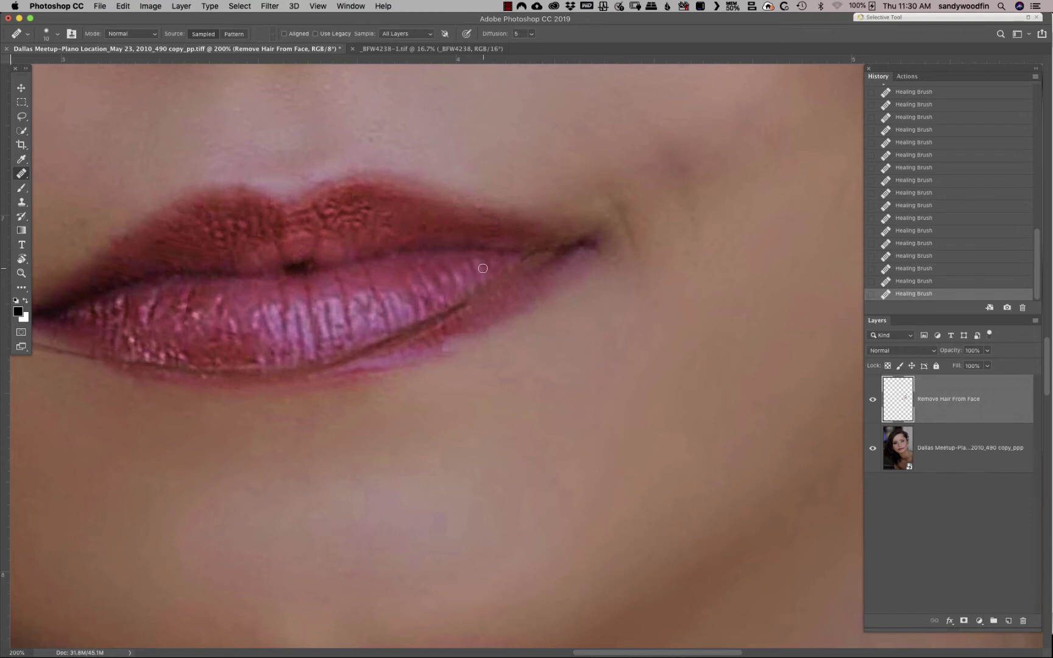
{"action": "mouse_move", "coordinate": [488, 285]}
{"action": "left_mouse_down"}
{"action": "mouse_move", "coordinate": [429, 326]}
{"action": "mouse_move", "coordinate": [434, 316]}
{"action": "mouse_move", "coordinate": [346, 359]}
{"action": "mouse_move", "coordinate": [297, 368]}
{"action": "mouse_move", "coordinate": [419, 334]}
{"action": "mouse_move", "coordinate": [383, 339]}
{"action": "left_mouse_up"}
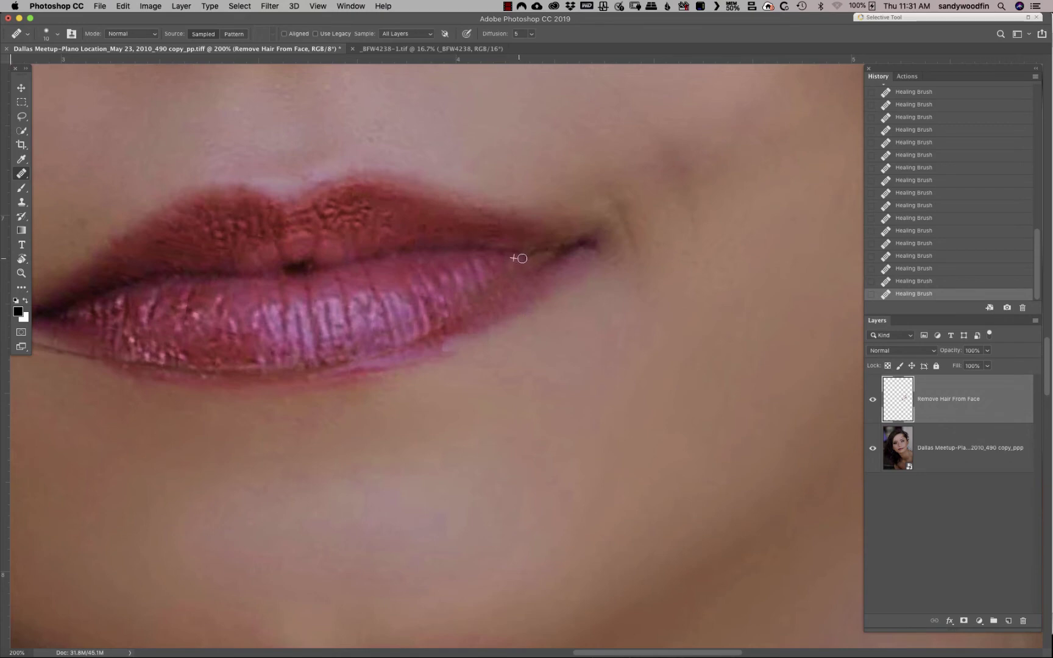
{"action": "mouse_move", "coordinate": [522, 258]}
{"action": "left_mouse_down"}
{"action": "mouse_move", "coordinate": [510, 264]}
{"action": "mouse_move", "coordinate": [522, 262]}
{"action": "left_mouse_up"}
Step: Remove the rest of the hair along the lower lip's edge and past the opposite mouth corner onto the skin
{"action": "left_click_drag", "start_coordinate": [389, 305], "coordinate": [575, 280]}
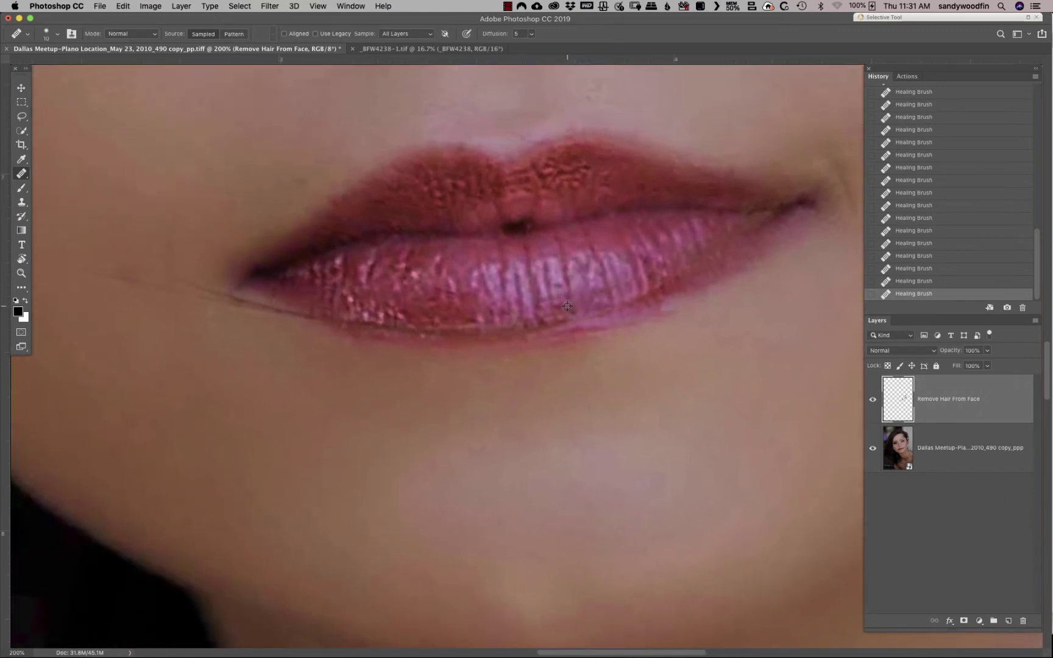
{"action": "mouse_move", "coordinate": [567, 320]}
{"action": "left_mouse_down"}
{"action": "mouse_move", "coordinate": [461, 331]}
{"action": "mouse_move", "coordinate": [520, 331]}
{"action": "mouse_move", "coordinate": [501, 334]}
{"action": "mouse_move", "coordinate": [469, 333]}
{"action": "mouse_move", "coordinate": [506, 321]}
{"action": "mouse_move", "coordinate": [432, 330]}
{"action": "mouse_move", "coordinate": [472, 331]}
{"action": "mouse_move", "coordinate": [379, 325]}
{"action": "mouse_move", "coordinate": [400, 325]}
{"action": "left_mouse_up"}
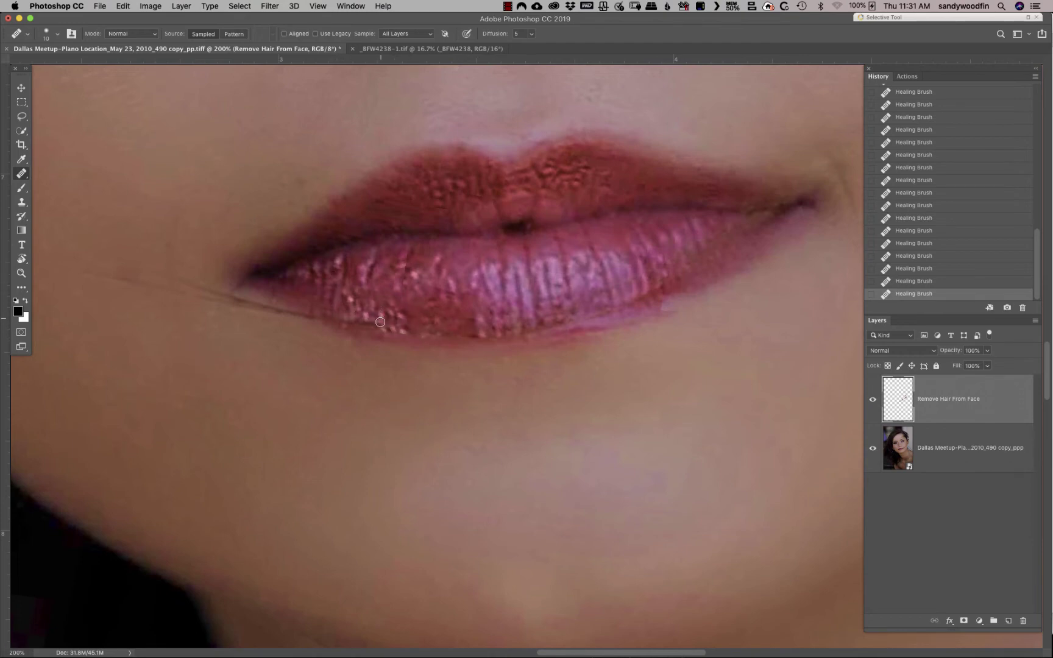
{"action": "left_click_drag", "start_coordinate": [333, 318], "coordinate": [384, 334]}
{"action": "left_click_drag", "start_coordinate": [335, 320], "coordinate": [222, 300]}
{"action": "mouse_move", "coordinate": [234, 298]}
{"action": "left_mouse_down"}
{"action": "mouse_move", "coordinate": [172, 277]}
{"action": "mouse_move", "coordinate": [231, 305]}
{"action": "left_mouse_up"}
{"action": "left_click_drag", "start_coordinate": [775, 329], "coordinate": [641, 350]}
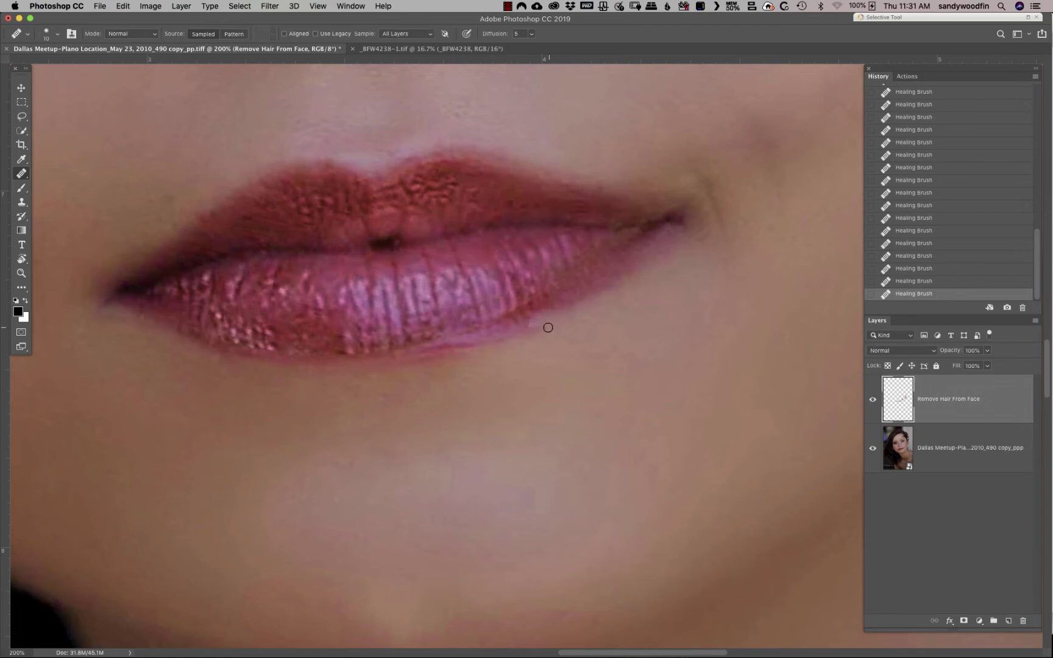
{"action": "mouse_move", "coordinate": [523, 336]}
{"action": "left_mouse_down"}
{"action": "mouse_move", "coordinate": [447, 357]}
{"action": "mouse_move", "coordinate": [533, 324]}
{"action": "mouse_move", "coordinate": [401, 364]}
{"action": "mouse_move", "coordinate": [422, 369]}
{"action": "left_mouse_up"}
Step: Even out the remaining dark smudges on the cheek between the strand's tip and the mouth corner using several fresh skin samples
{"action": "mouse_move", "coordinate": [752, 219]}
{"action": "left_mouse_down"}
{"action": "mouse_move", "coordinate": [688, 285]}
{"action": "mouse_move", "coordinate": [438, 415]}
{"action": "left_mouse_up"}
{"action": "key", "text": "super+minus"}
{"action": "key", "text": "super+minus"}
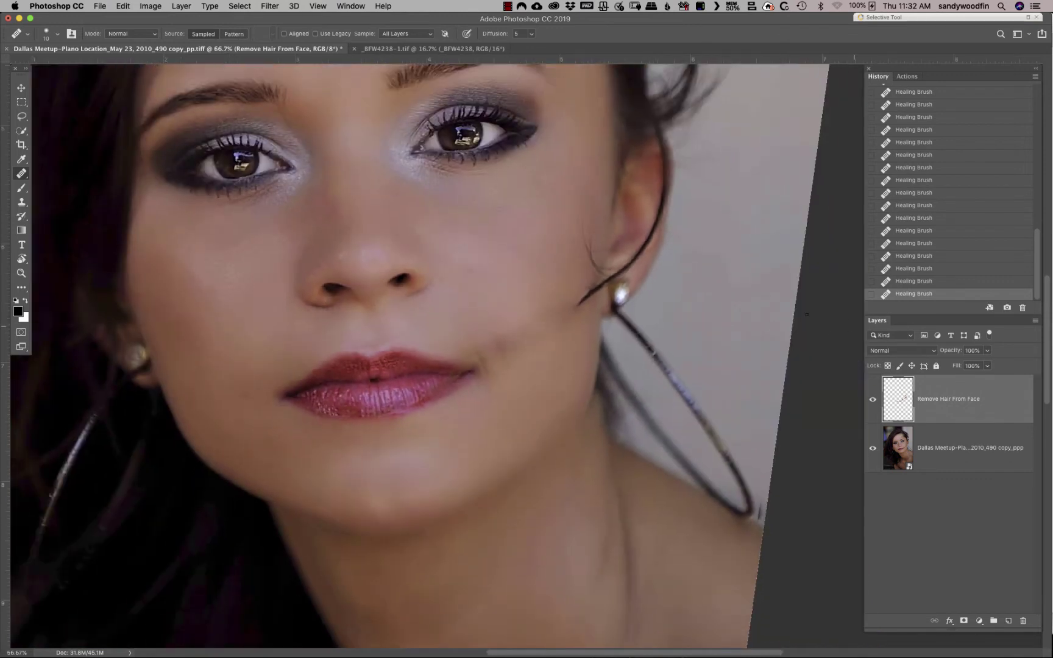
{"action": "left_click", "coordinate": [528, 300], "text": "alt"}
{"action": "mouse_move", "coordinate": [538, 314]}
{"action": "left_mouse_down"}
{"action": "mouse_move", "coordinate": [518, 326]}
{"action": "mouse_move", "coordinate": [519, 296]}
{"action": "mouse_move", "coordinate": [538, 303]}
{"action": "mouse_move", "coordinate": [539, 323]}
{"action": "mouse_move", "coordinate": [557, 326]}
{"action": "mouse_move", "coordinate": [562, 306]}
{"action": "mouse_move", "coordinate": [542, 291]}
{"action": "mouse_move", "coordinate": [528, 343]}
{"action": "mouse_move", "coordinate": [527, 294]}
{"action": "mouse_move", "coordinate": [554, 303]}
{"action": "mouse_move", "coordinate": [555, 323]}
{"action": "mouse_move", "coordinate": [546, 305]}
{"action": "mouse_move", "coordinate": [514, 346]}
{"action": "mouse_move", "coordinate": [502, 324]}
{"action": "left_mouse_up"}
{"action": "left_click", "coordinate": [523, 308], "text": "alt"}
{"action": "left_click", "coordinate": [530, 327], "text": "alt"}
{"action": "left_click", "coordinate": [500, 330]}
{"action": "left_click", "coordinate": [517, 317], "text": "alt"}
{"action": "mouse_move", "coordinate": [496, 326]}
{"action": "left_mouse_down"}
{"action": "mouse_move", "coordinate": [508, 366]}
{"action": "mouse_move", "coordinate": [485, 324]}
{"action": "mouse_move", "coordinate": [498, 361]}
{"action": "mouse_move", "coordinate": [492, 342]}
{"action": "mouse_move", "coordinate": [515, 349]}
{"action": "left_mouse_up"}
Step: Try healing the thin hair above the eyebrow with a straight stroke between two points
{"action": "scroll", "coordinate": [554, 255], "scroll_direction": "down", "scroll_amount": 1}
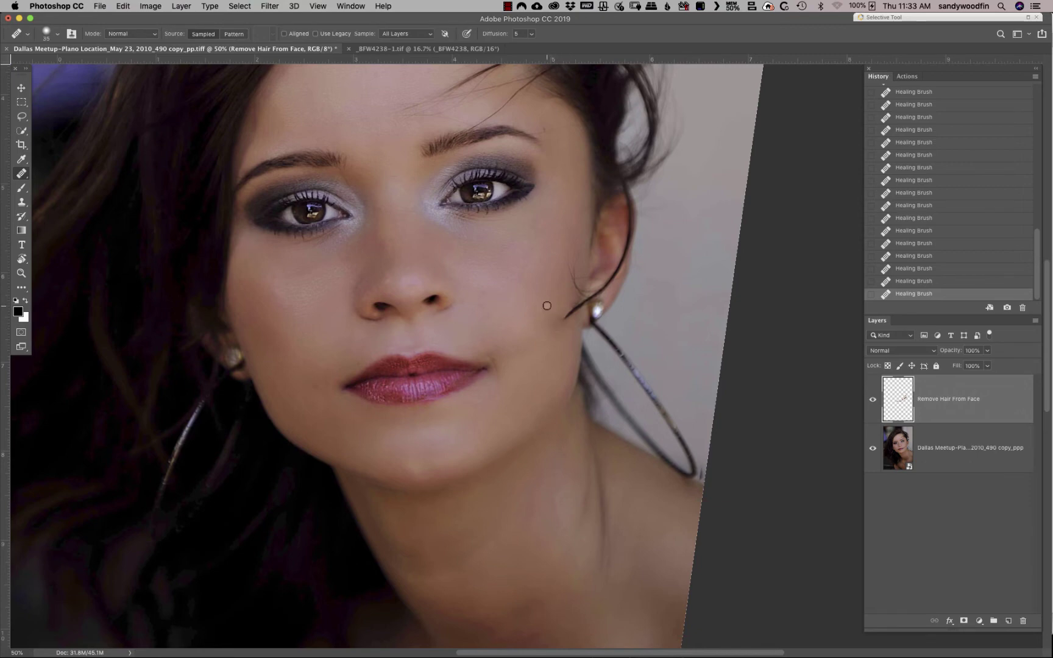
{"action": "mouse_move", "coordinate": [546, 249]}
{"action": "left_mouse_down"}
{"action": "mouse_move", "coordinate": [517, 292]}
{"action": "mouse_move", "coordinate": [504, 345]}
{"action": "left_mouse_up"}
{"action": "left_click", "coordinate": [517, 165]}
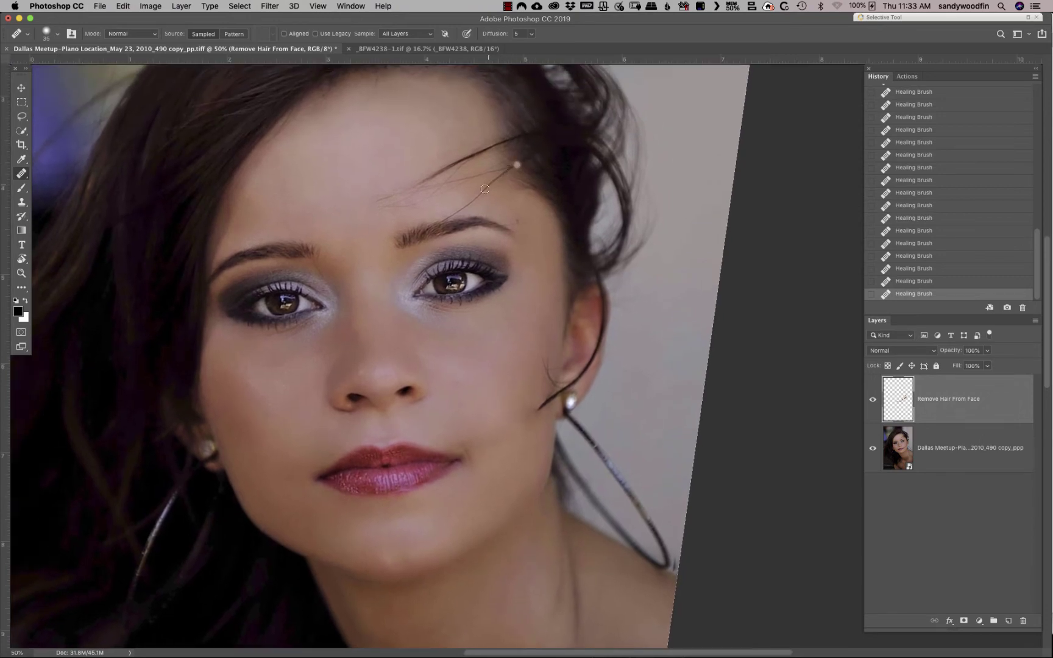
{"action": "left_click", "coordinate": [438, 220], "text": "shift"}
{"action": "left_click", "coordinate": [511, 140]}
Step: Rotate the canvas view back to 0° and hide the Remove Hair From Face layer to compare with the original
{"action": "key", "text": "r"}
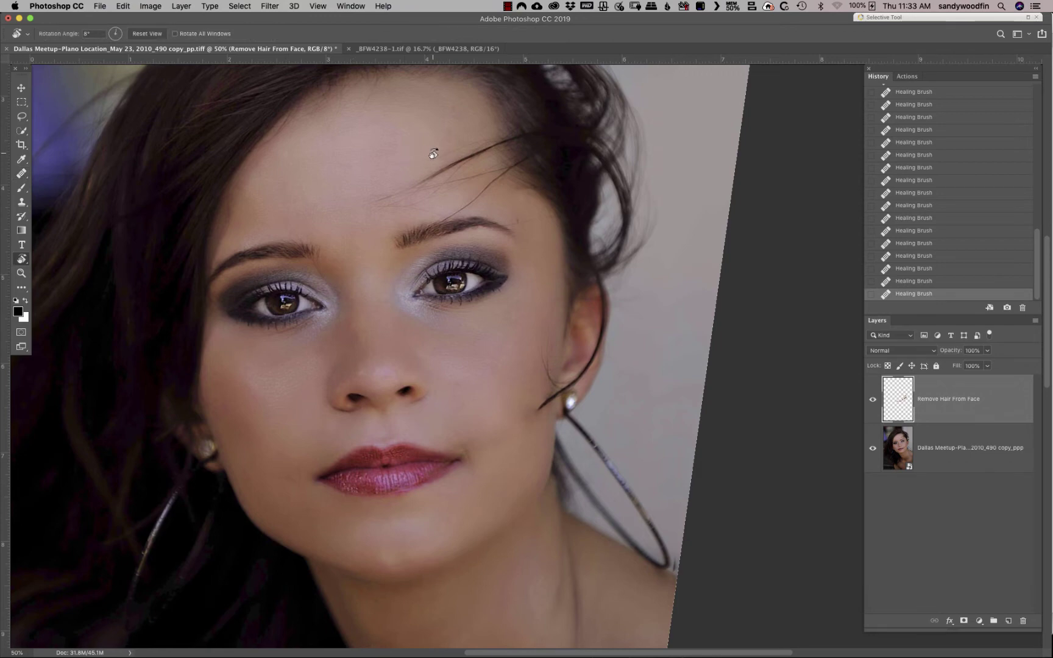
{"action": "left_click_drag", "start_coordinate": [429, 154], "coordinate": [451, 147]}
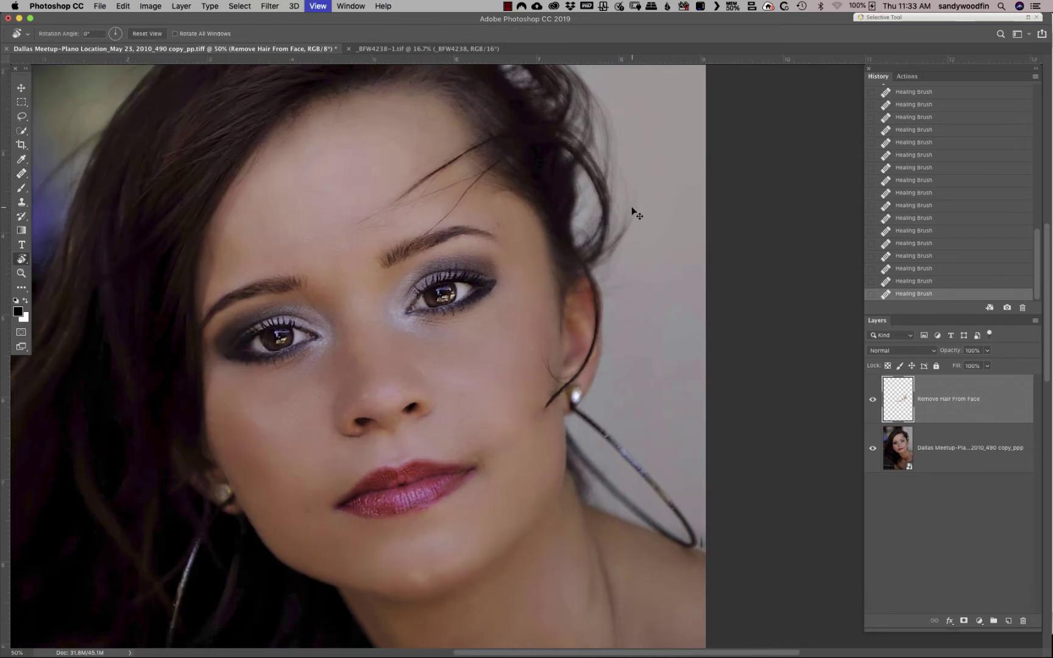
{"action": "key", "text": "super+minus"}
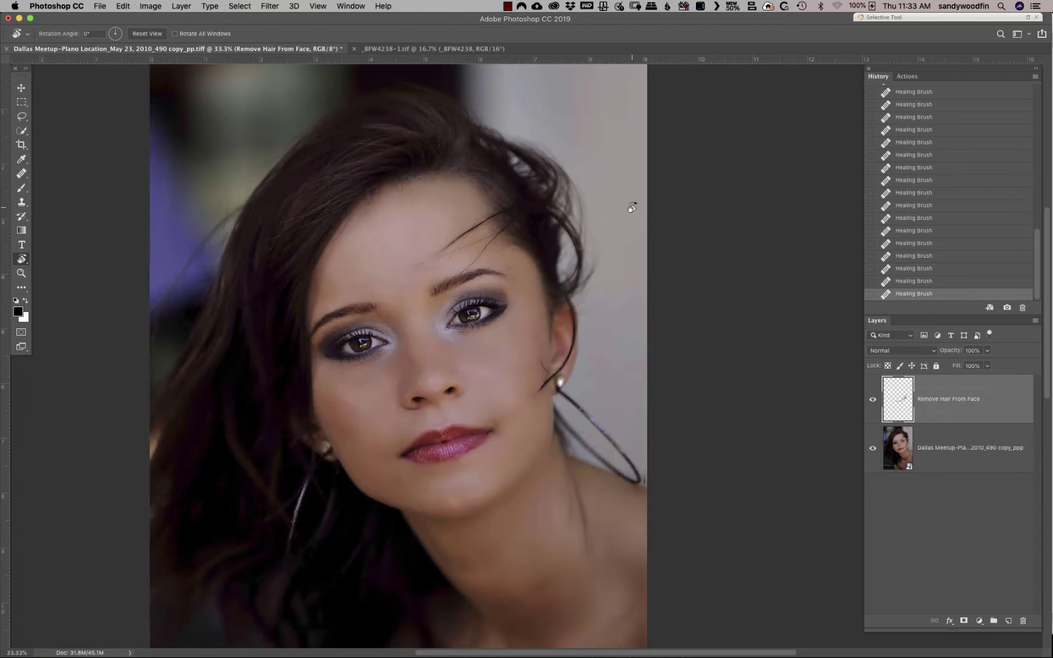
{"action": "left_click", "coordinate": [872, 401]}
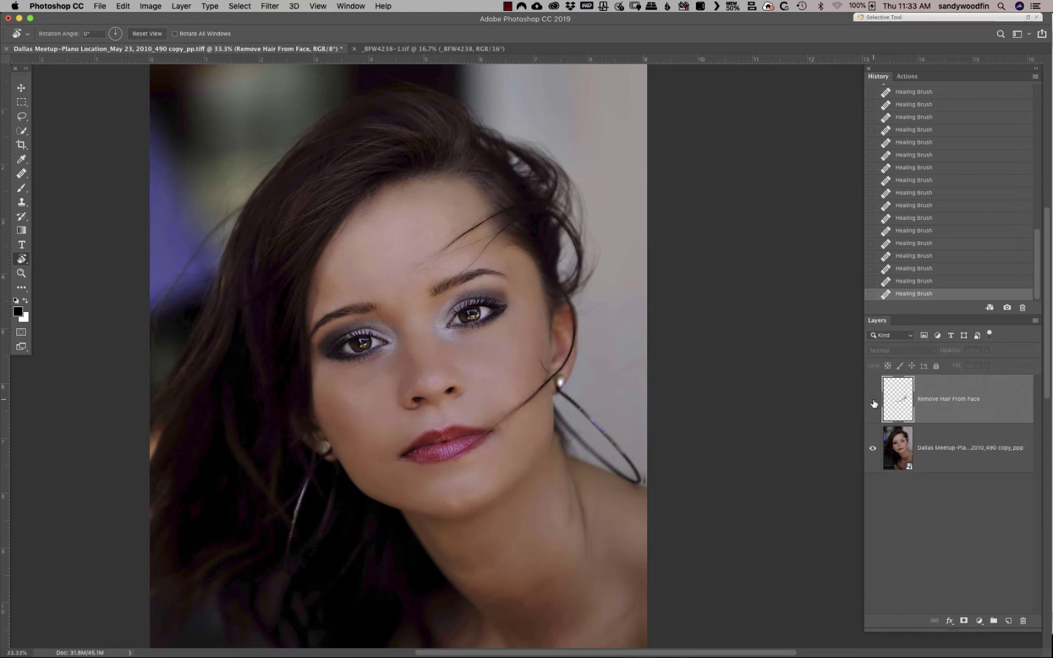
Step: Toggle the Remove Hair From Face layer's visibility to compare the portrait before and after retouching, leaving the layer shown
{"action": "left_click", "coordinate": [872, 401]}
{"action": "left_click", "coordinate": [872, 401]}
{"action": "left_click", "coordinate": [872, 401]}
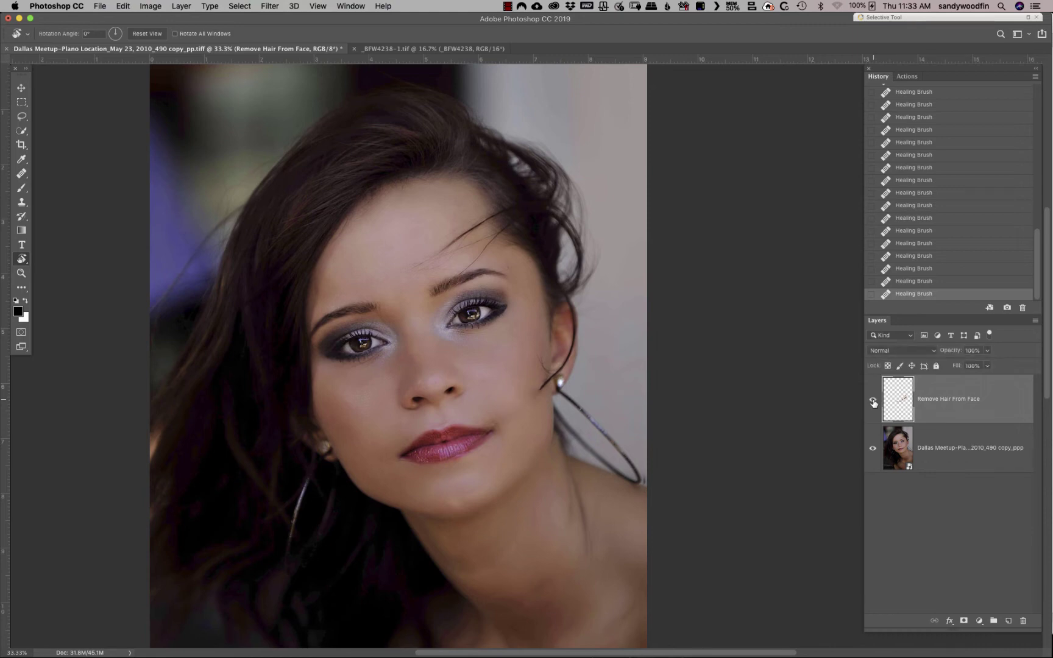
{"action": "left_click", "coordinate": [872, 402]}
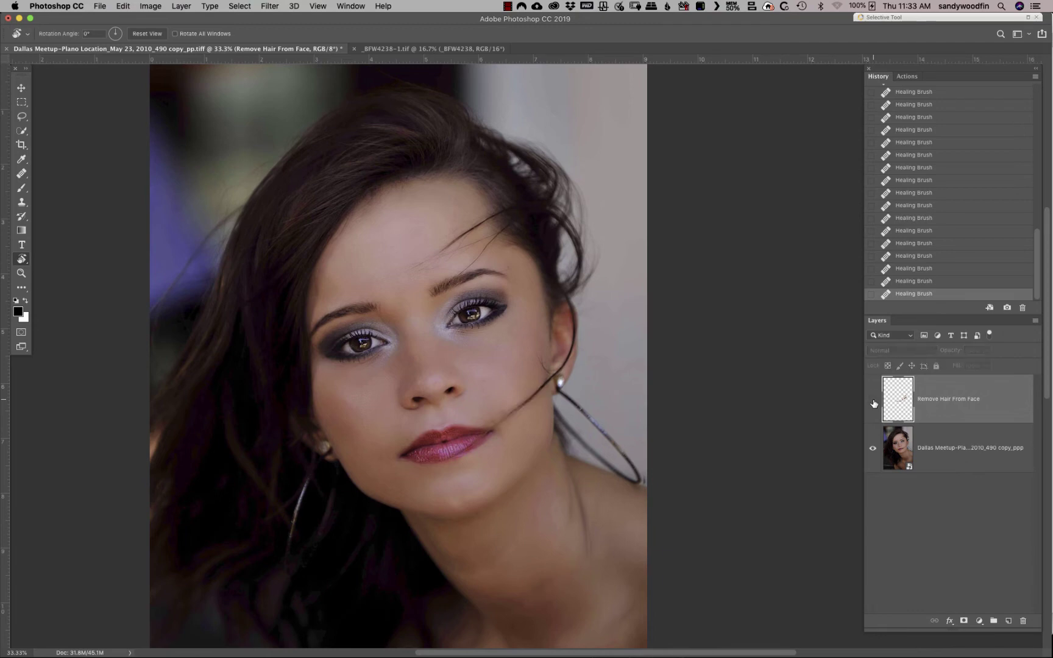
{"action": "left_click", "coordinate": [873, 400]}
{"action": "key", "text": "v"}
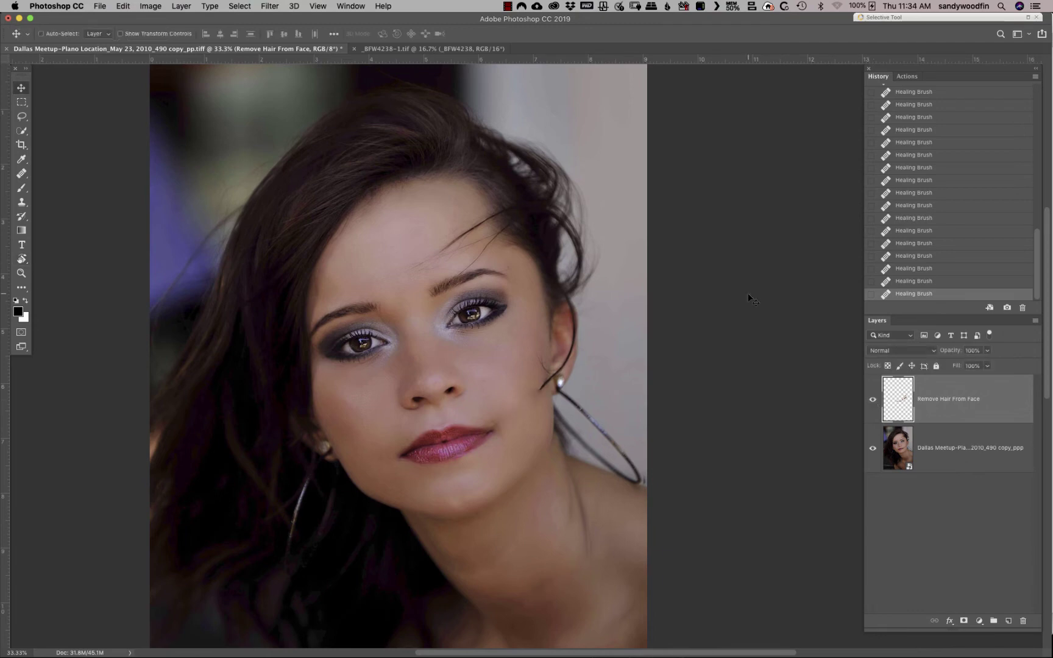
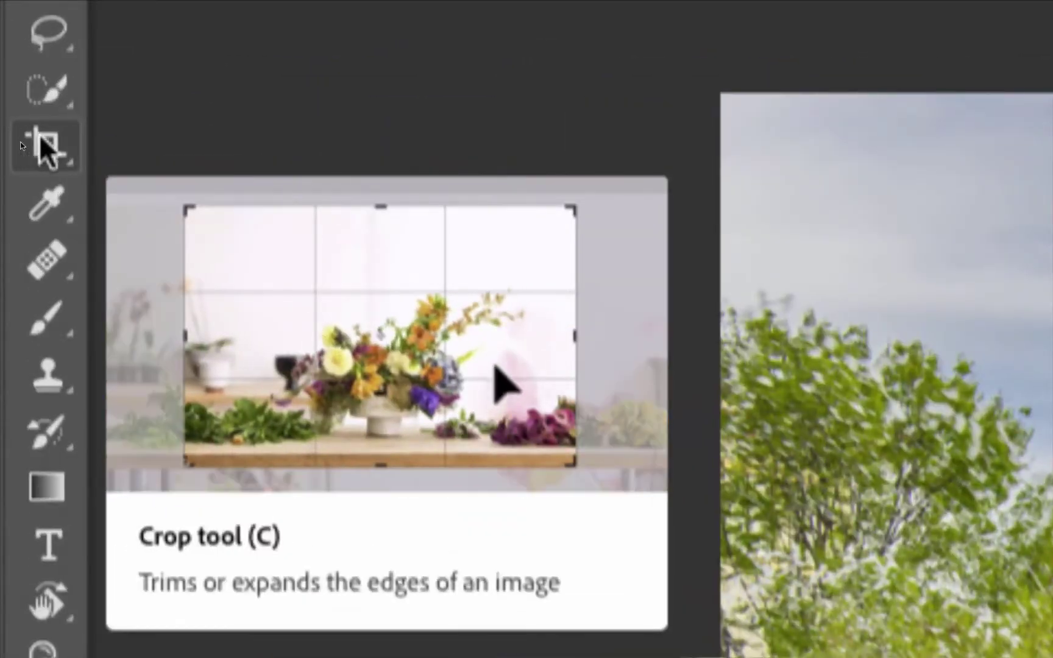
Step: Set the Crop tool to the 2 : 3 (4 : 6) ratio and swap its width and height for a landscape crop
{"action": "right_click", "coordinate": [65, 162]}
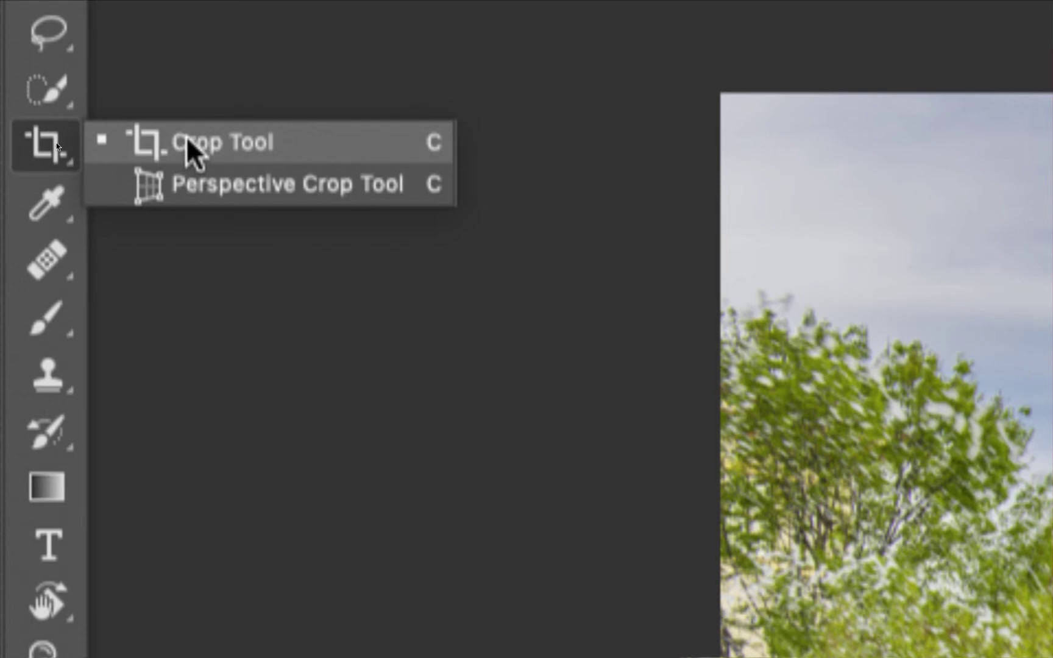
{"action": "left_click", "coordinate": [194, 151]}
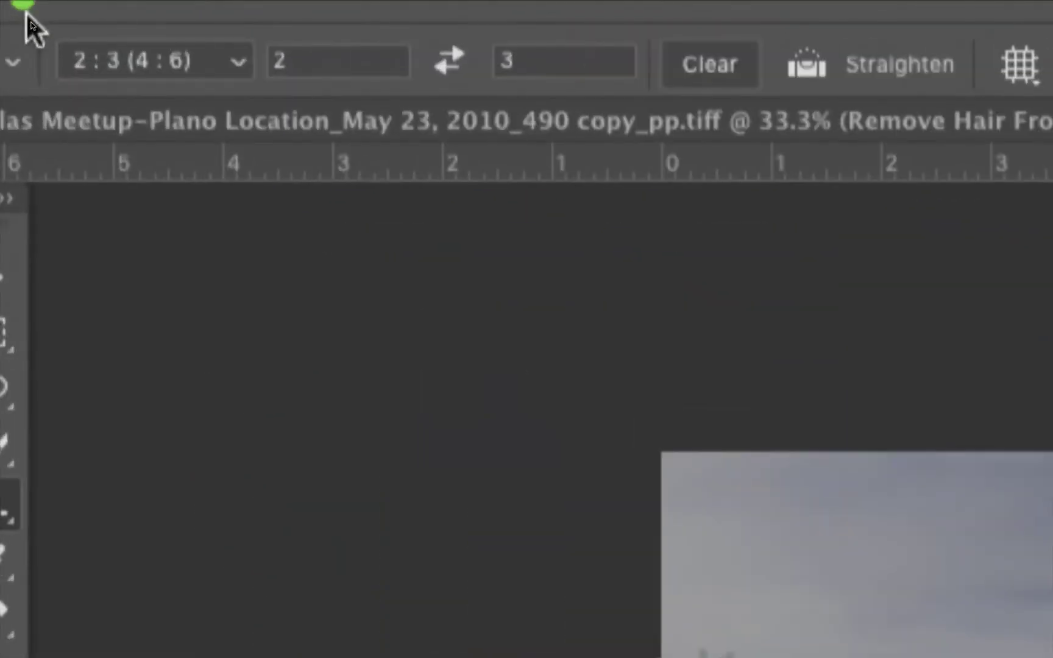
{"action": "left_click", "coordinate": [236, 62]}
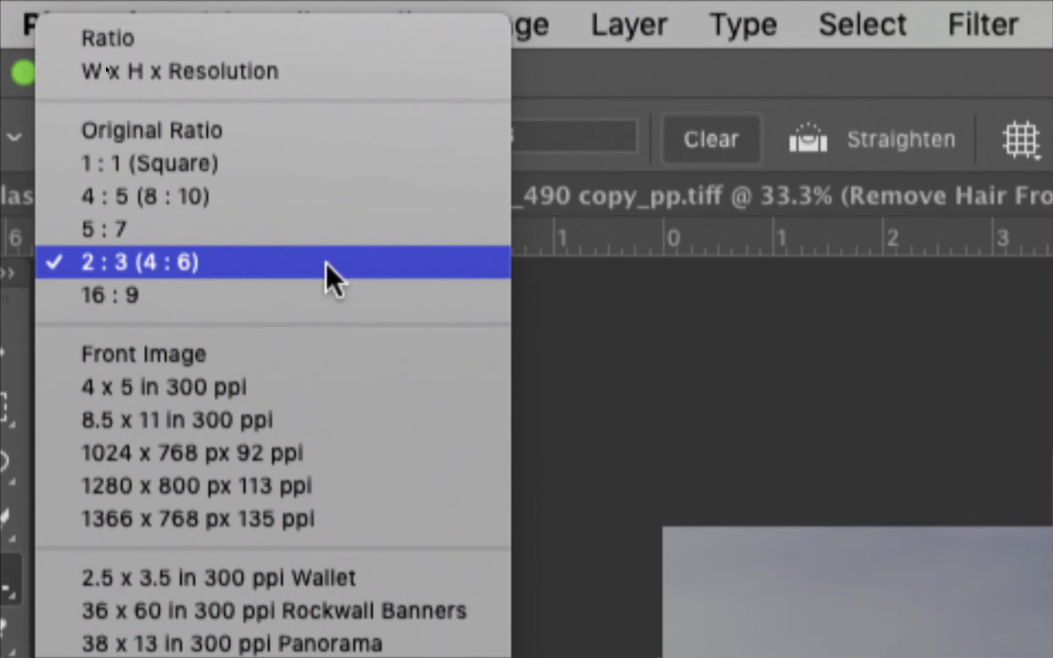
{"action": "left_click", "coordinate": [326, 267]}
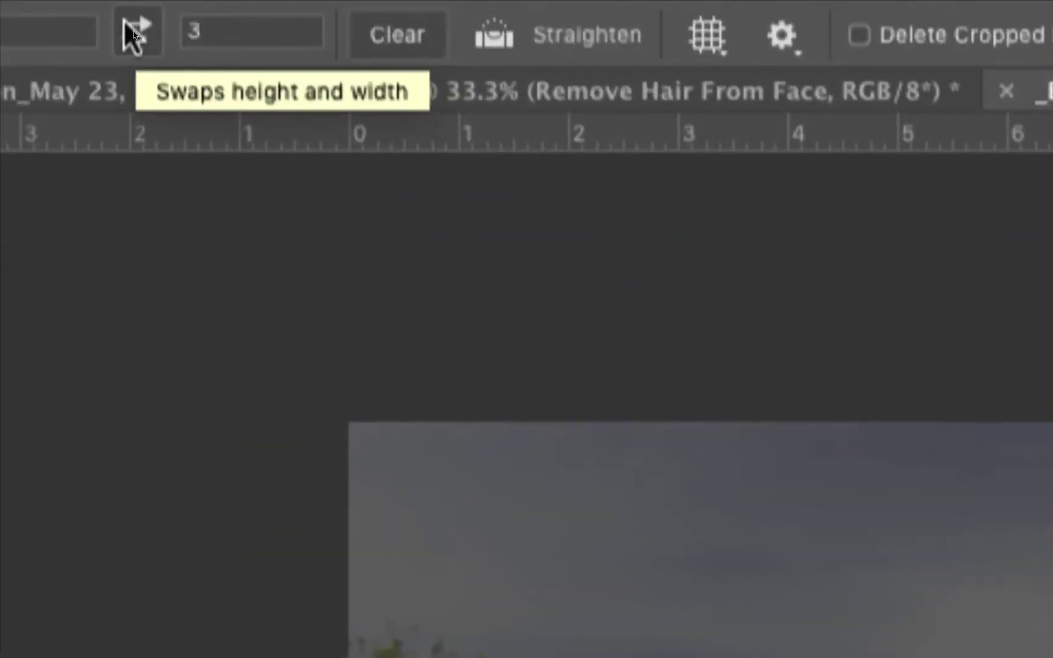
{"action": "left_click", "coordinate": [134, 31]}
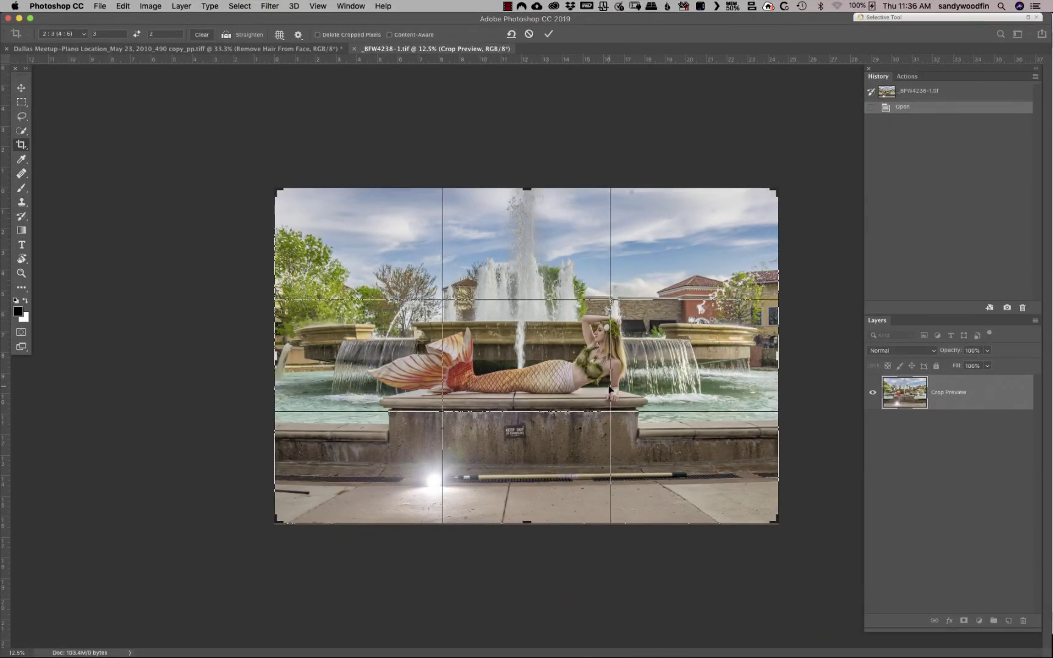
Step: Crop the fountain image to about 20.48 x 13.65 in, cutting away the pavement and light below the stone wall
{"action": "key", "text": "super+equal"}
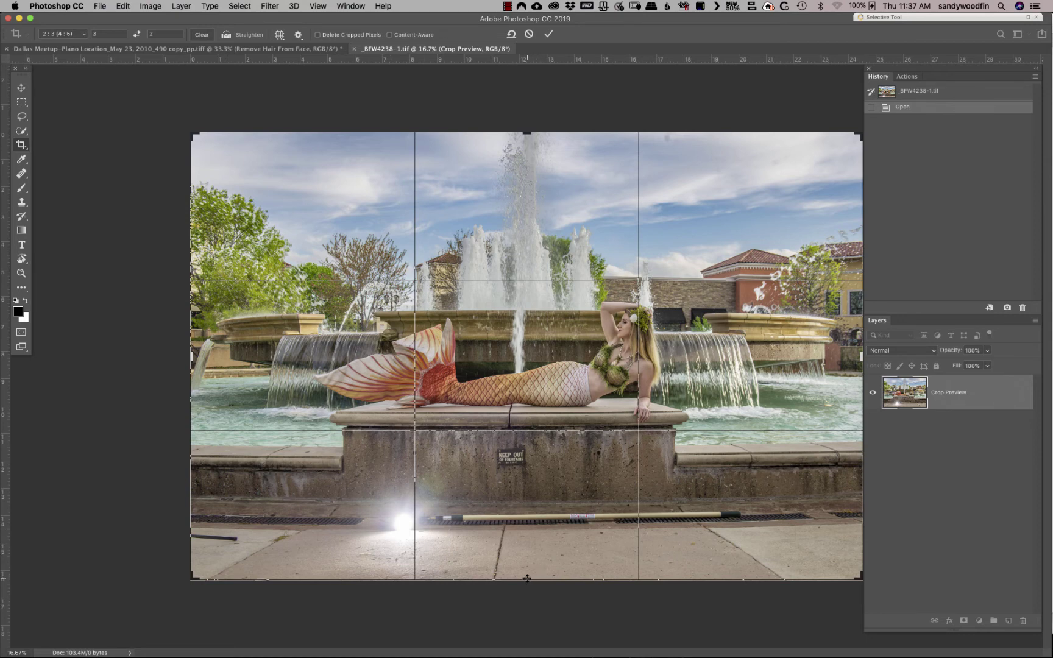
{"action": "left_click_drag", "start_coordinate": [527, 578], "coordinate": [527, 540]}
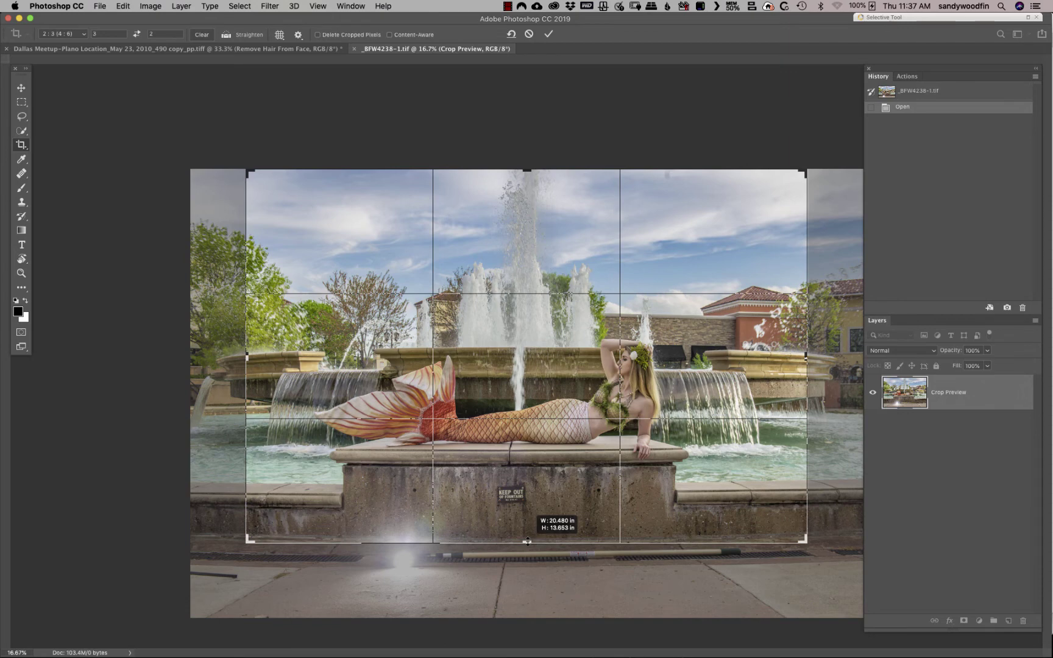
{"action": "left_click_drag", "start_coordinate": [527, 540], "coordinate": [528, 541]}
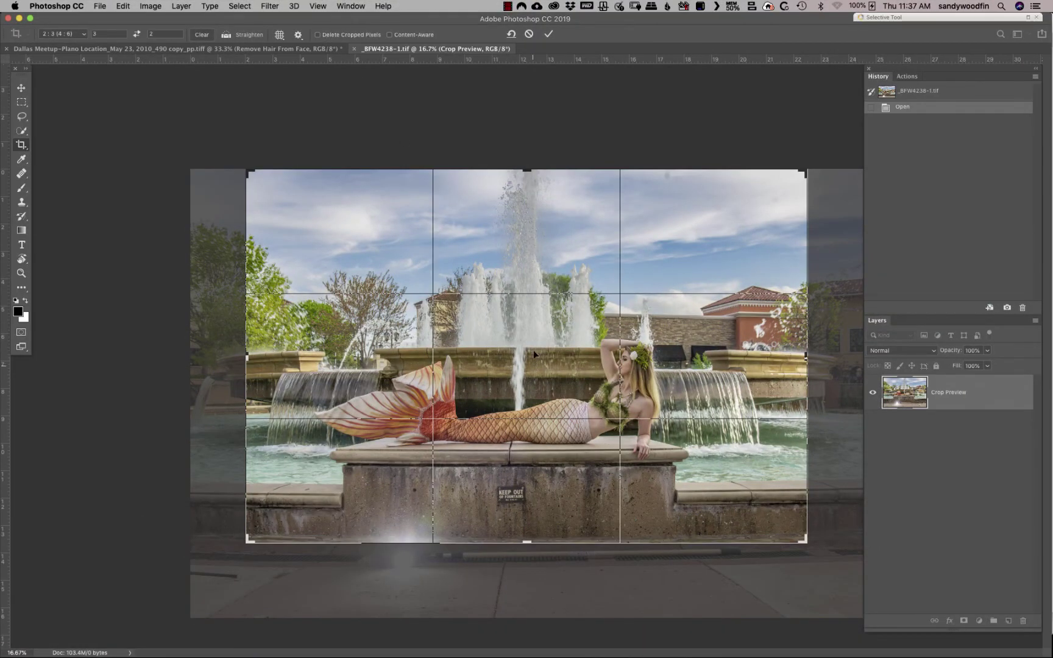
{"action": "left_click", "coordinate": [548, 35]}
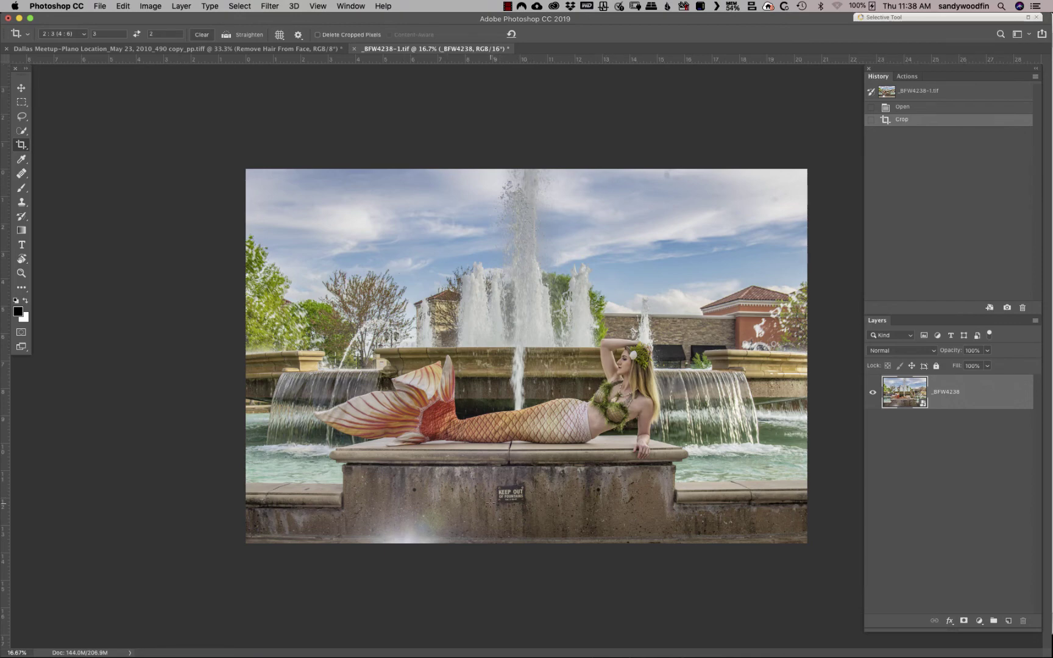
{"action": "key", "text": "v"}
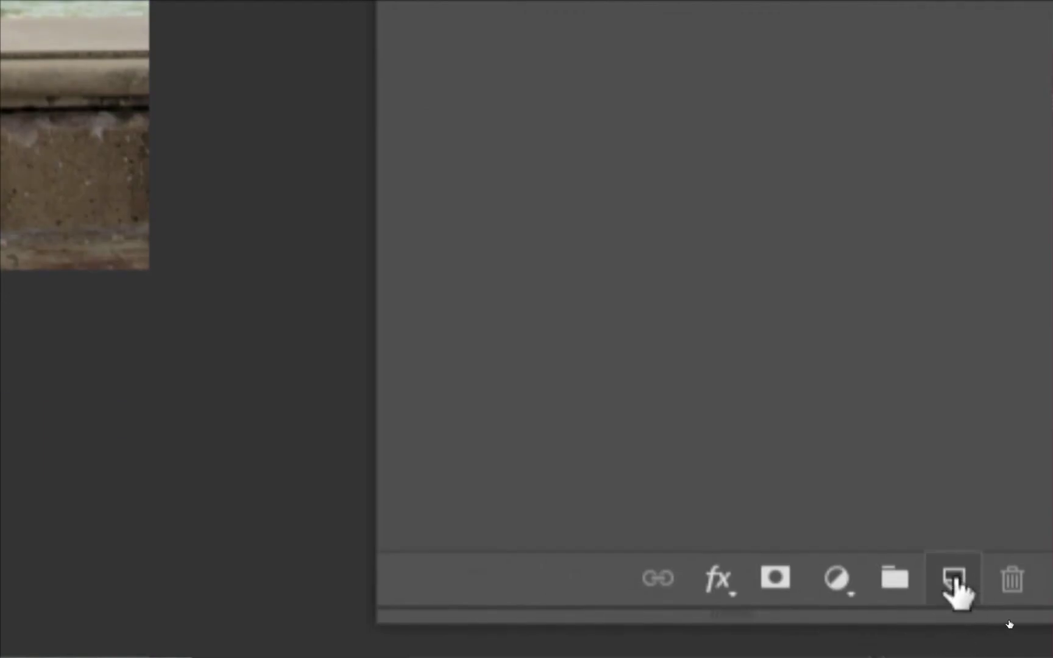
{"action": "left_click", "coordinate": [952, 578]}
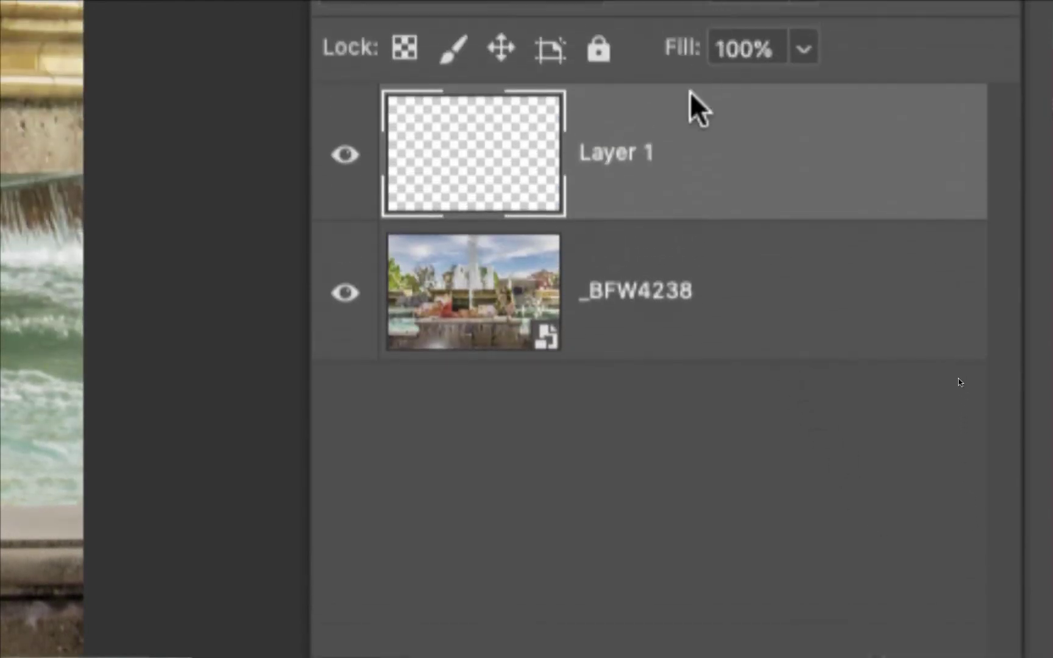
{"action": "double_click", "coordinate": [615, 153]}
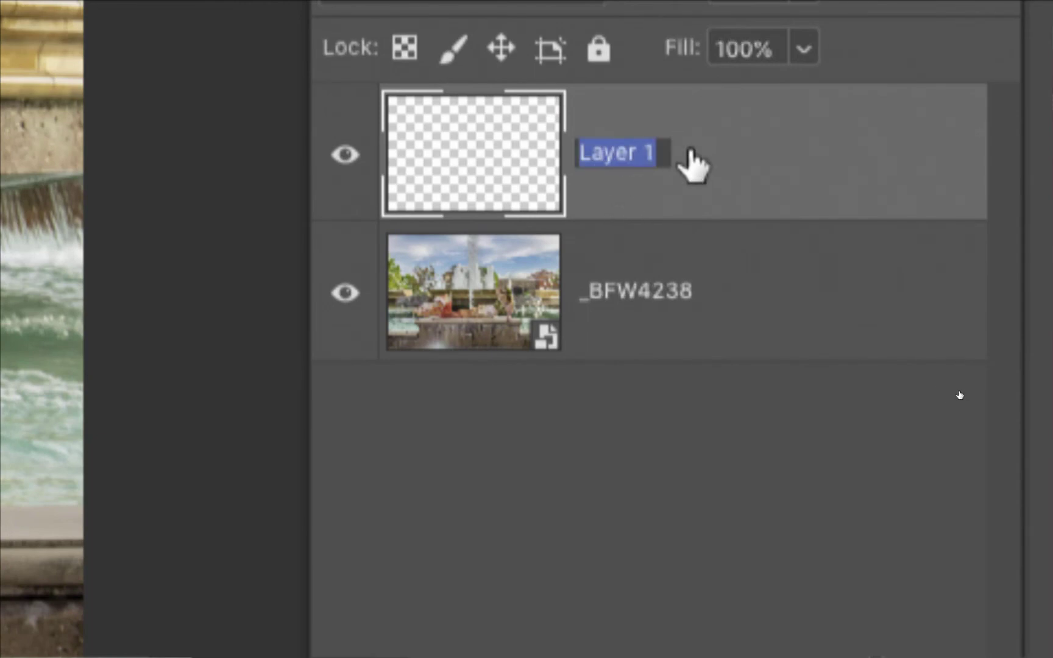
{"action": "key", "text": "Return"}
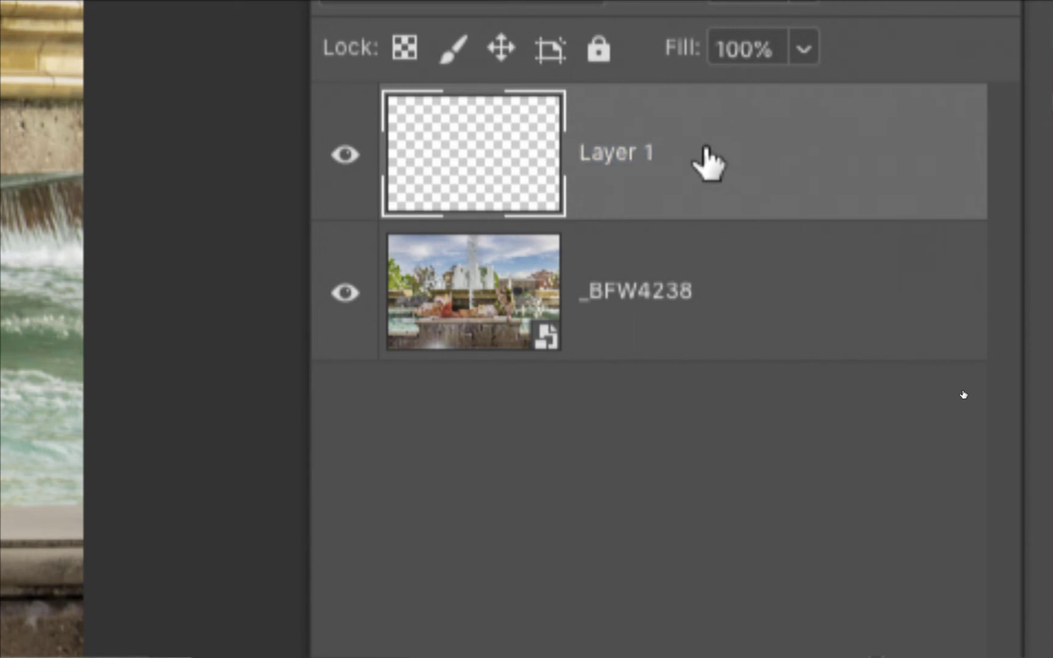
{"action": "key", "text": "BackSpace"}
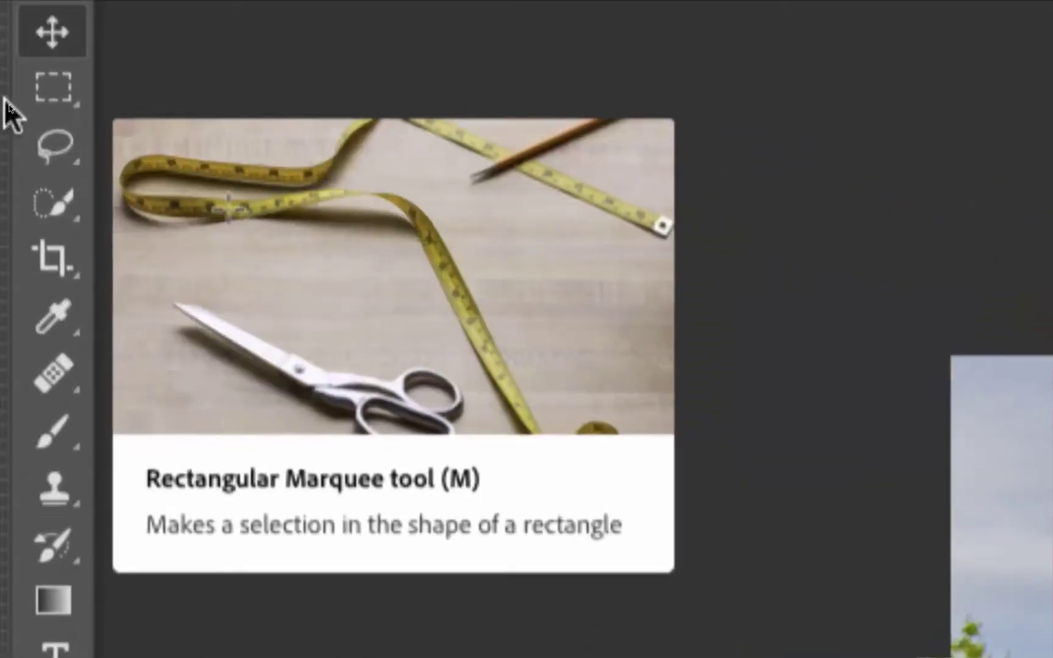
Step: Select a rectangular area of the stone wall around the KEEP OUT OF FOUNTAINS sign with the Rectangular Marquee tool
{"action": "left_click", "coordinate": [53, 93]}
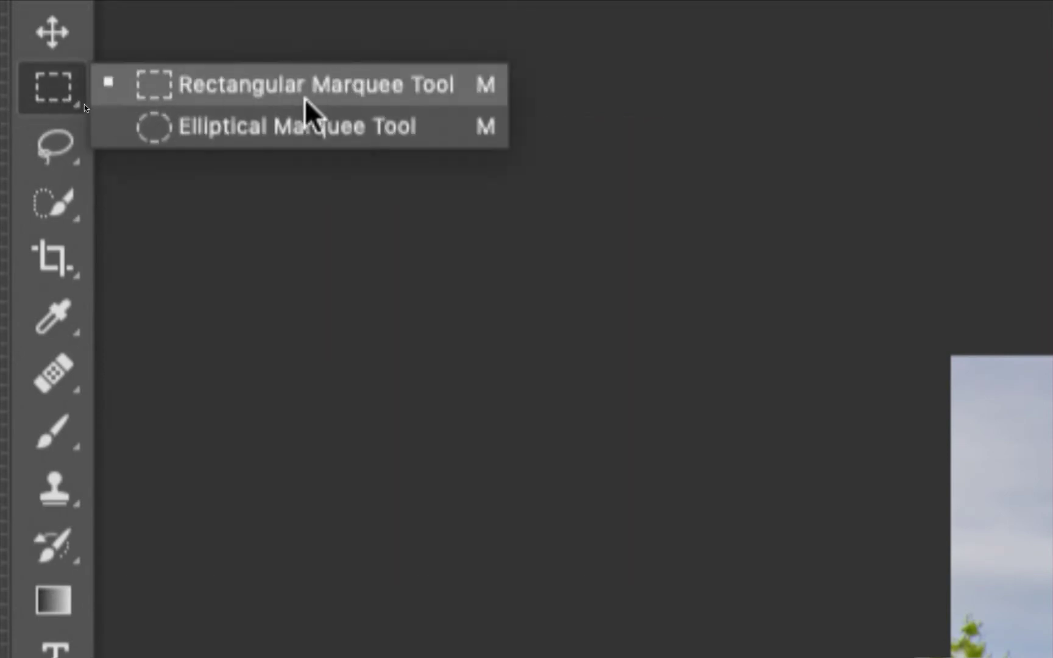
{"action": "left_click", "coordinate": [365, 87]}
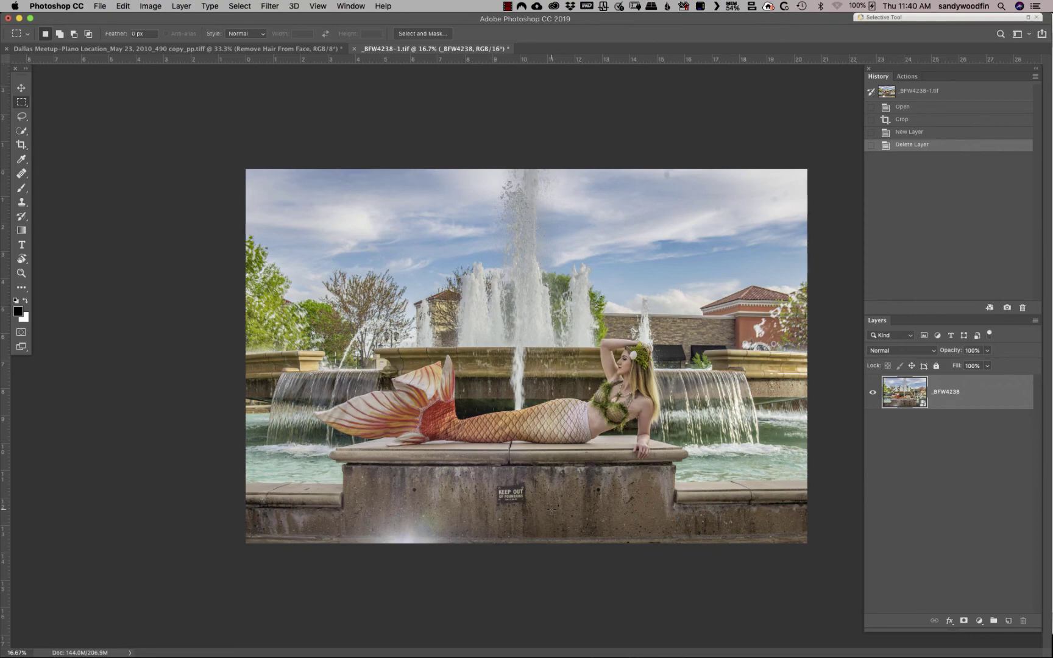
{"action": "key", "text": "super+equal"}
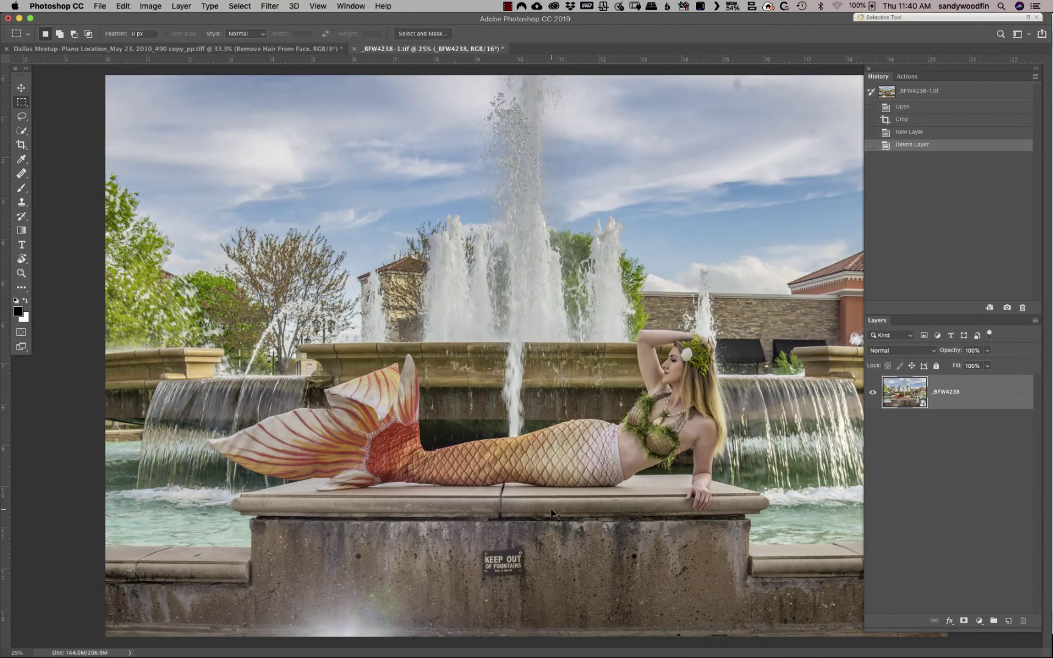
{"action": "key", "text": "super+equal"}
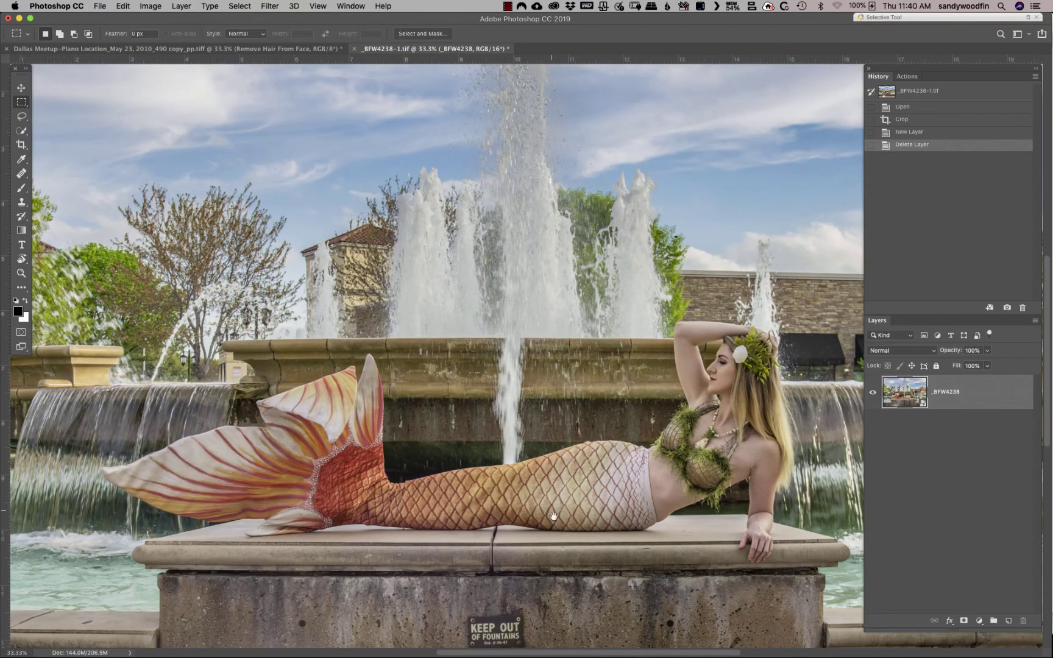
{"action": "left_click_drag", "start_coordinate": [553, 516], "coordinate": [480, 267]}
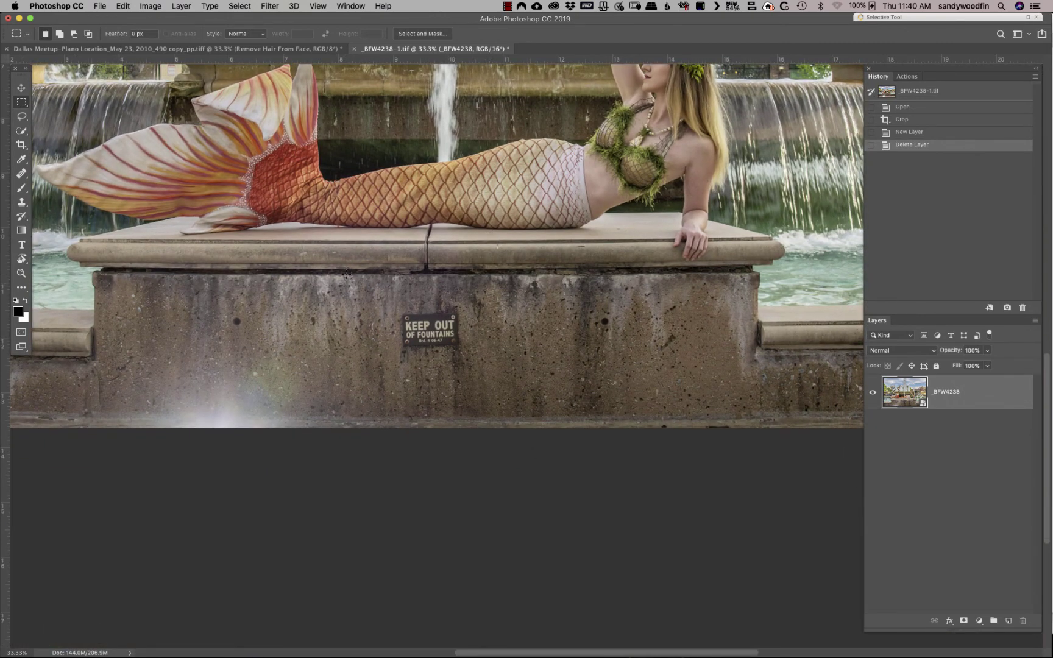
{"action": "left_click_drag", "start_coordinate": [346, 274], "coordinate": [574, 419]}
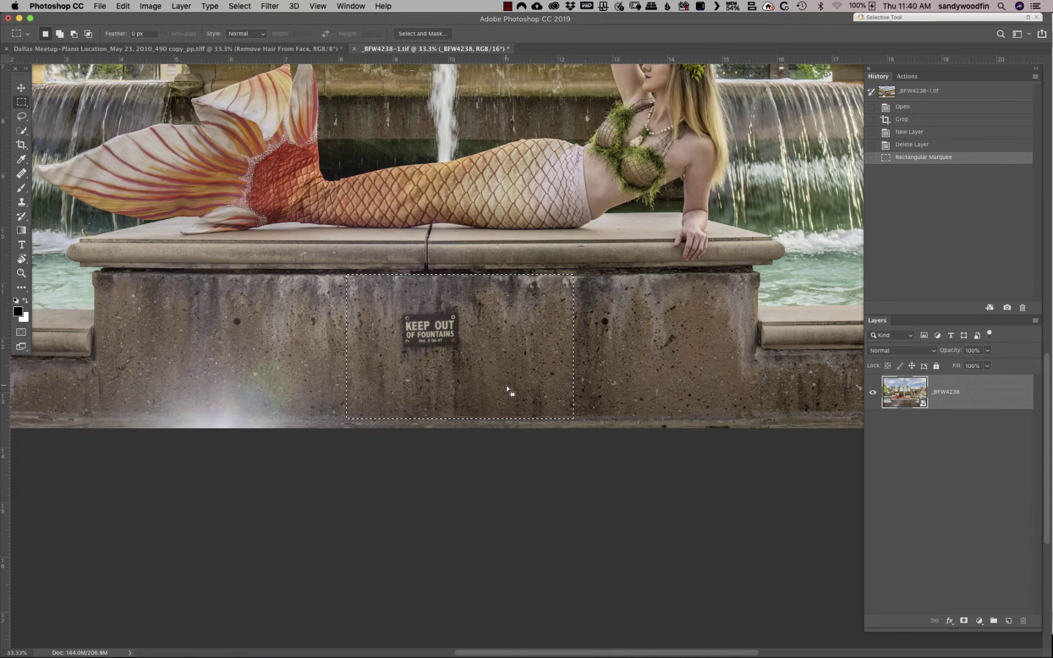
{"action": "left_click", "coordinate": [1034, 320]}
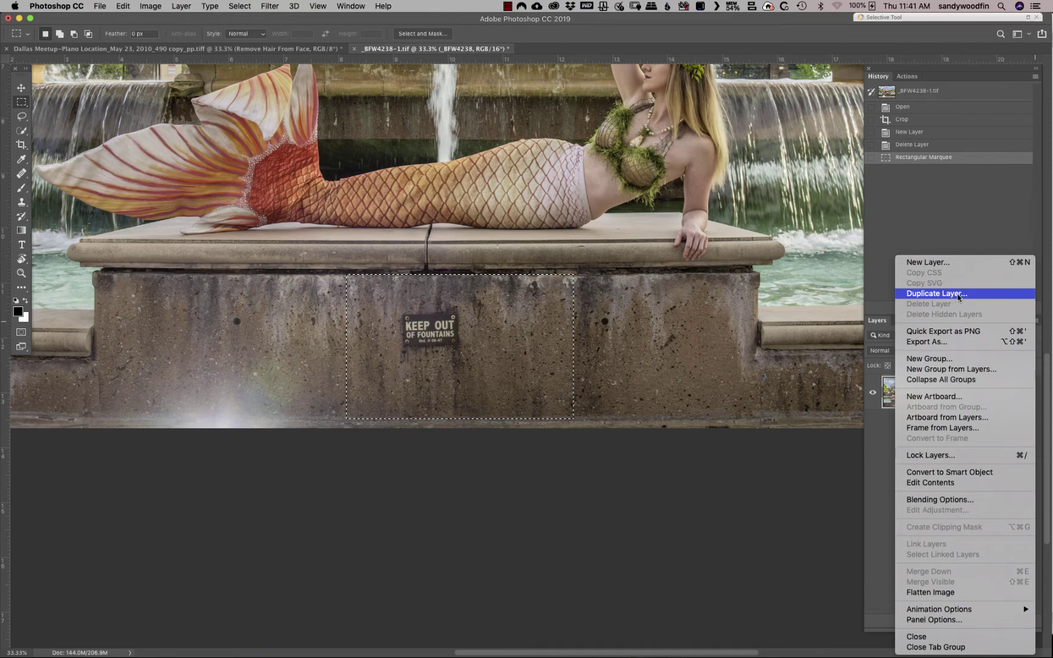
{"action": "left_click", "coordinate": [960, 296]}
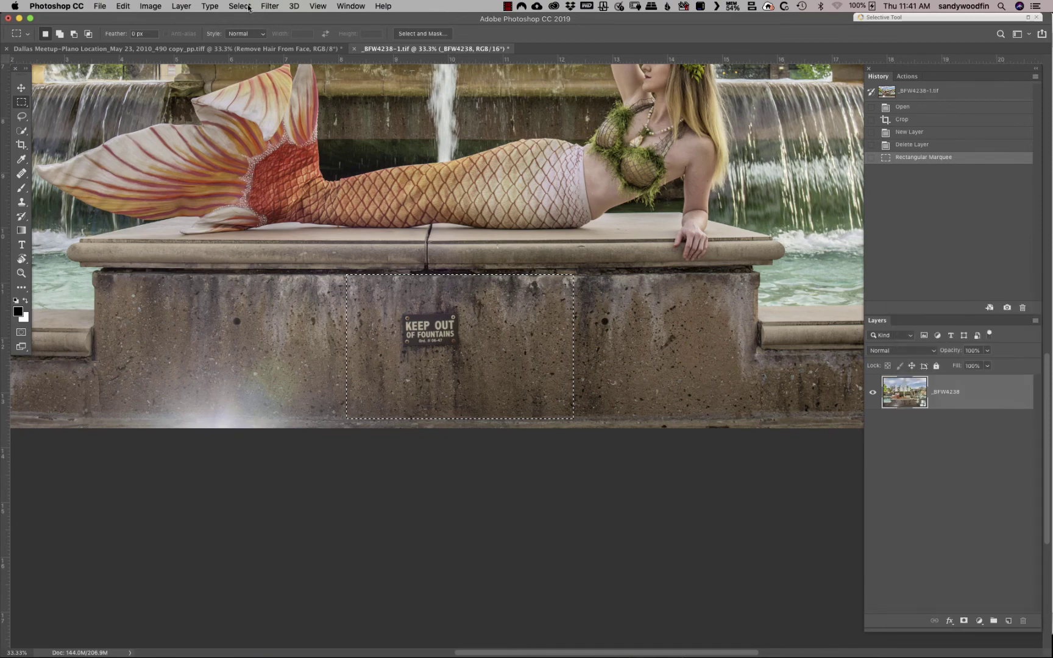
{"action": "left_click", "coordinate": [181, 8]}
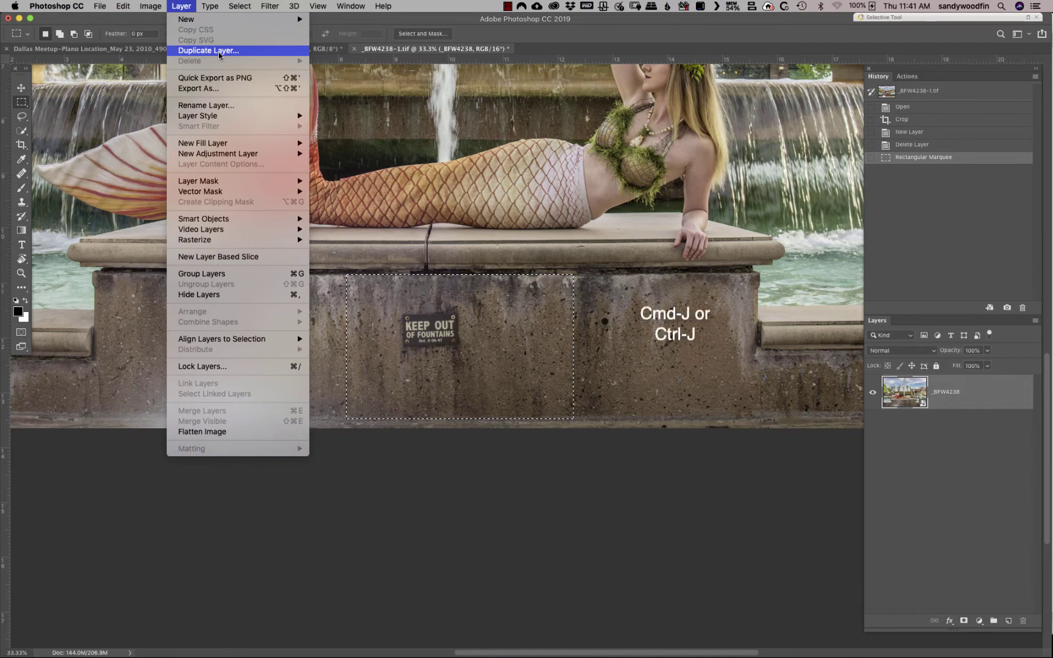
{"action": "key", "text": "Escape"}
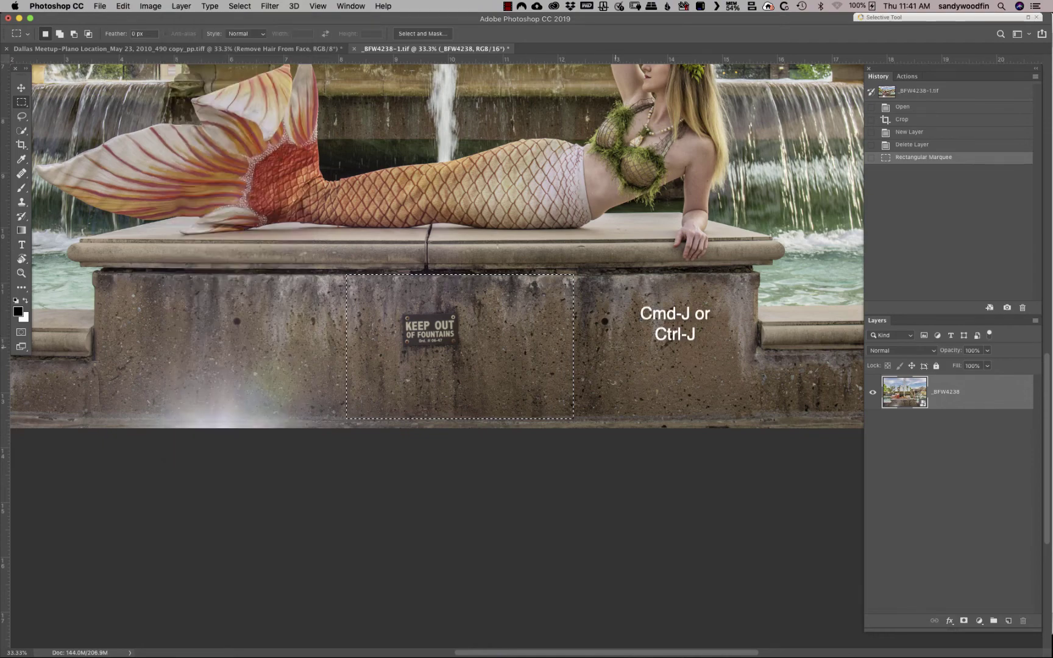
Step: Copy the selected wall area to a new layer and name the layer Remove Sign
{"action": "key", "text": "super+j"}
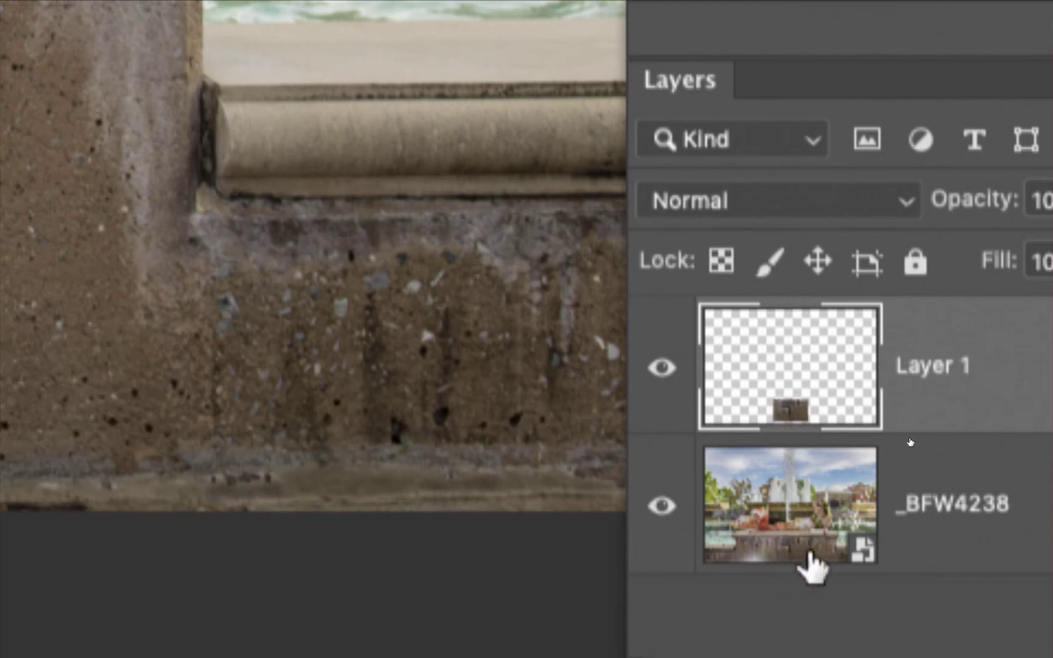
{"action": "double_click", "coordinate": [932, 367]}
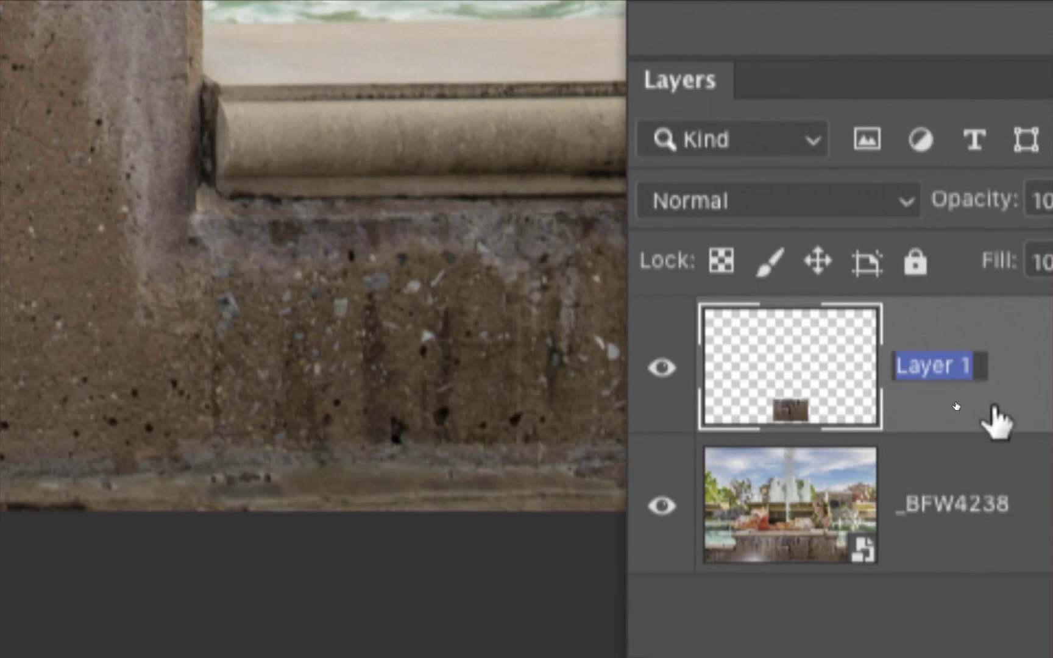
{"action": "type", "text": "Remove Sign"}
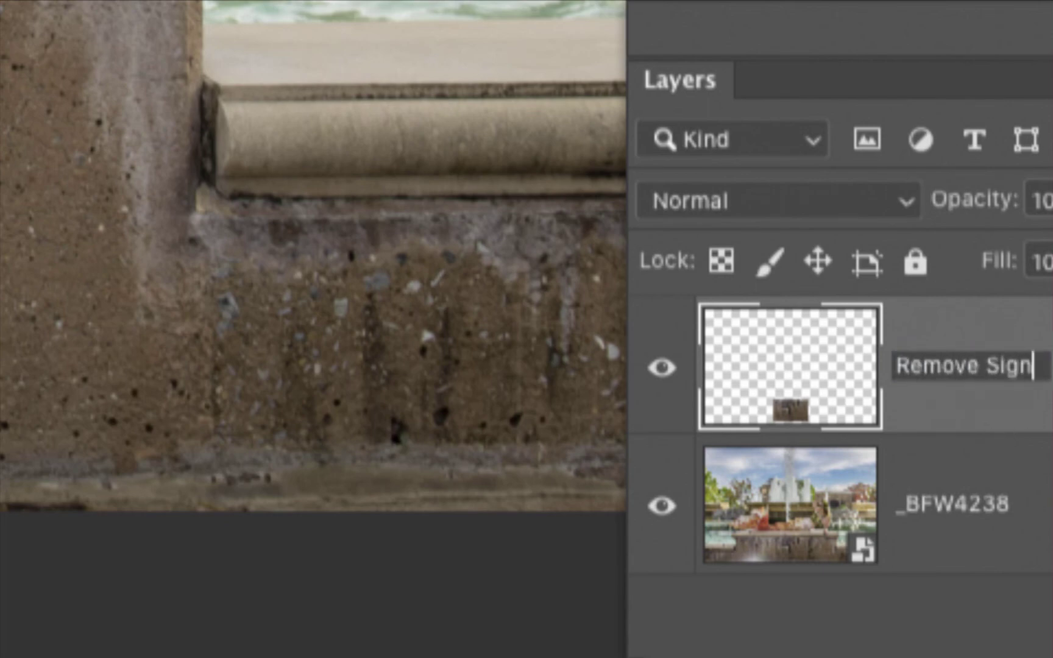
{"action": "key", "text": "Return"}
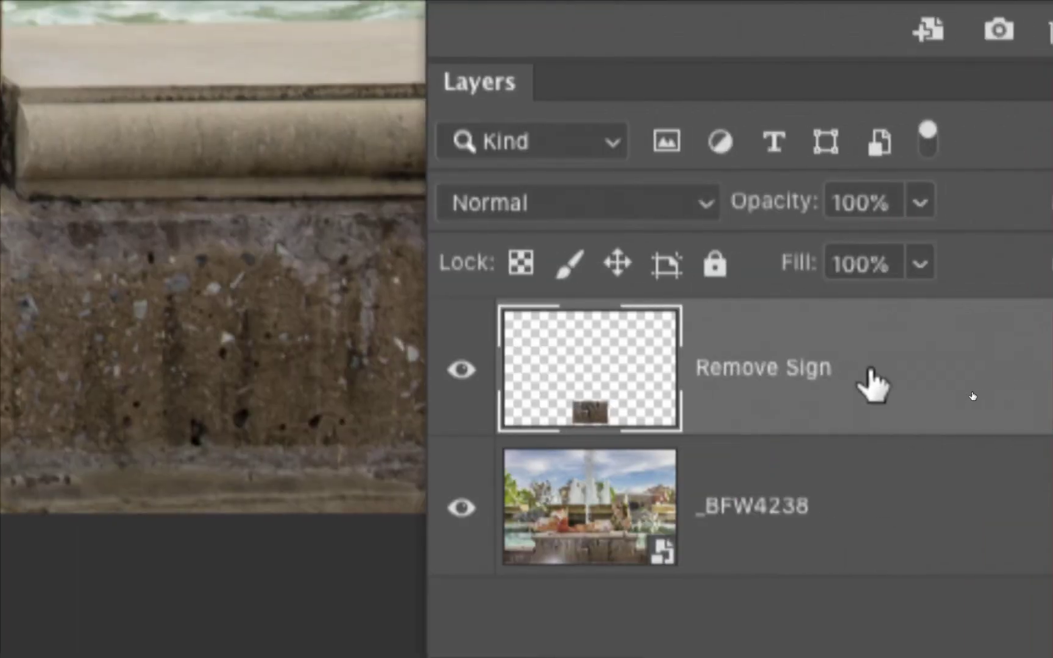
{"action": "double_click", "coordinate": [709, 375]}
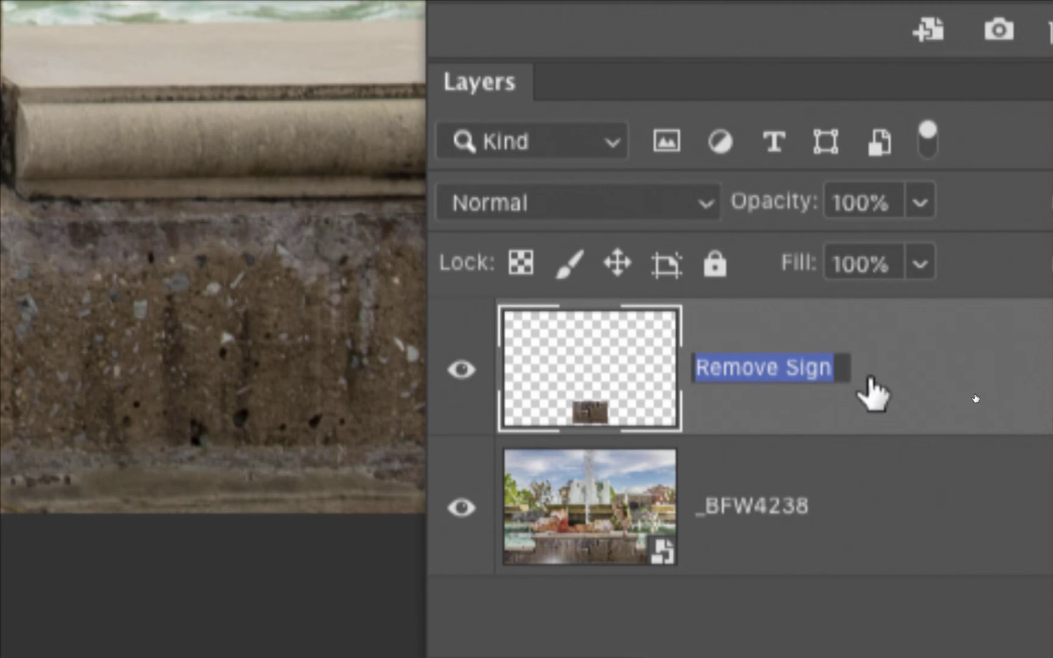
{"action": "left_click", "coordinate": [843, 368]}
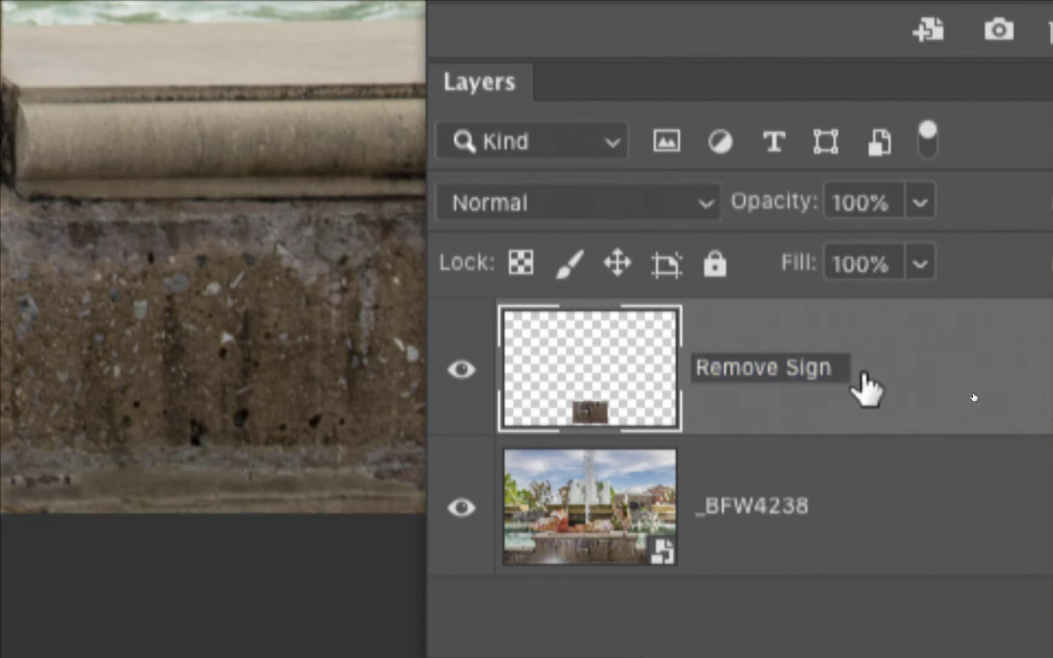
{"action": "key", "text": "Return"}
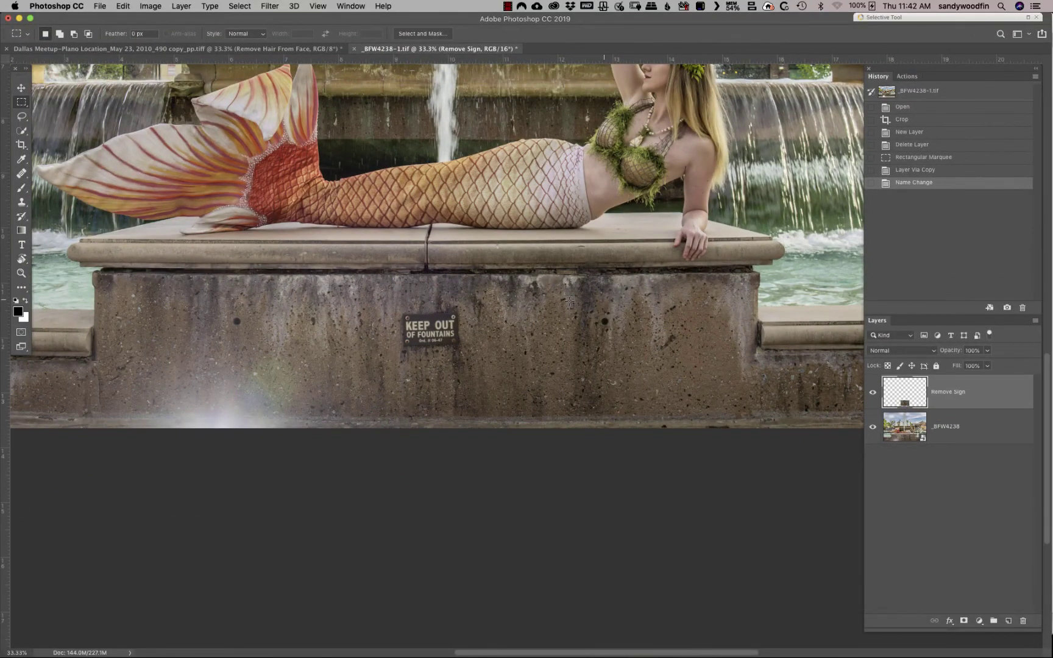
Step: Hide the _BFW4238 layer and select the KEEP OUT OF FOUNTAINS sign closely with the Rectangular Marquee tool
{"action": "left_click_drag", "start_coordinate": [526, 232], "coordinate": [553, 311]}
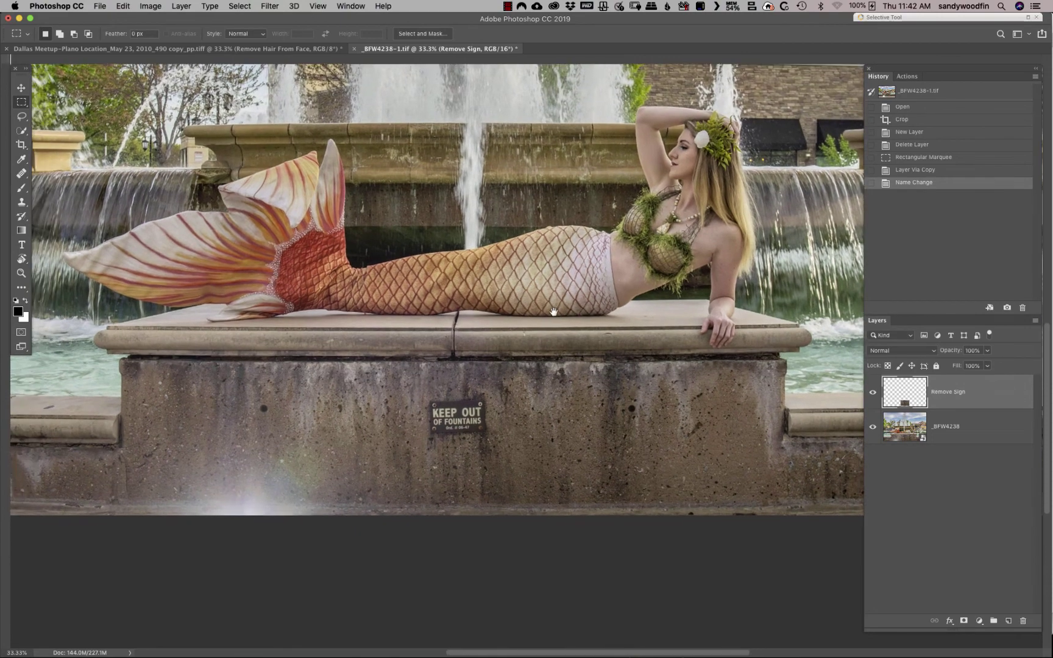
{"action": "key", "text": "super+r"}
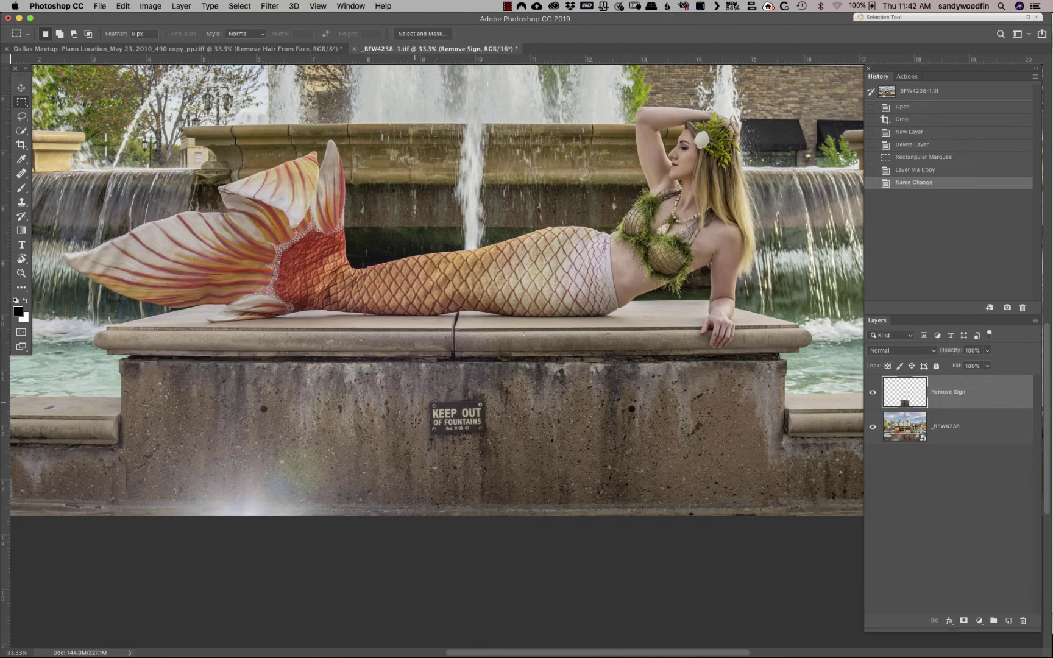
{"action": "left_click", "coordinate": [872, 427]}
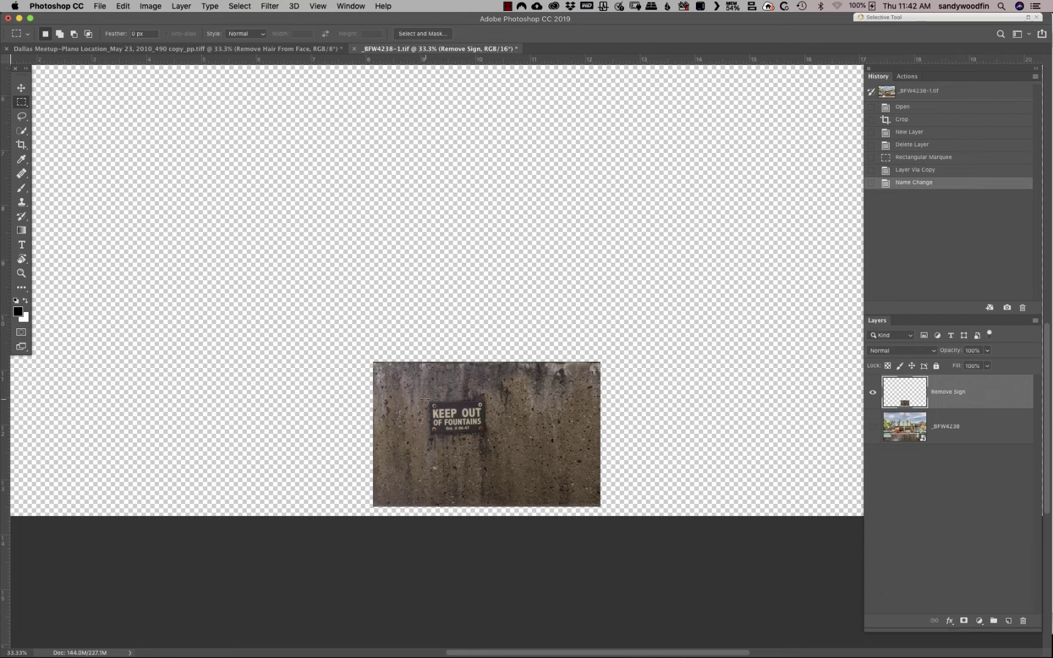
{"action": "left_click_drag", "start_coordinate": [426, 400], "coordinate": [490, 439]}
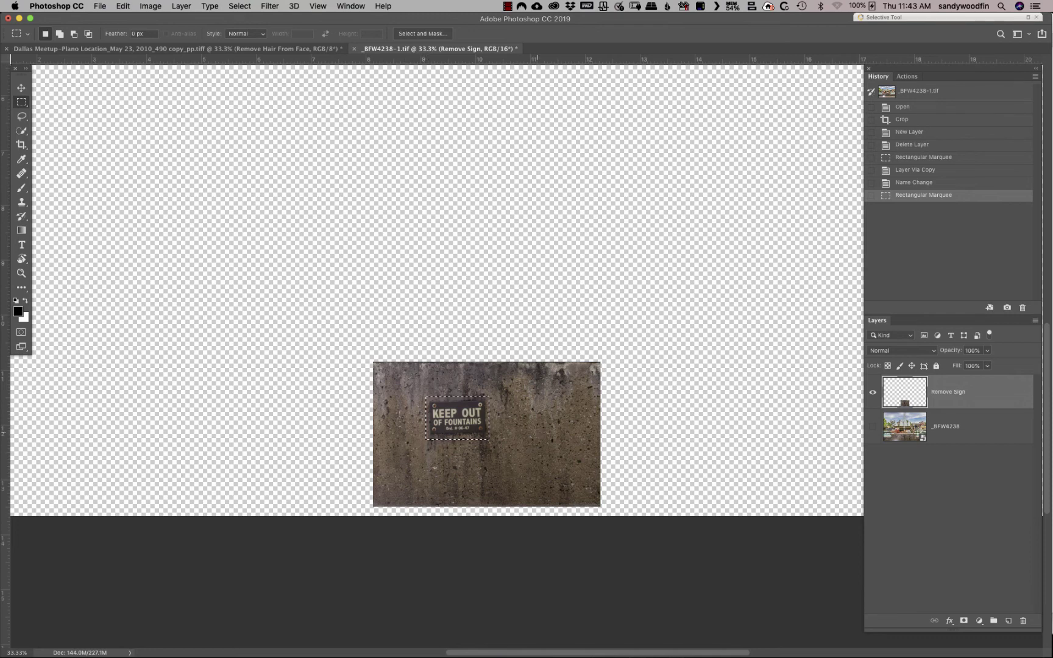
{"action": "left_click", "coordinate": [124, 6]}
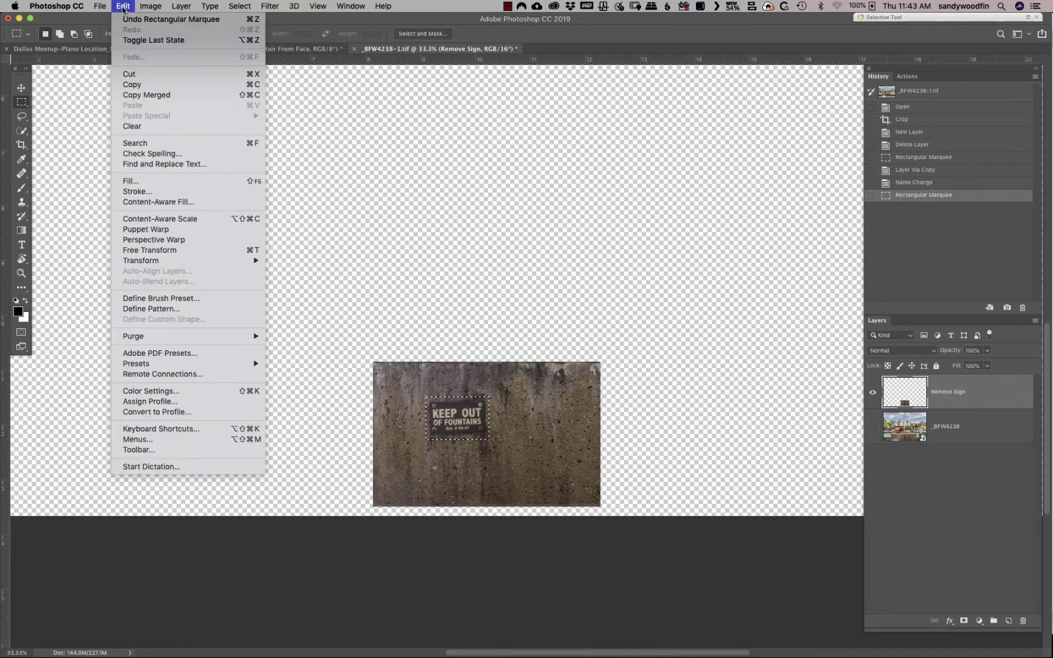
{"action": "left_click", "coordinate": [141, 185]}
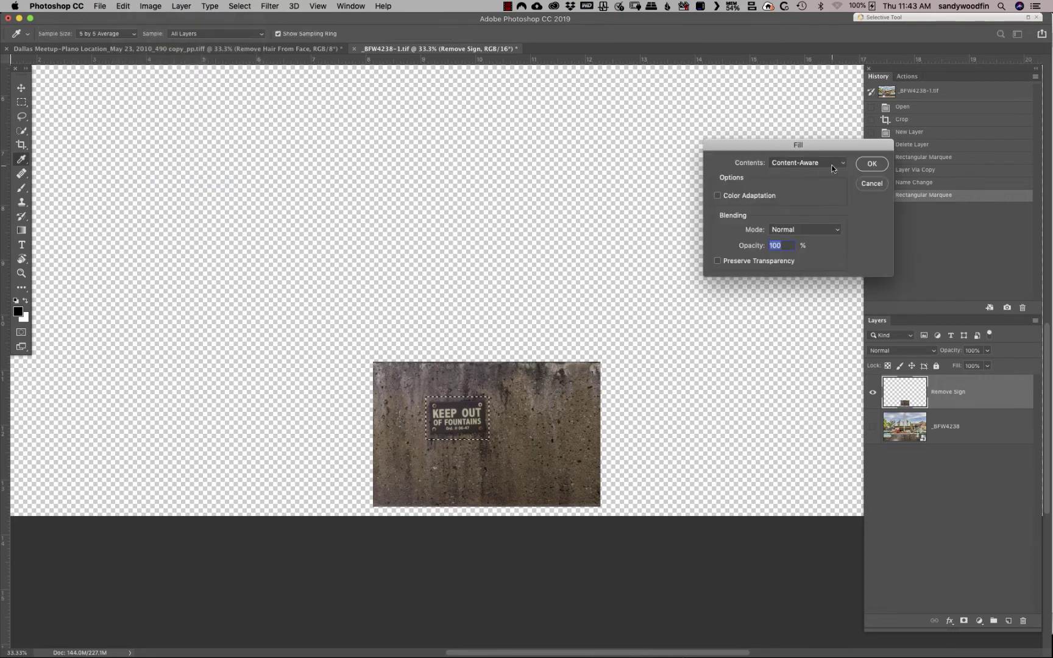
{"action": "left_click", "coordinate": [876, 184]}
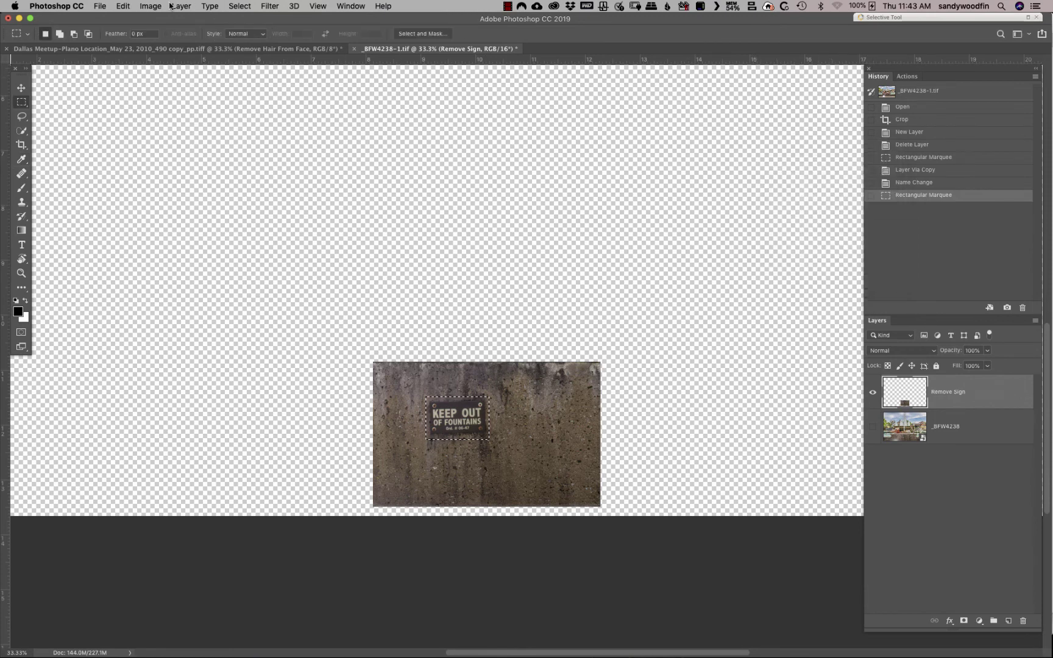
{"action": "left_click", "coordinate": [120, 8]}
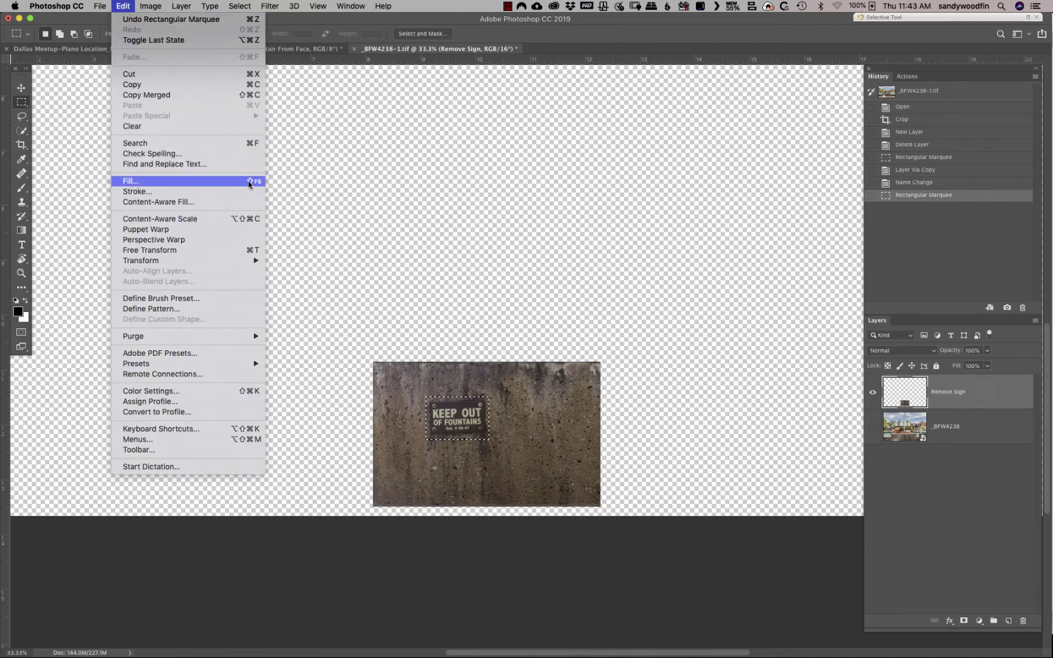
{"action": "left_click", "coordinate": [151, 202]}
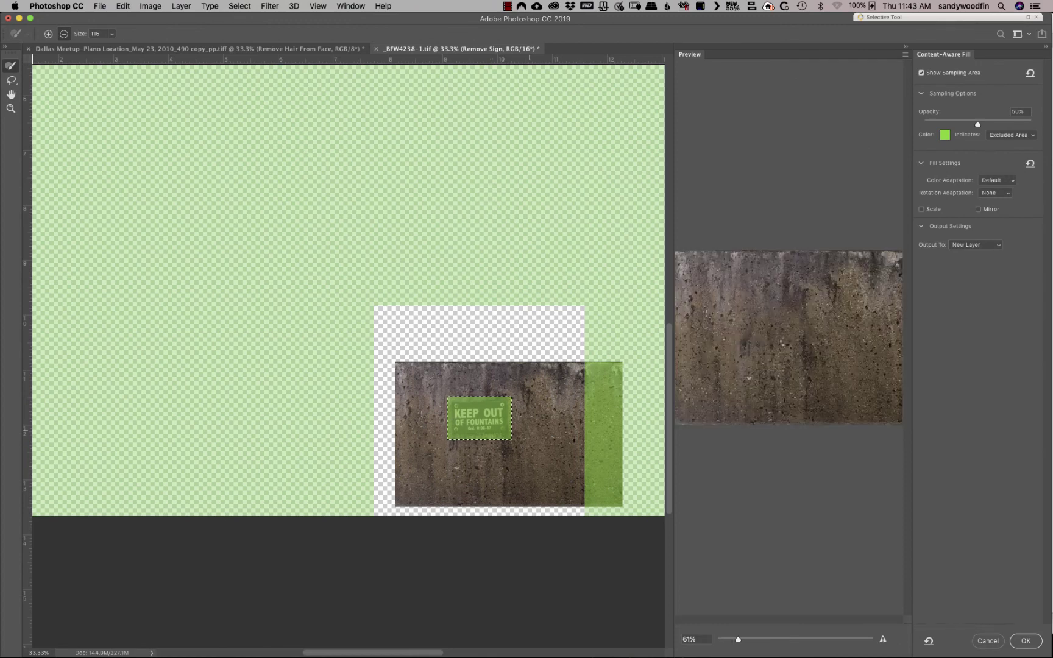
{"action": "scroll", "coordinate": [792, 341], "scroll_direction": "down", "scroll_amount": 2}
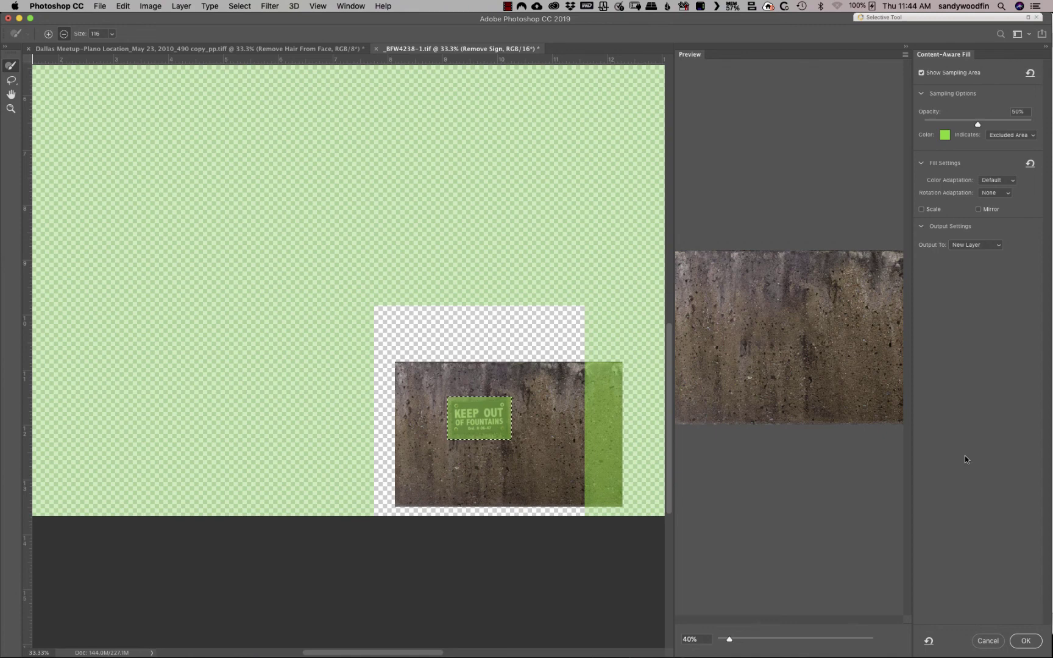
{"action": "left_click", "coordinate": [988, 642]}
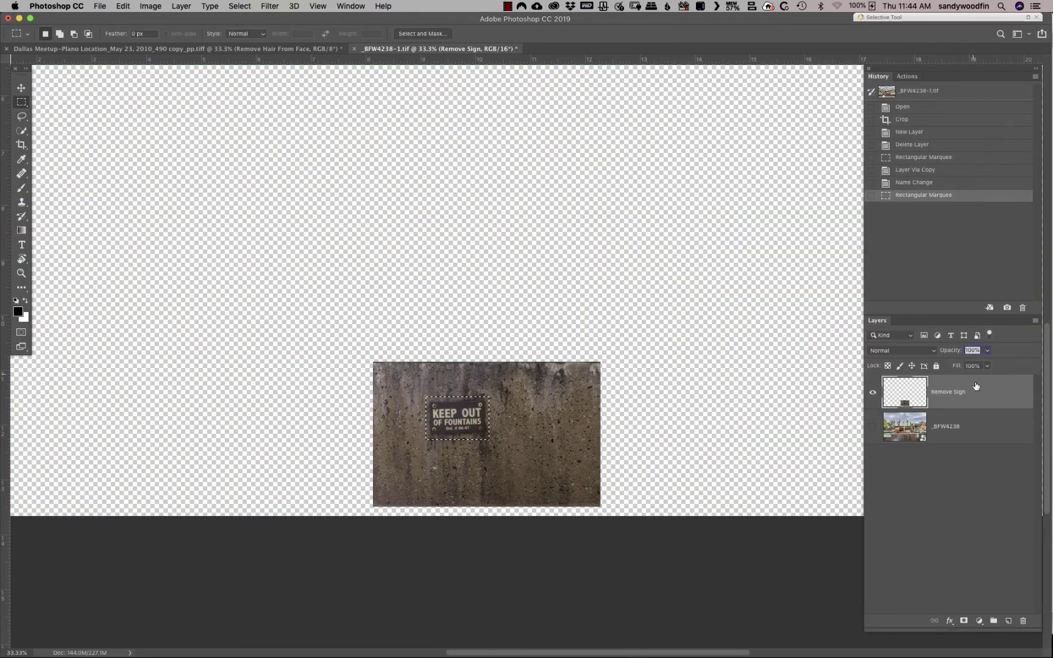
Step: Fill the selected sign area with Content-Aware contents in Normal mode at 100% opacity, and deselect it
{"action": "key", "text": "shift+BackSpace"}
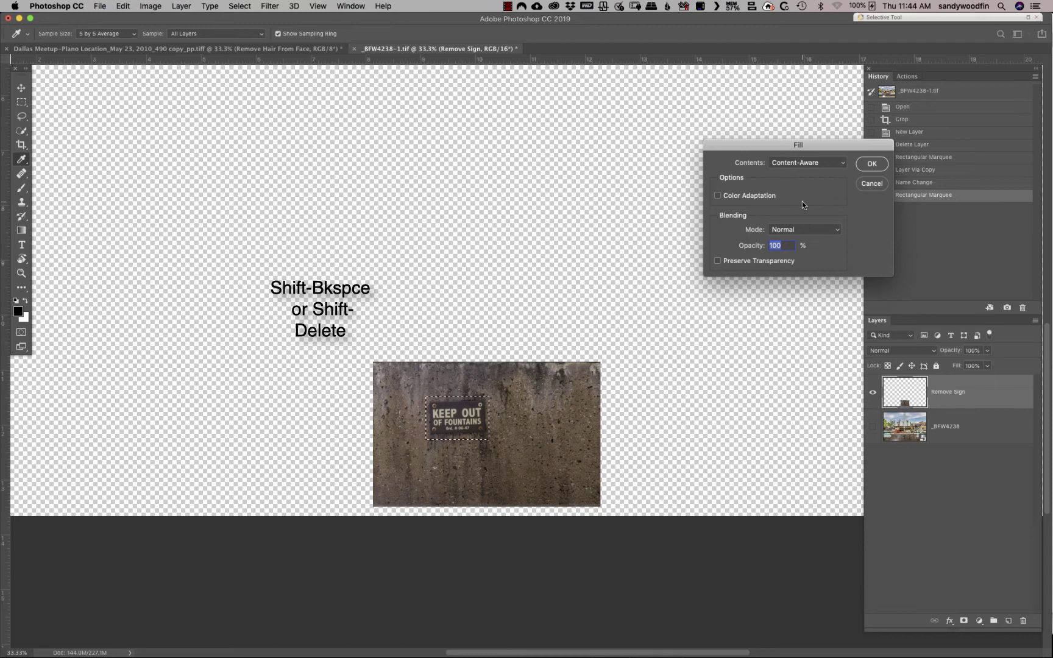
{"action": "left_click", "coordinate": [871, 164]}
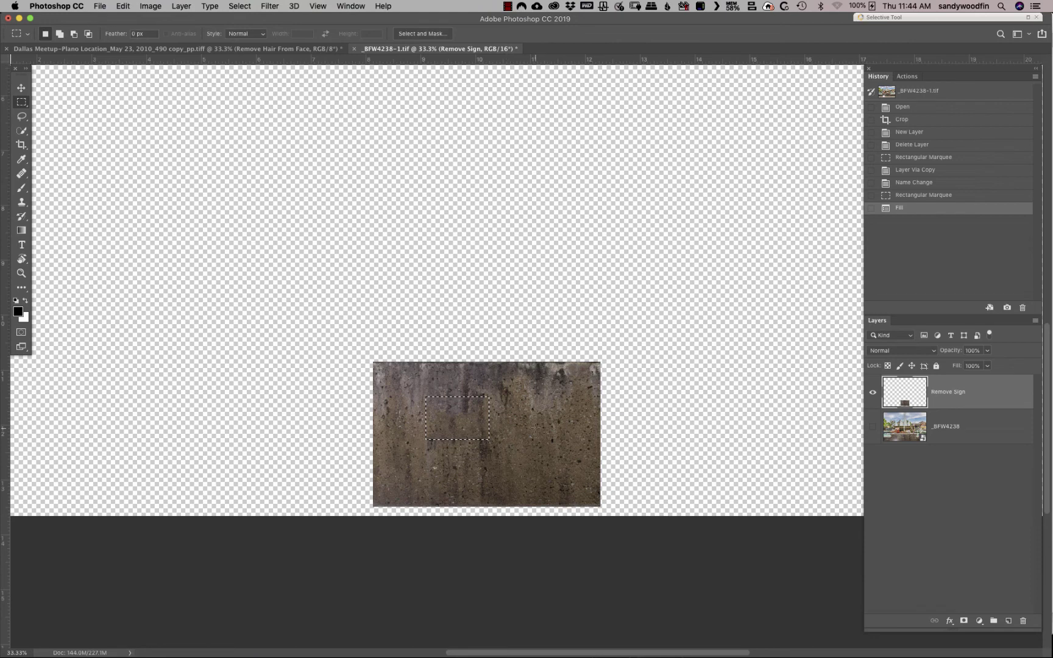
{"action": "key", "text": "super+d"}
{"action": "key", "text": "super+equal"}
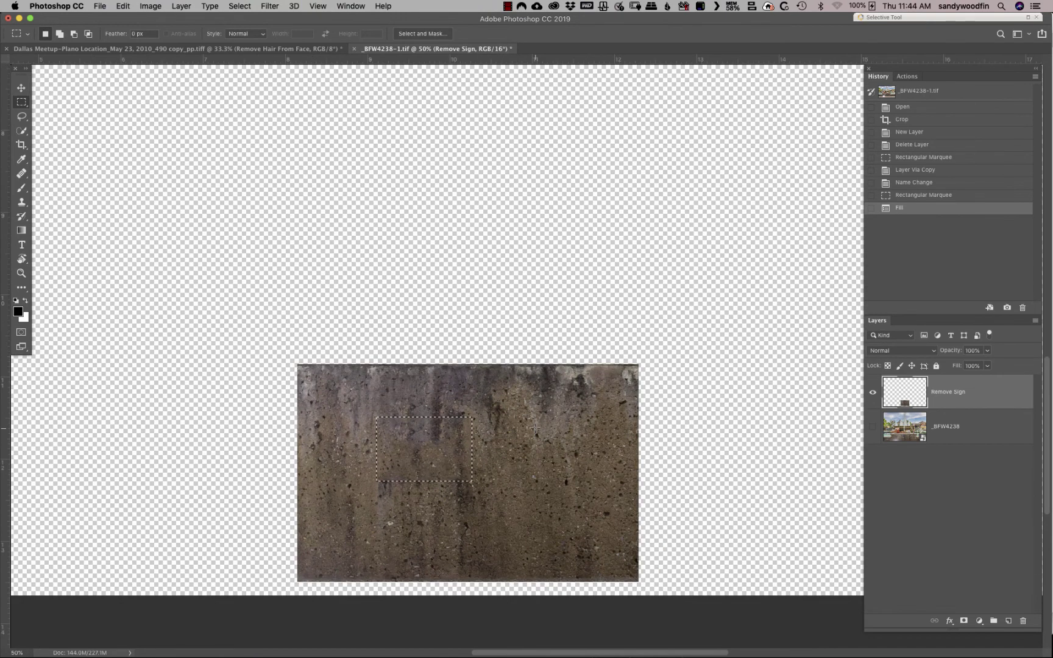
{"action": "key", "text": "super+d"}
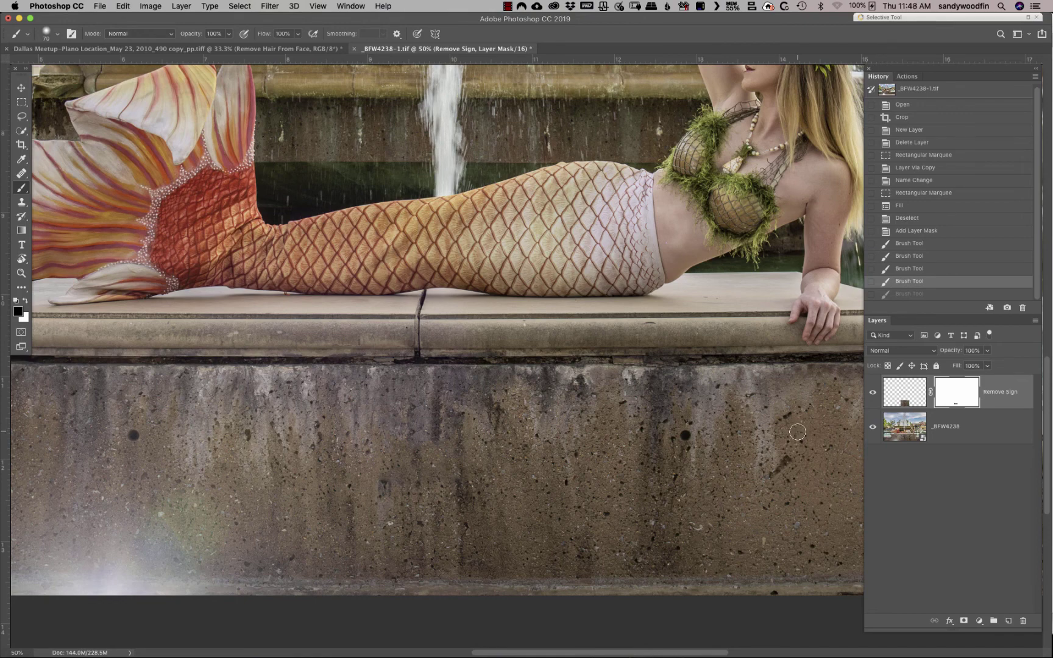
Step: Select the right half of the stone wall, from below the ledge to the image's lower edge, on the _BFW4238 layer with the Rectangular Marquee tool
{"action": "key", "text": "super+minus"}
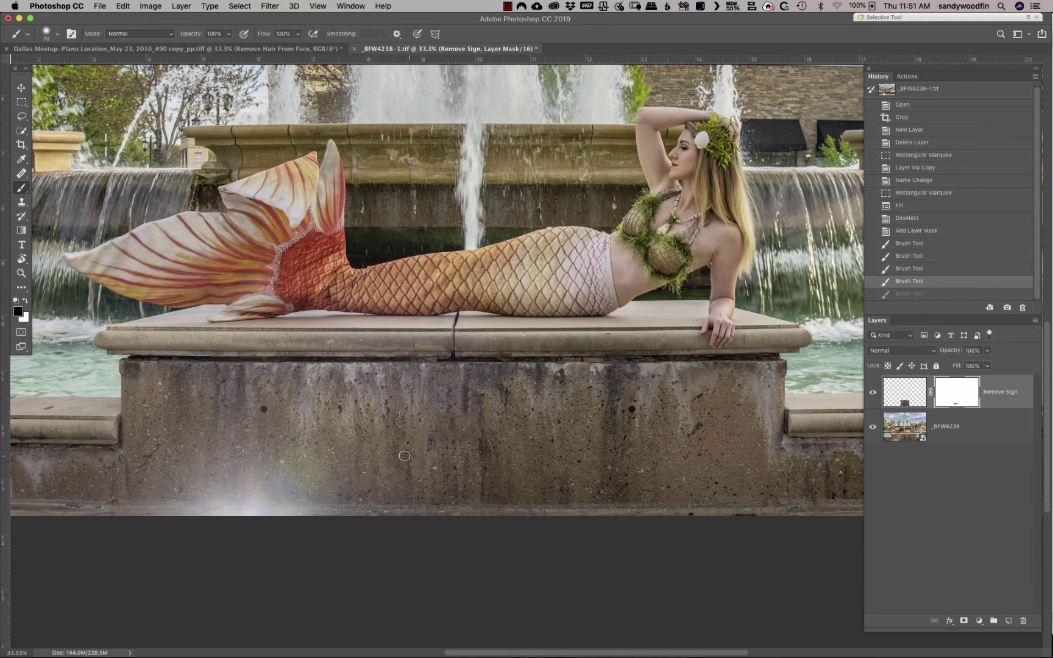
{"action": "key", "text": "v"}
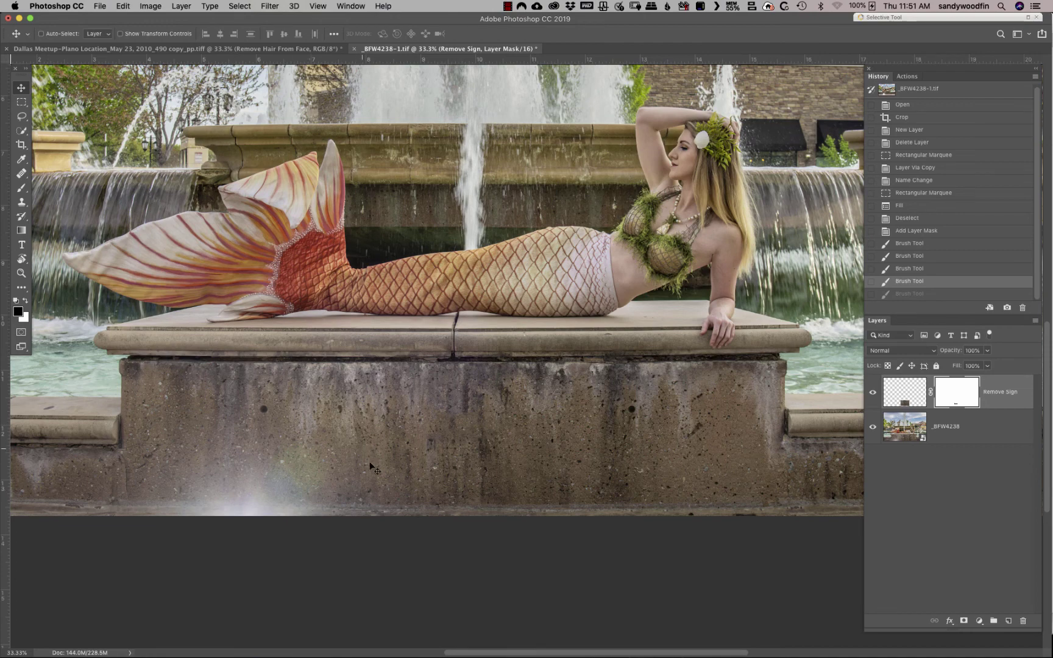
{"action": "key", "text": "b"}
{"action": "key", "text": "v"}
{"action": "left_click", "coordinate": [985, 430]}
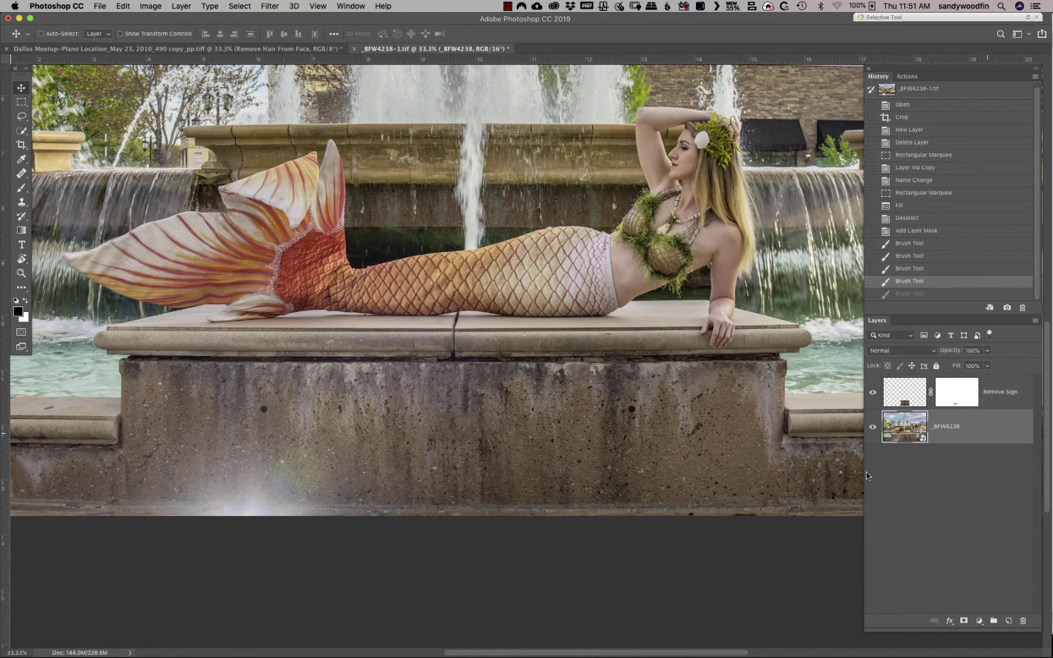
{"action": "left_click", "coordinate": [22, 103]}
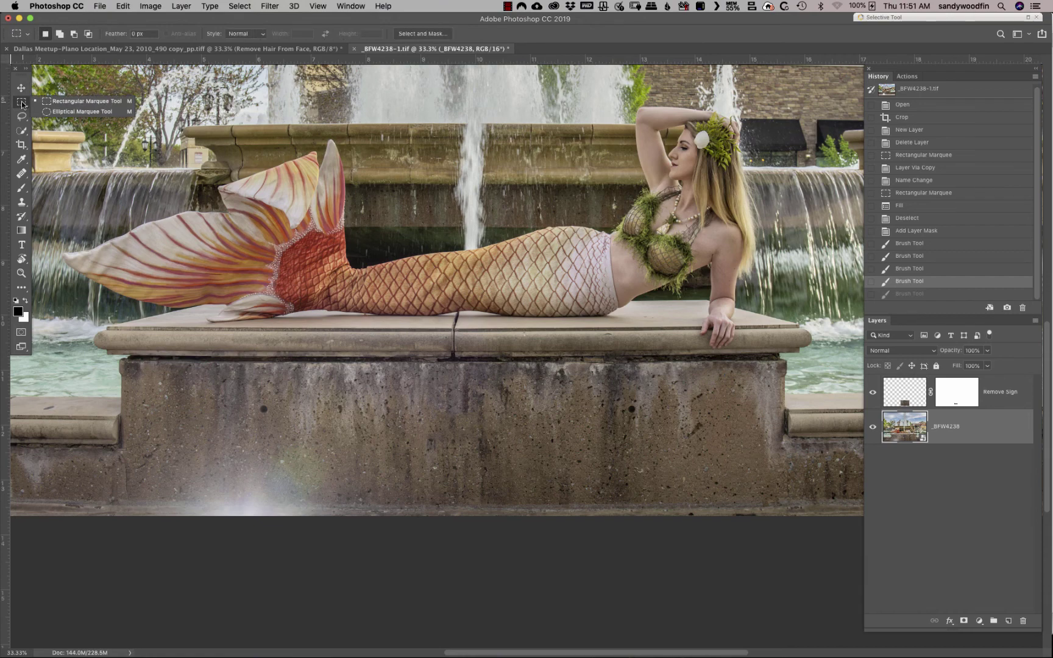
{"action": "left_click", "coordinate": [58, 101]}
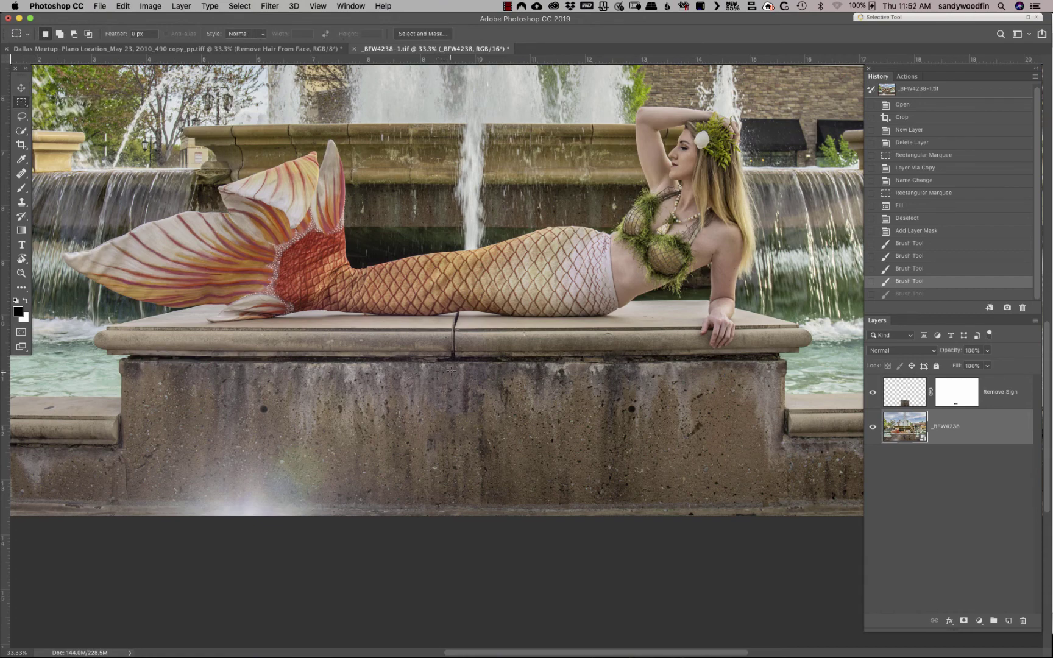
{"action": "left_click_drag", "start_coordinate": [453, 363], "coordinate": [797, 519]}
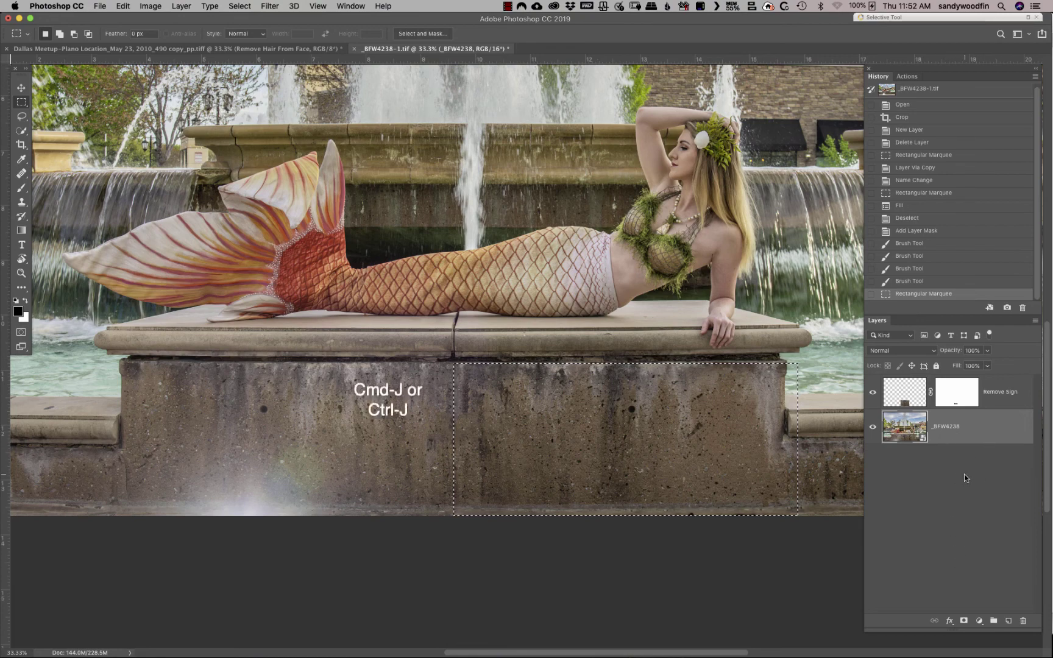
Step: Copy the selected wall area to a new layer and name the layer Remove Light Flare
{"action": "key", "text": "super+j"}
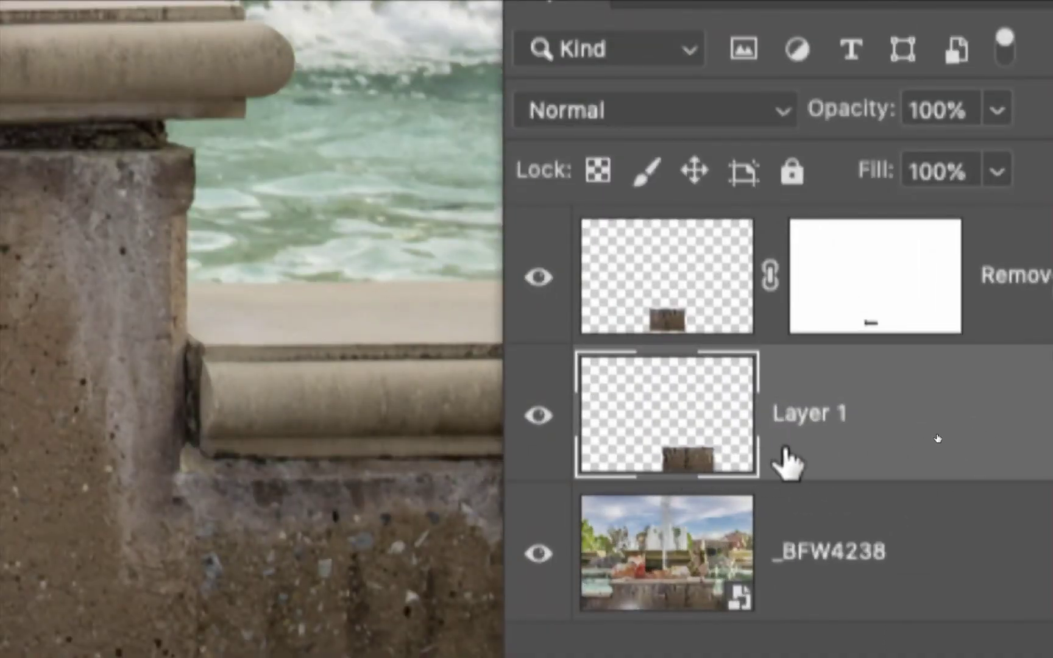
{"action": "double_click", "coordinate": [810, 420]}
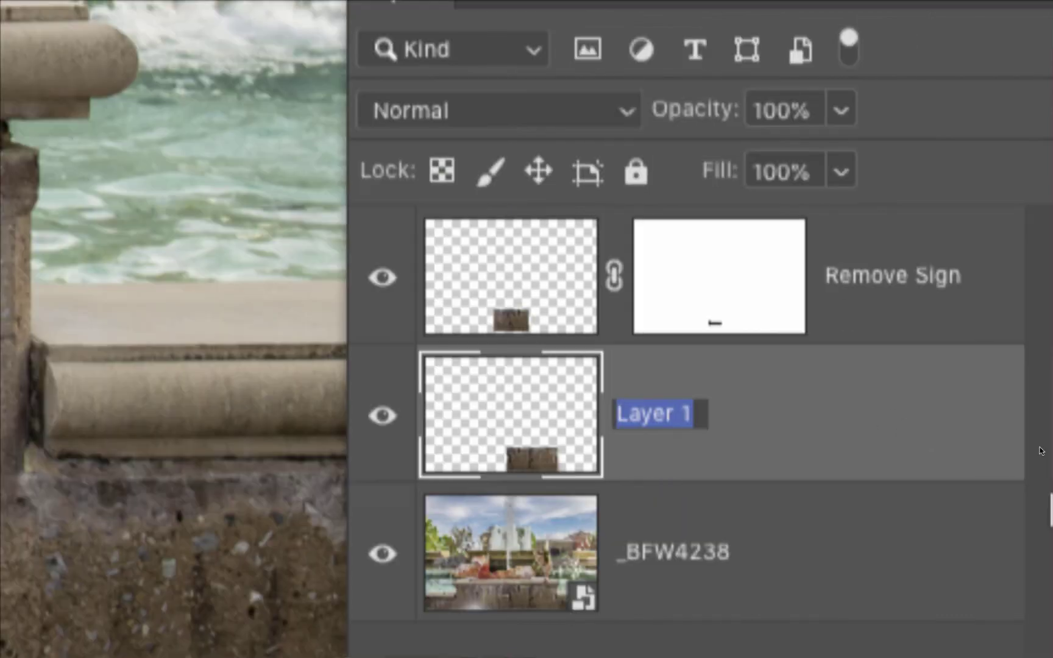
{"action": "type", "text": "Remno"}
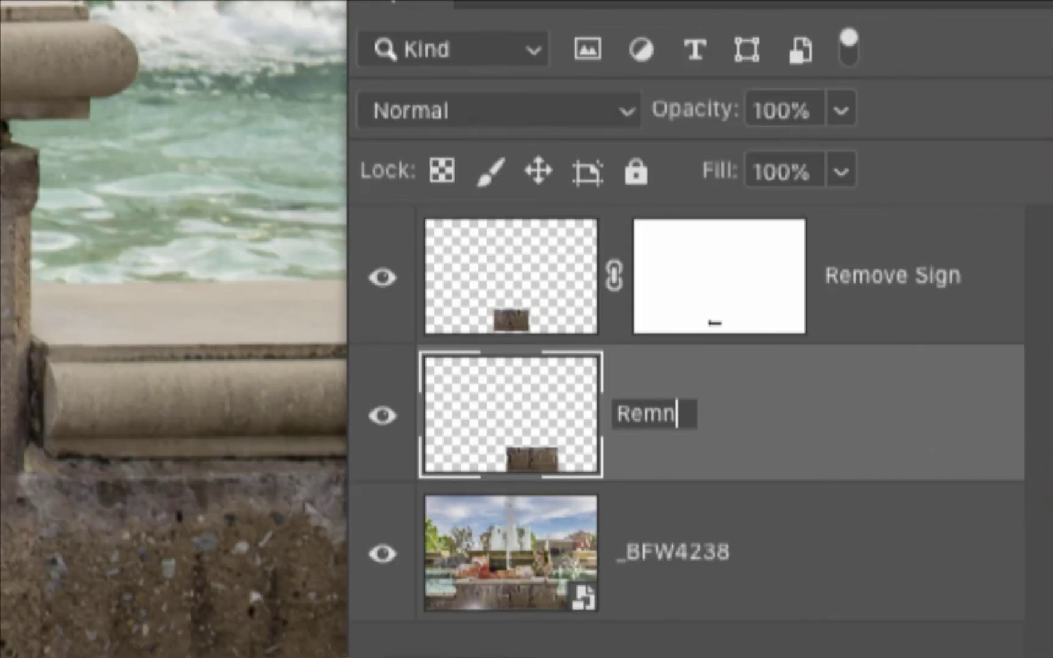
{"action": "key", "text": "BackSpace"}
{"action": "key", "text": "BackSpace"}
{"action": "key", "text": "BackSpace"}
{"action": "type", "text": "move "}
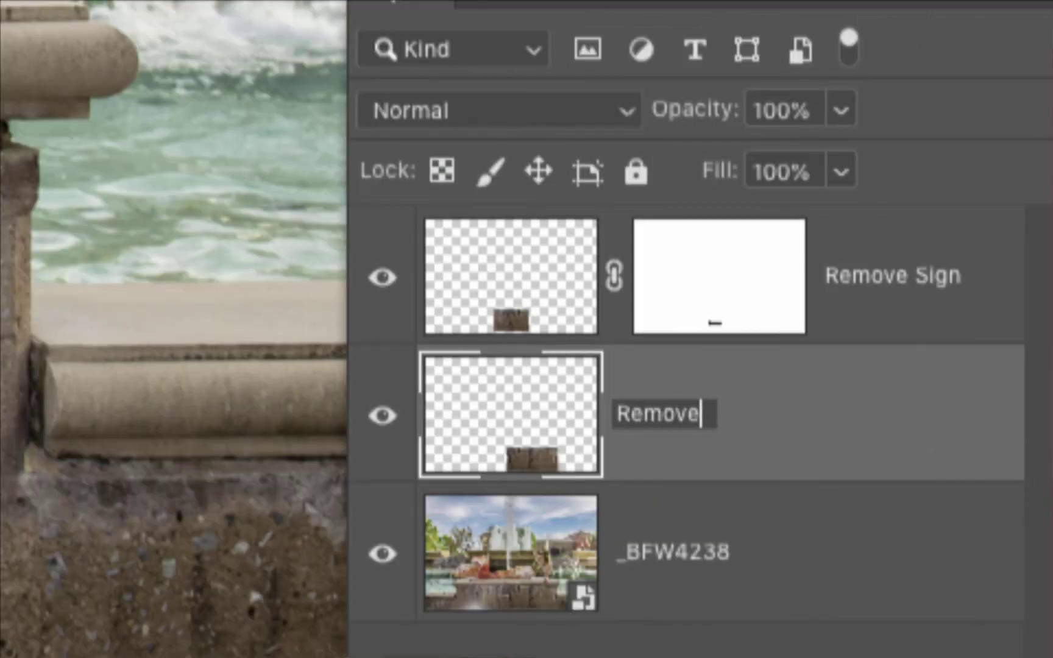
{"action": "type", "text": "Light Flare"}
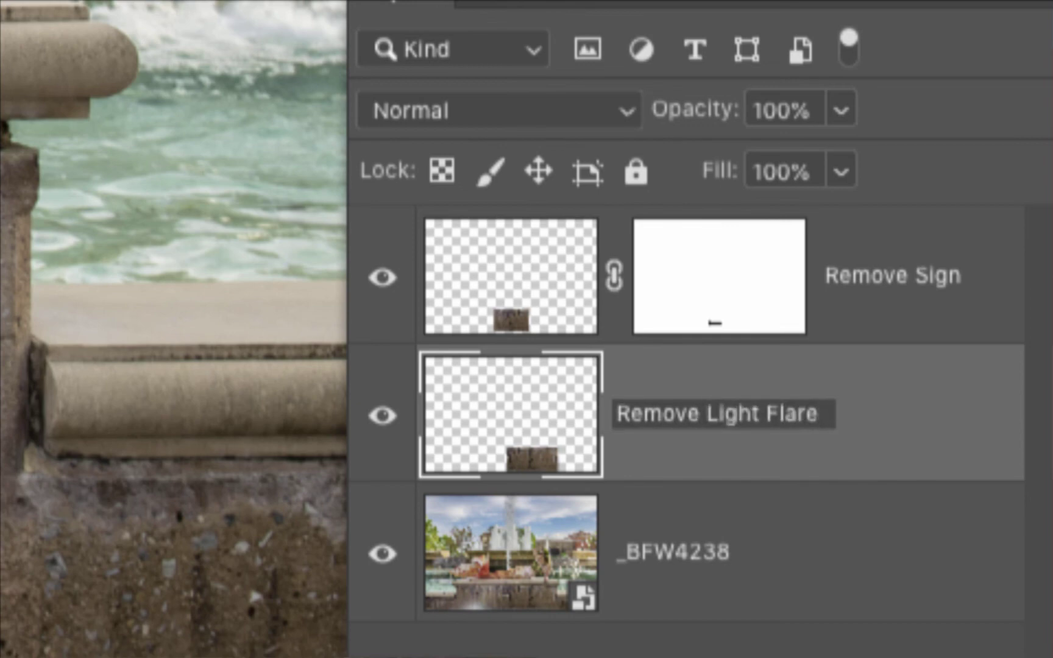
{"action": "key", "text": "Return"}
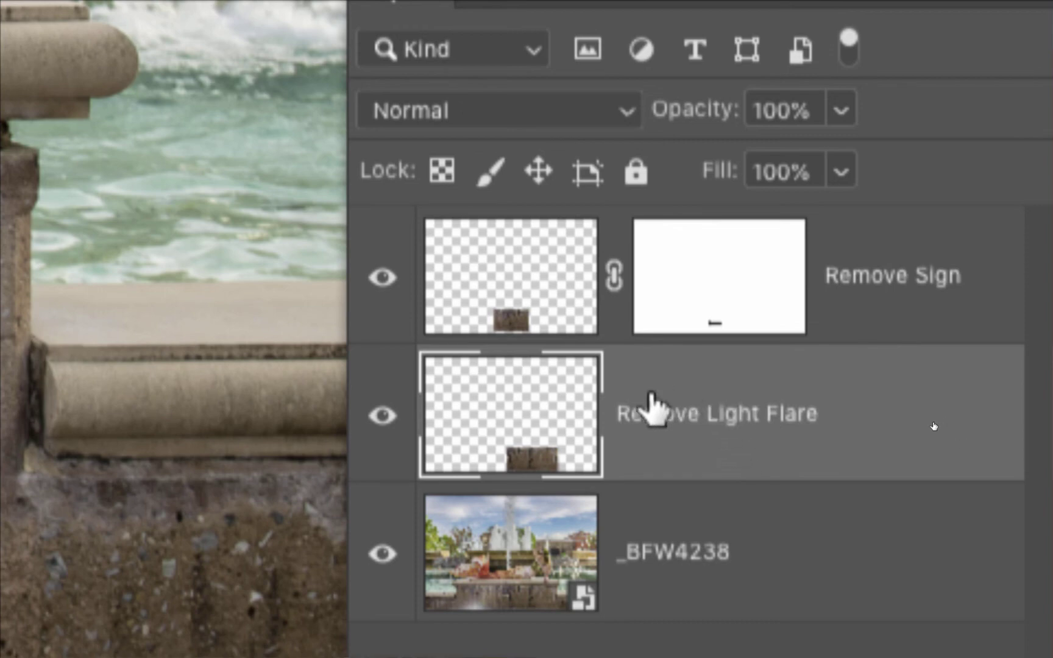
Step: Move the Remove Light Flare layer above the Remove Sign layer in the layer stack
{"action": "left_click_drag", "start_coordinate": [729, 435], "coordinate": [726, 283]}
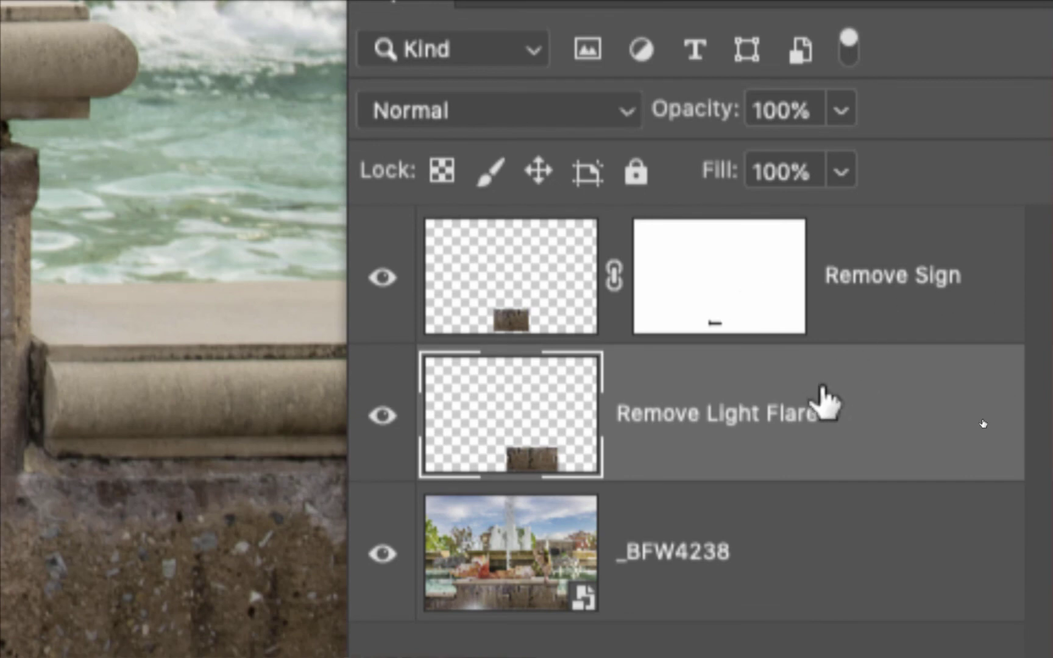
{"action": "left_click_drag", "start_coordinate": [827, 399], "coordinate": [787, 211]}
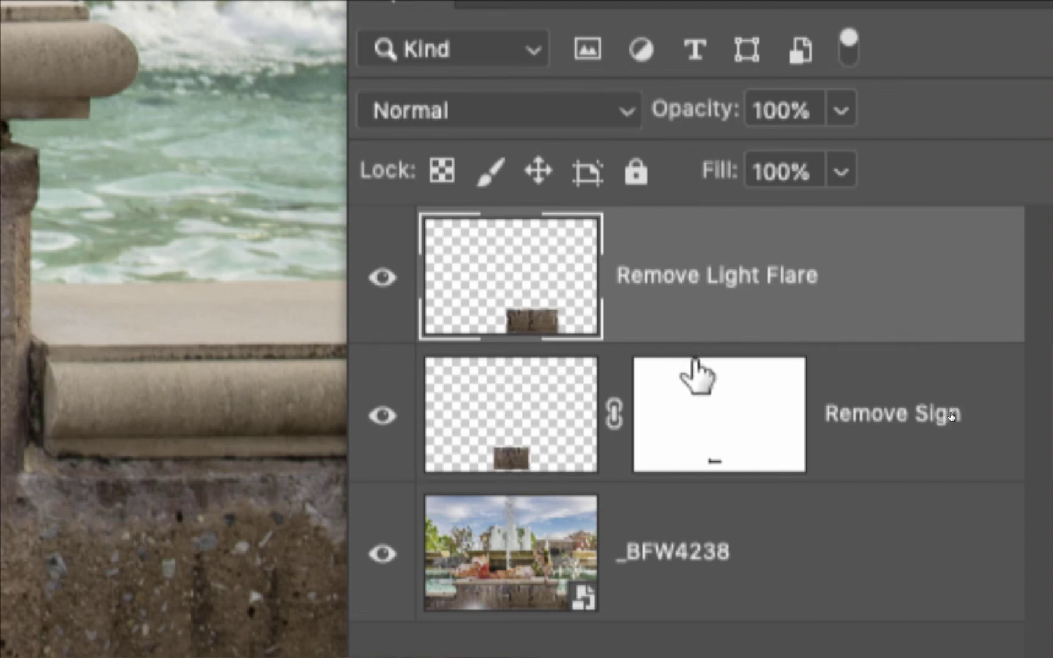
{"action": "left_click_drag", "start_coordinate": [695, 358], "coordinate": [695, 359]}
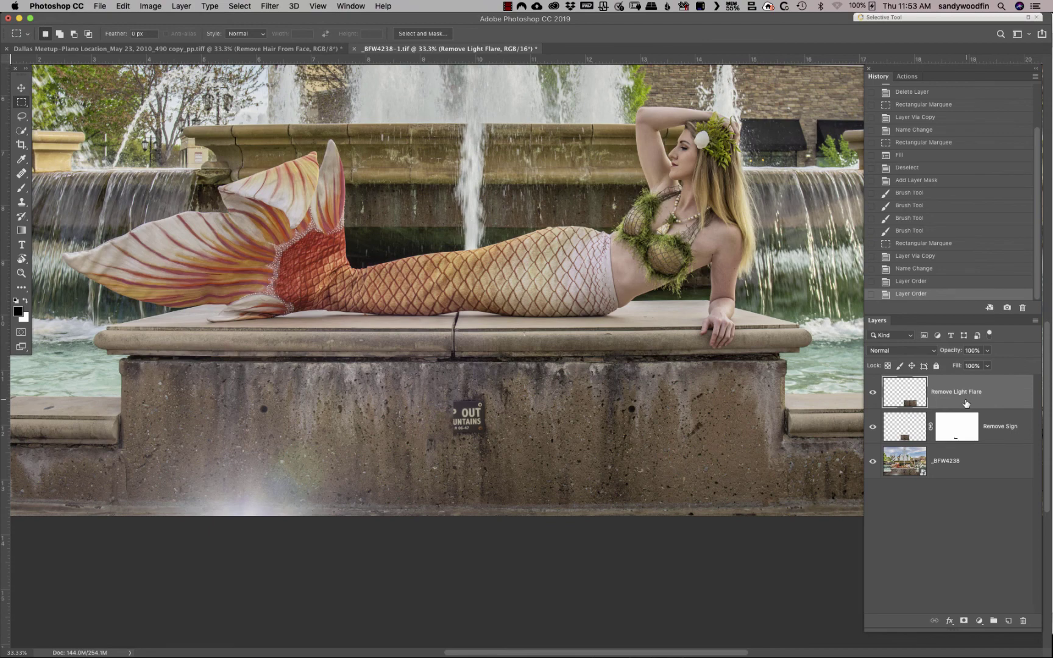
Step: Flip the wall piece on the Remove Light Flare layer horizontally using Free Transform and commit the transformation
{"action": "left_click", "coordinate": [123, 7]}
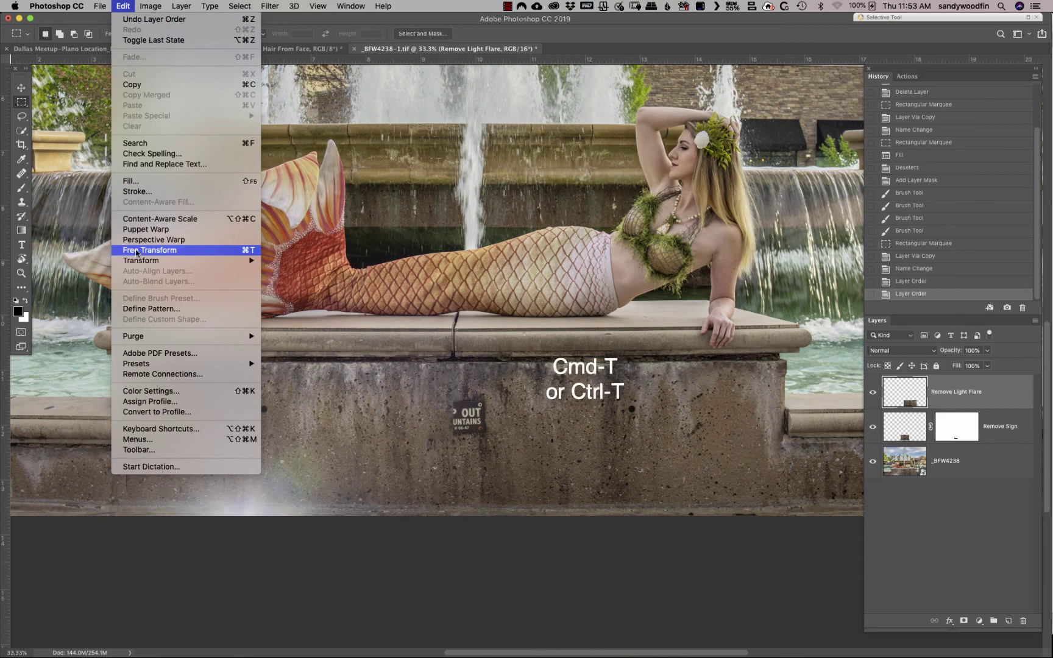
{"action": "left_click", "coordinate": [211, 251]}
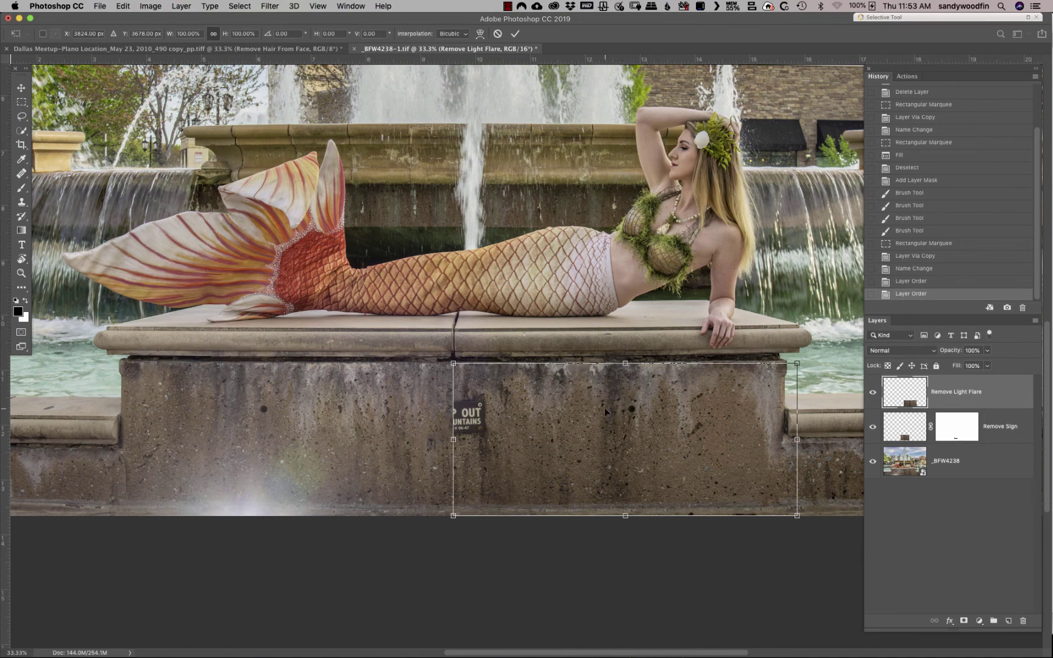
{"action": "left_click", "coordinate": [123, 8]}
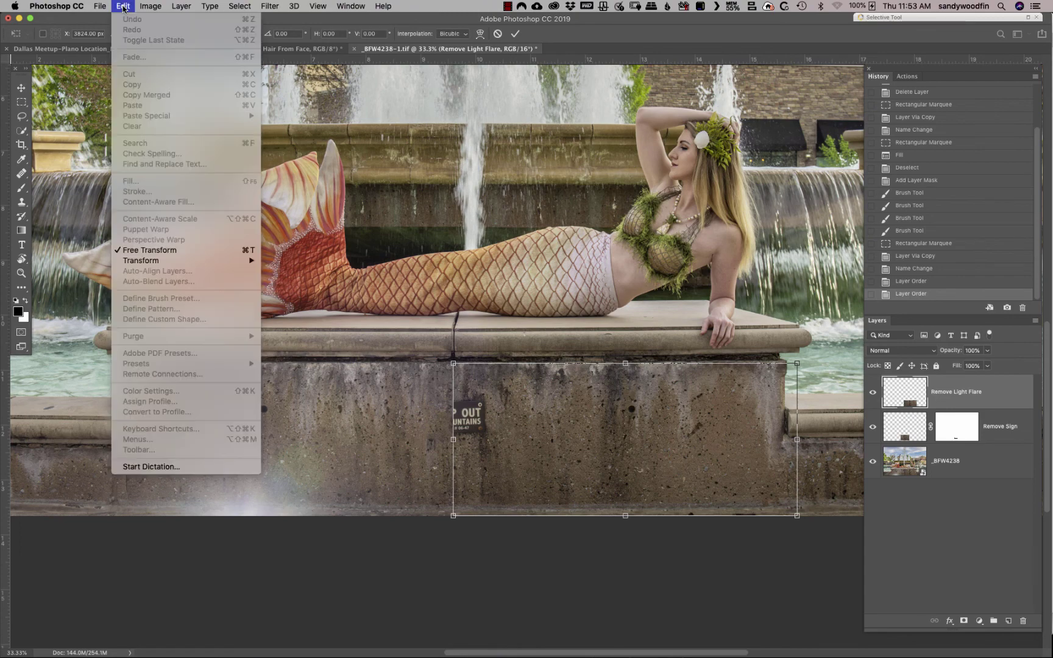
{"action": "mouse_move", "coordinate": [145, 261]}
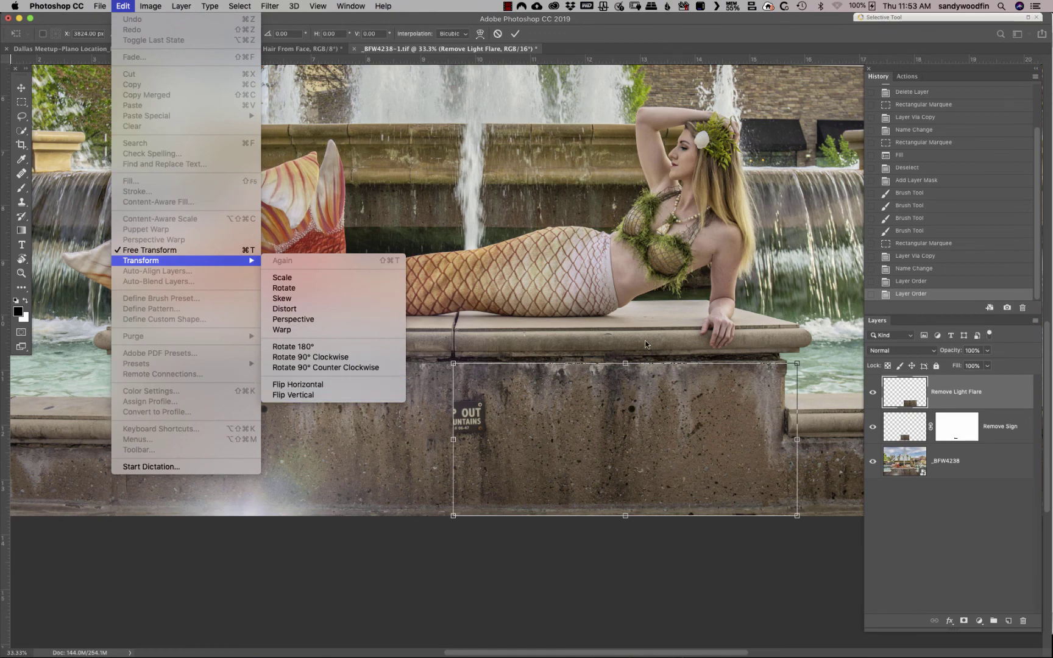
{"action": "left_click", "coordinate": [661, 409]}
{"action": "right_click", "coordinate": [662, 405]}
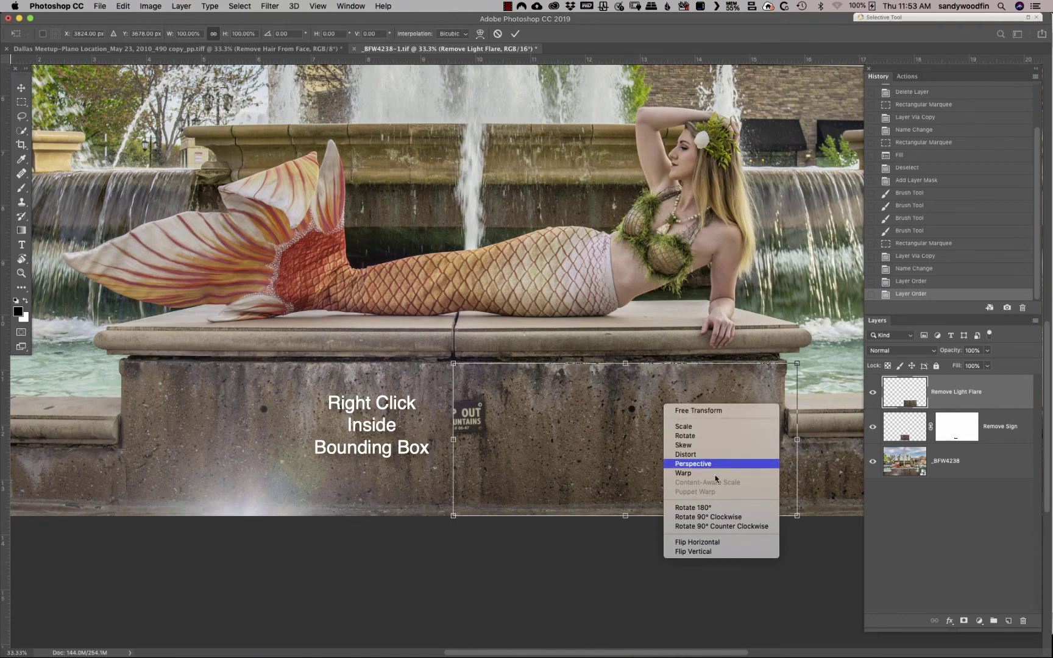
{"action": "left_click", "coordinate": [718, 540]}
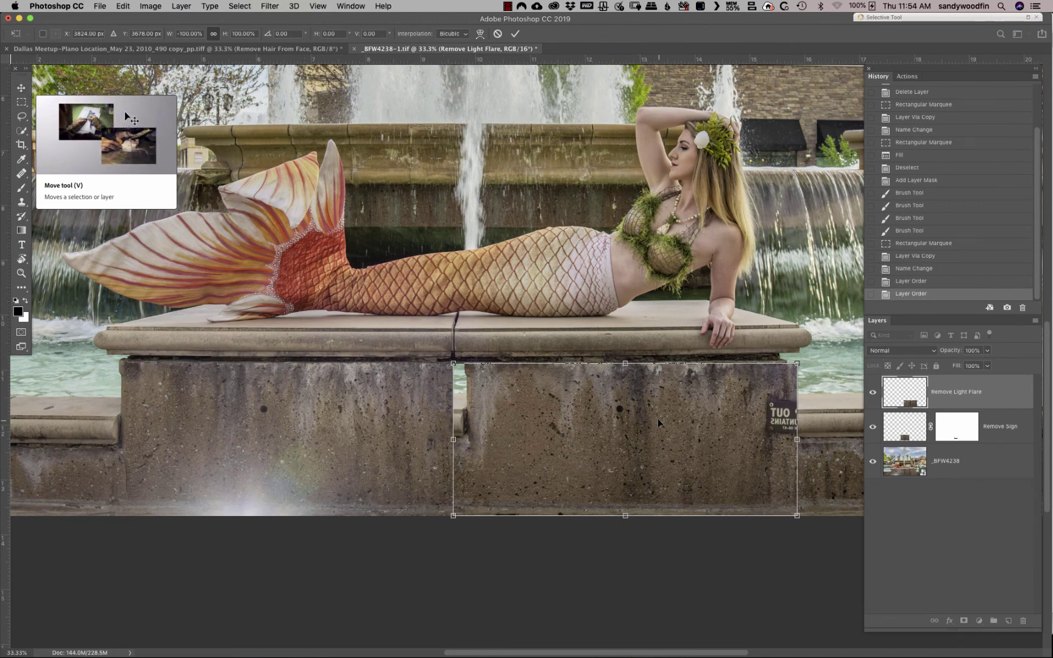
{"action": "left_click", "coordinate": [515, 35]}
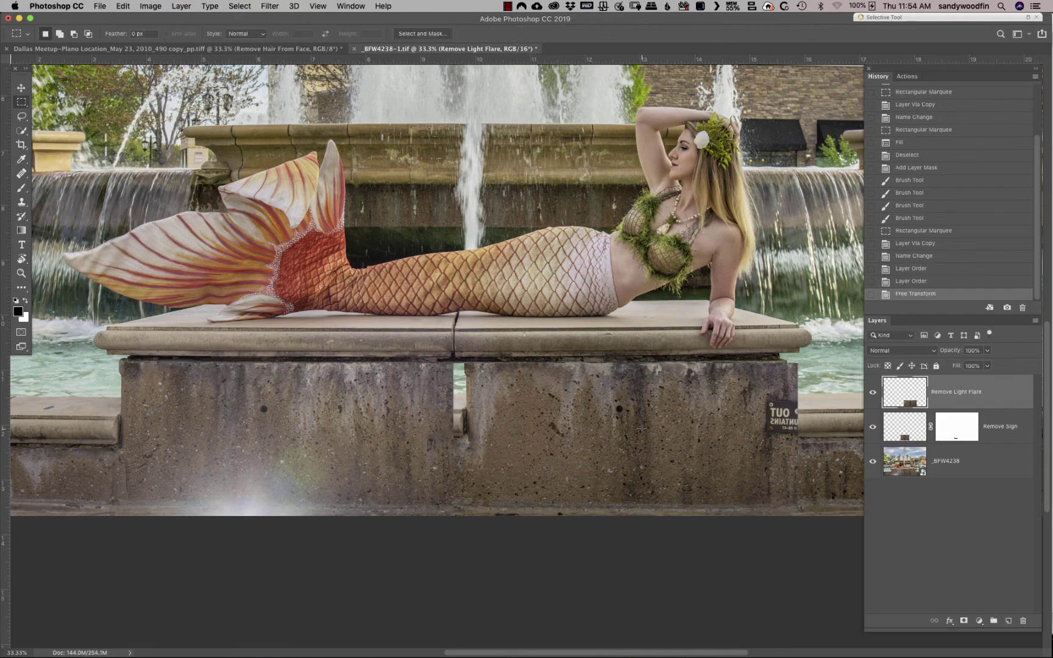
Step: Move the flipped wall piece over the light flare on the left half of the wall, aligned with the ledge
{"action": "left_click", "coordinate": [21, 88]}
{"action": "left_click_drag", "start_coordinate": [662, 437], "coordinate": [324, 434]}
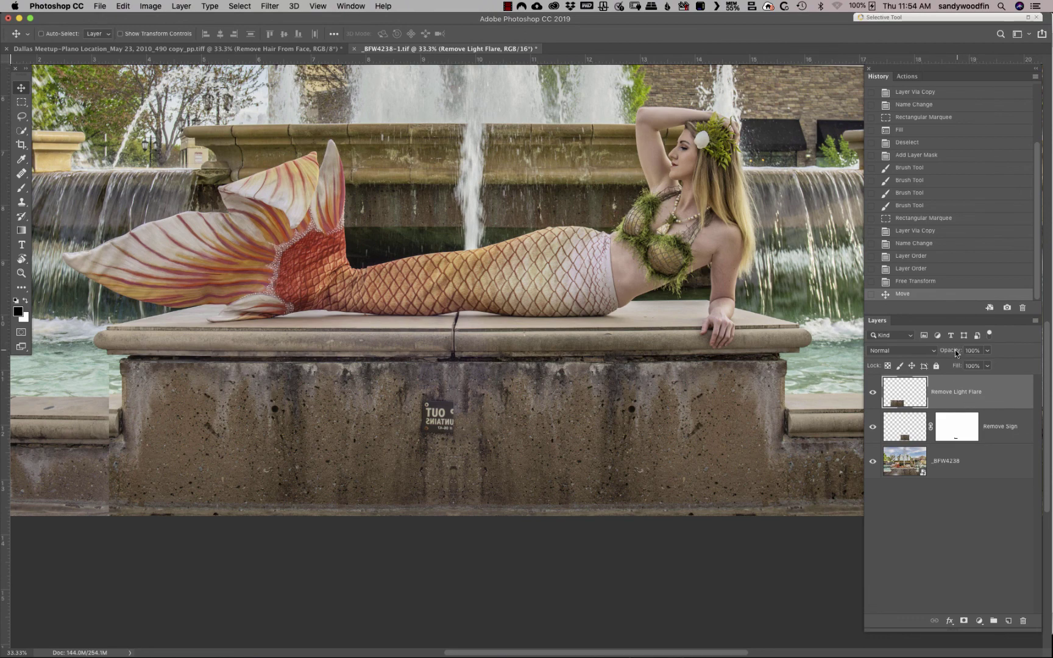
Step: Lower the Remove Light Flare layer's opacity to 20% to compare it with the original wall, and restore it to 100%
{"action": "left_click_drag", "start_coordinate": [955, 353], "coordinate": [912, 351]}
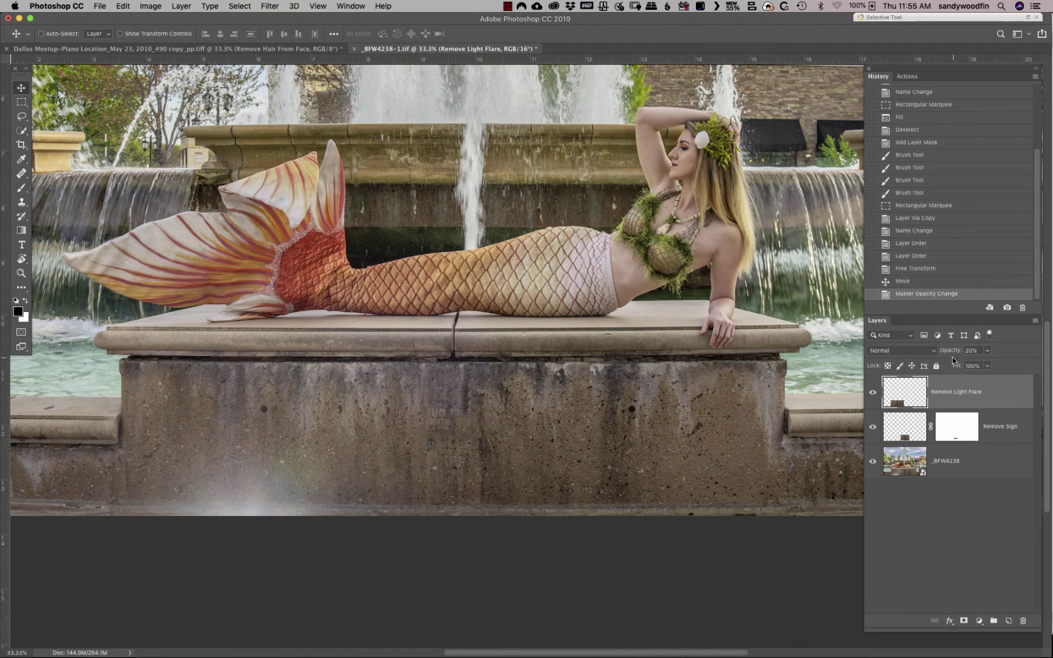
{"action": "left_click_drag", "start_coordinate": [948, 354], "coordinate": [966, 349]}
{"action": "key", "text": "Return"}
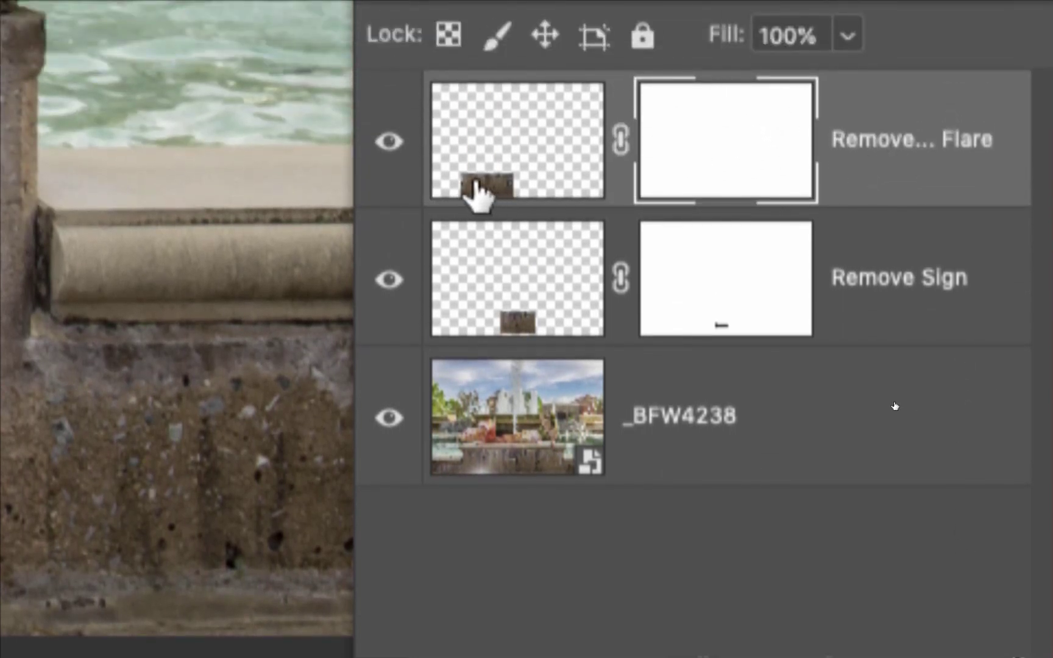
Step: Add a layer mask to the Remove Light Flare layer and paint out the mirrored sign in black with a 100 px brush
{"action": "left_click", "coordinate": [484, 129]}
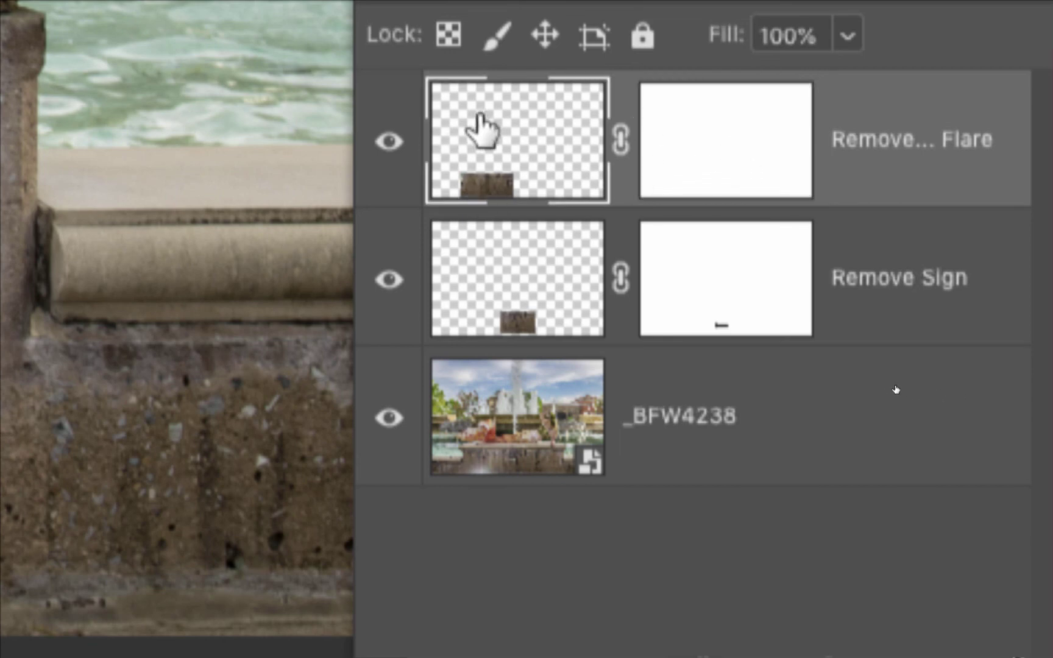
{"action": "left_click", "coordinate": [752, 133]}
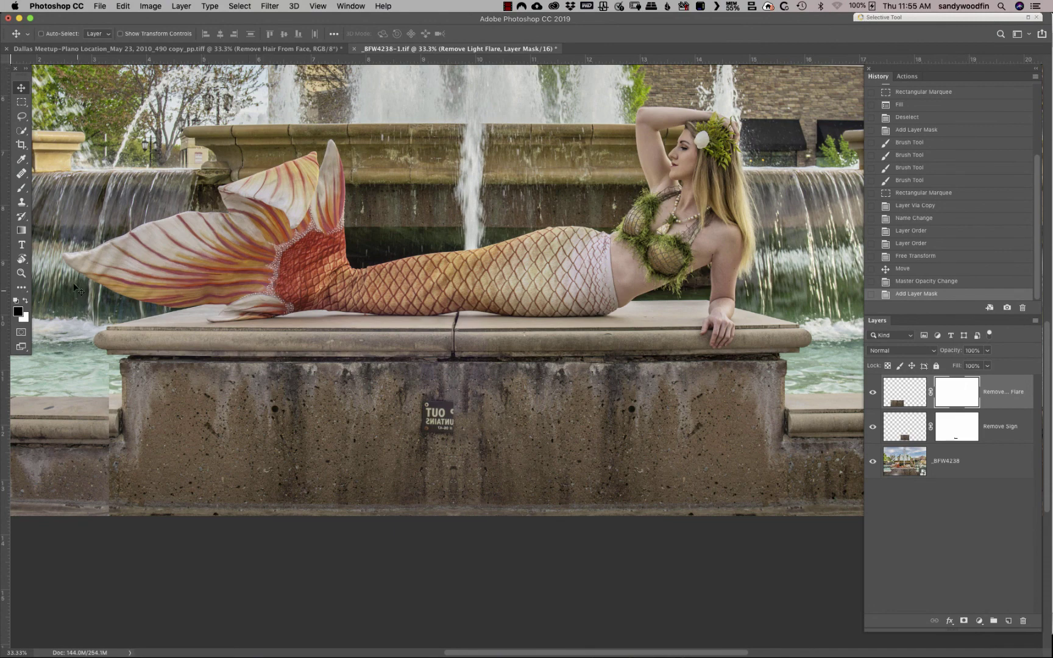
{"action": "left_click", "coordinate": [22, 190]}
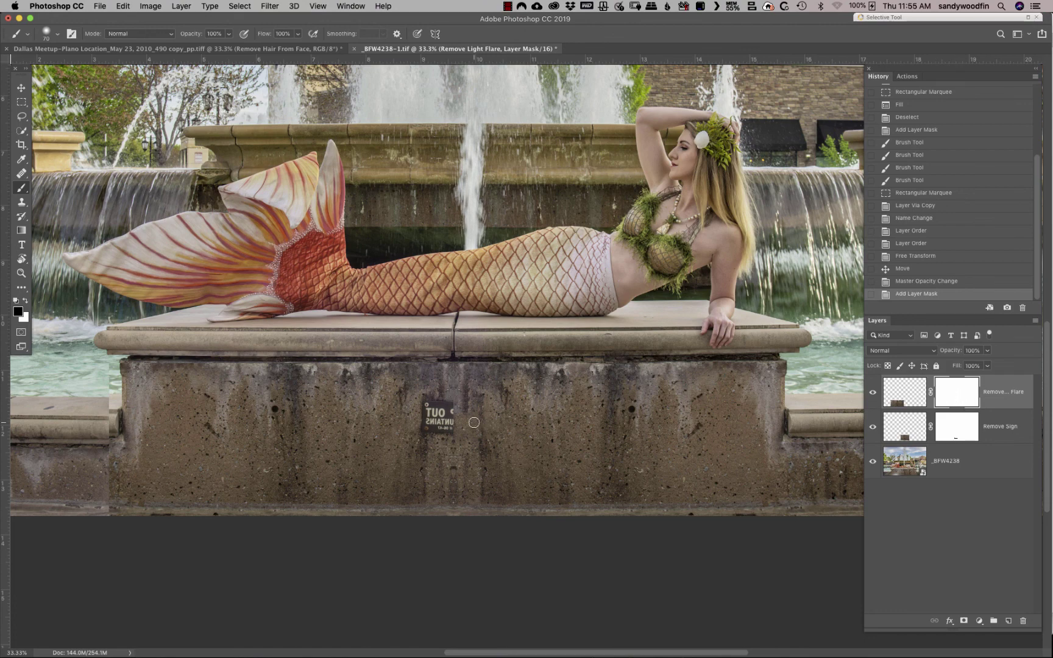
{"action": "key", "text": "bracketright"}
{"action": "key", "text": "bracketright"}
{"action": "key", "text": "bracketright"}
{"action": "mouse_move", "coordinate": [426, 390]}
{"action": "left_mouse_down"}
{"action": "mouse_move", "coordinate": [448, 430]}
{"action": "mouse_move", "coordinate": [409, 428]}
{"action": "mouse_move", "coordinate": [426, 411]}
{"action": "mouse_move", "coordinate": [427, 443]}
{"action": "left_mouse_up"}
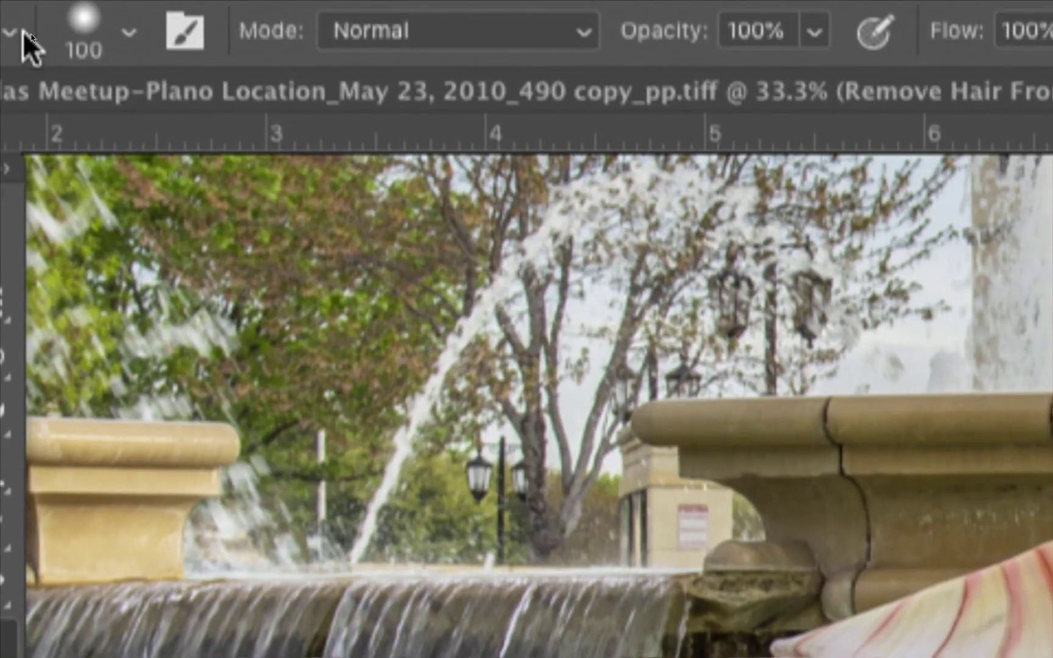
Step: Blend the seam at the middle of the wall by painting black on the mask with a 250 px brush at 0% hardness
{"action": "left_click", "coordinate": [130, 32]}
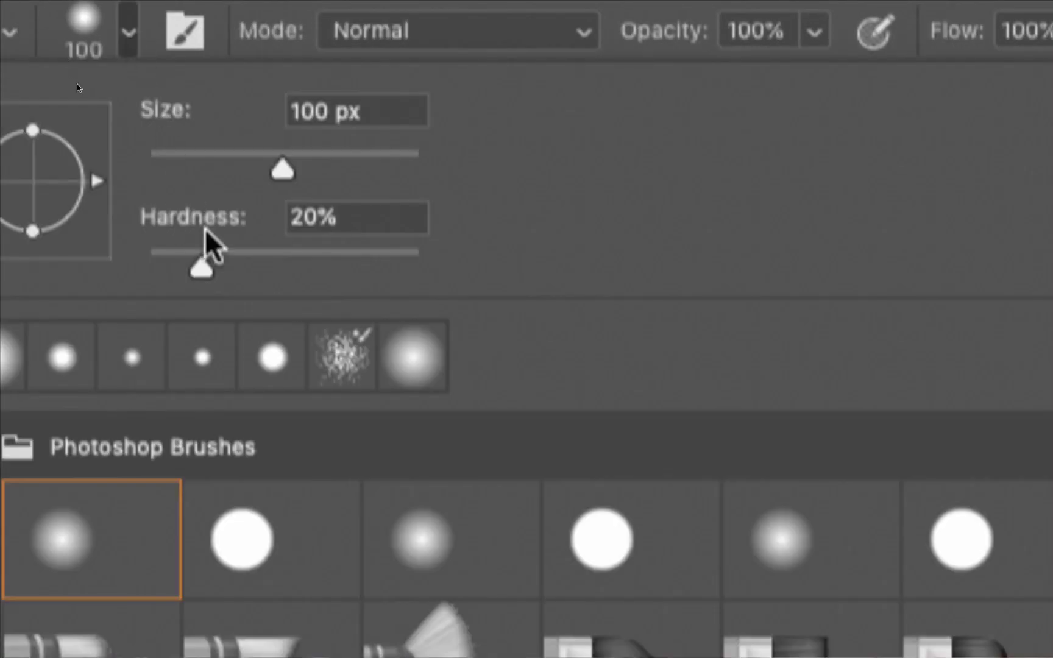
{"action": "left_click_drag", "start_coordinate": [200, 268], "coordinate": [115, 270]}
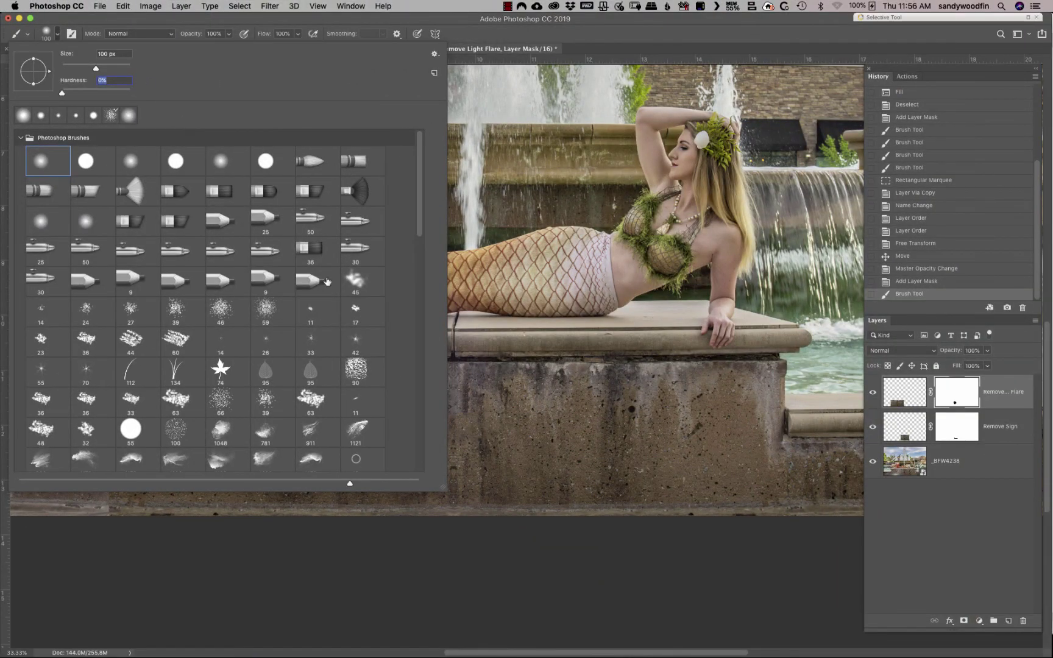
{"action": "left_click", "coordinate": [494, 436]}
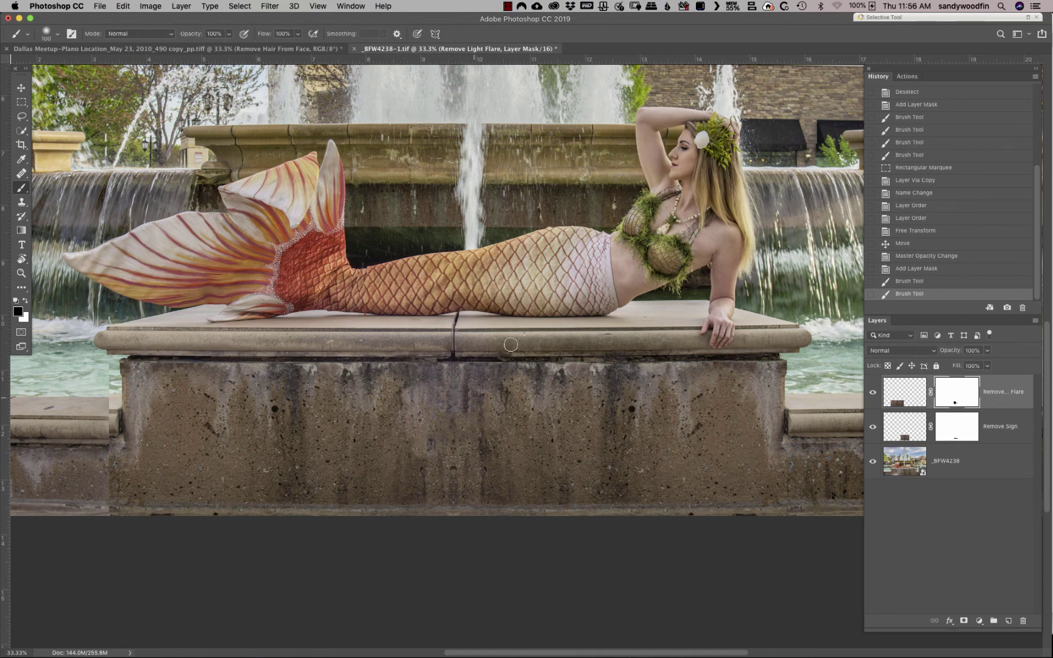
{"action": "key", "text": "bracketright"}
{"action": "key", "text": "bracketright"}
{"action": "key", "text": "bracketright"}
{"action": "key", "text": "bracketright"}
{"action": "key", "text": "bracketright"}
{"action": "mouse_move", "coordinate": [416, 408]}
{"action": "left_mouse_down"}
{"action": "mouse_move", "coordinate": [441, 499]}
{"action": "mouse_move", "coordinate": [425, 495]}
{"action": "mouse_move", "coordinate": [426, 436]}
{"action": "left_mouse_up"}
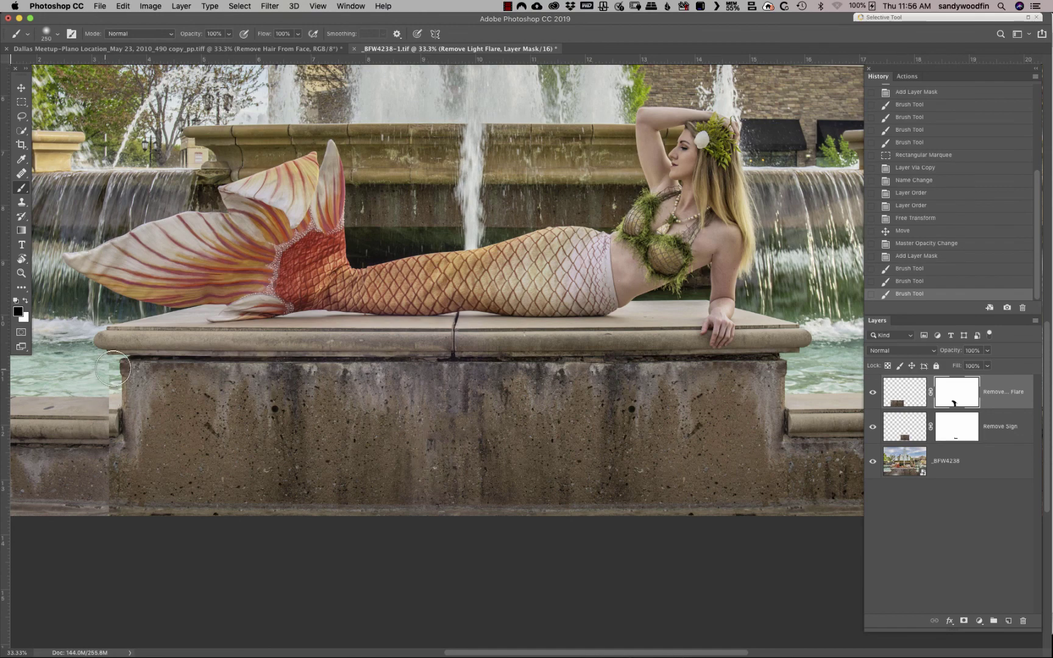
Step: Mask out the wall piece's hard left edge down to the image's lower edge, and touch up the mask near the wall's middle
{"action": "mouse_move", "coordinate": [115, 372]}
{"action": "left_mouse_down"}
{"action": "mouse_move", "coordinate": [111, 412]}
{"action": "mouse_move", "coordinate": [107, 510]}
{"action": "mouse_move", "coordinate": [115, 521]}
{"action": "mouse_move", "coordinate": [104, 477]}
{"action": "mouse_move", "coordinate": [112, 457]}
{"action": "mouse_move", "coordinate": [112, 468]}
{"action": "mouse_move", "coordinate": [128, 464]}
{"action": "mouse_move", "coordinate": [98, 480]}
{"action": "mouse_move", "coordinate": [115, 495]}
{"action": "mouse_move", "coordinate": [125, 524]}
{"action": "left_mouse_up"}
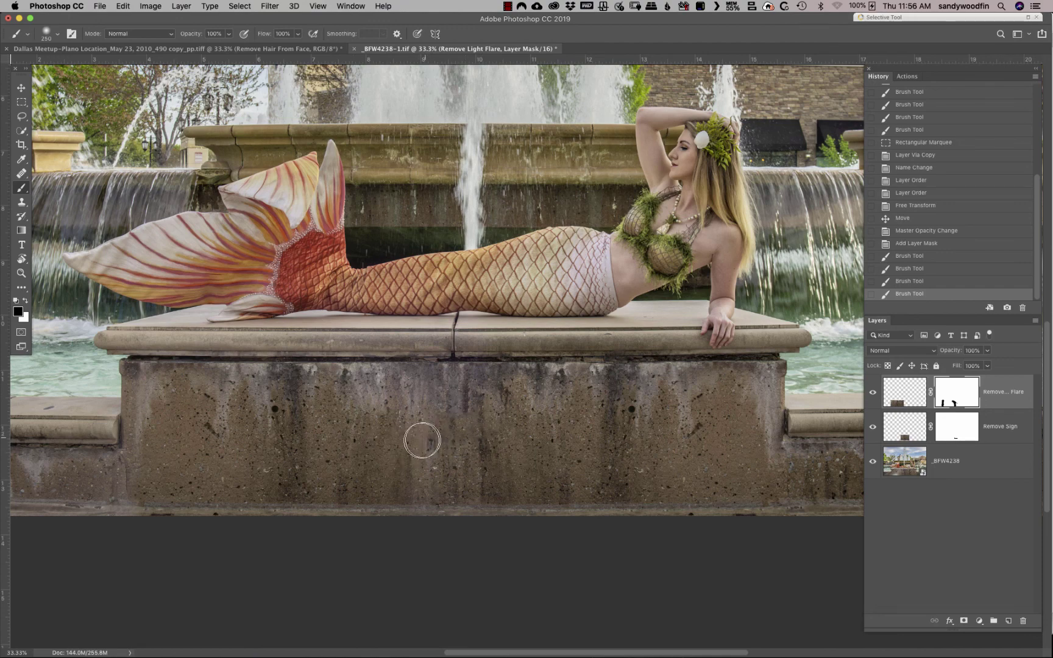
{"action": "left_click_drag", "start_coordinate": [418, 437], "coordinate": [439, 426]}
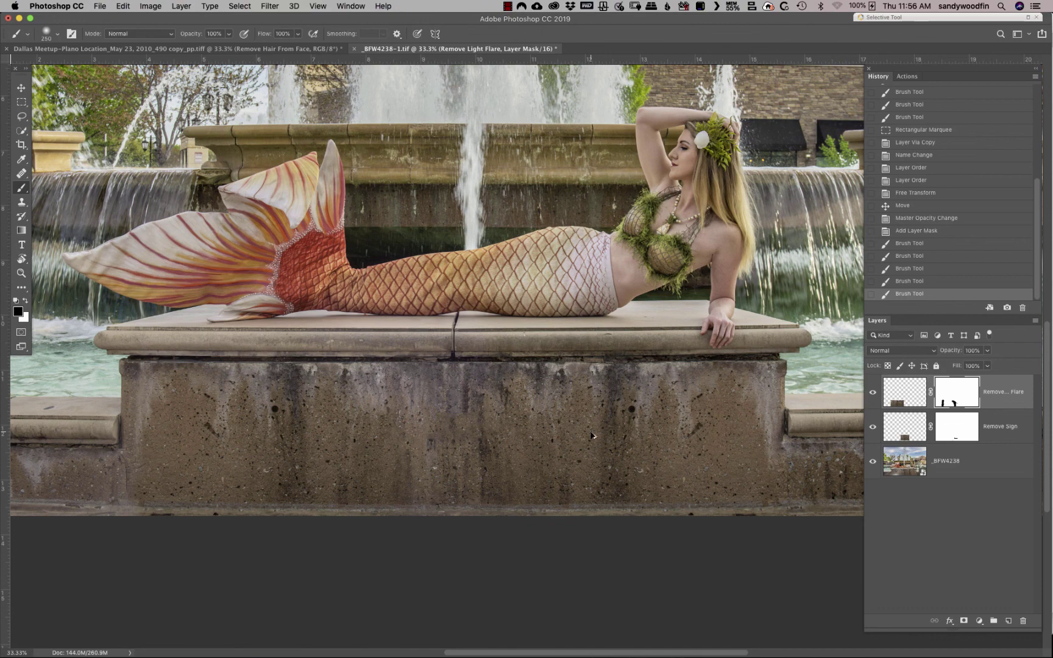
Step: Refine the mask on the left half of the wall, alternating black and white strokes to hide and restore parts of the copied stone
{"action": "key", "text": "super+minus"}
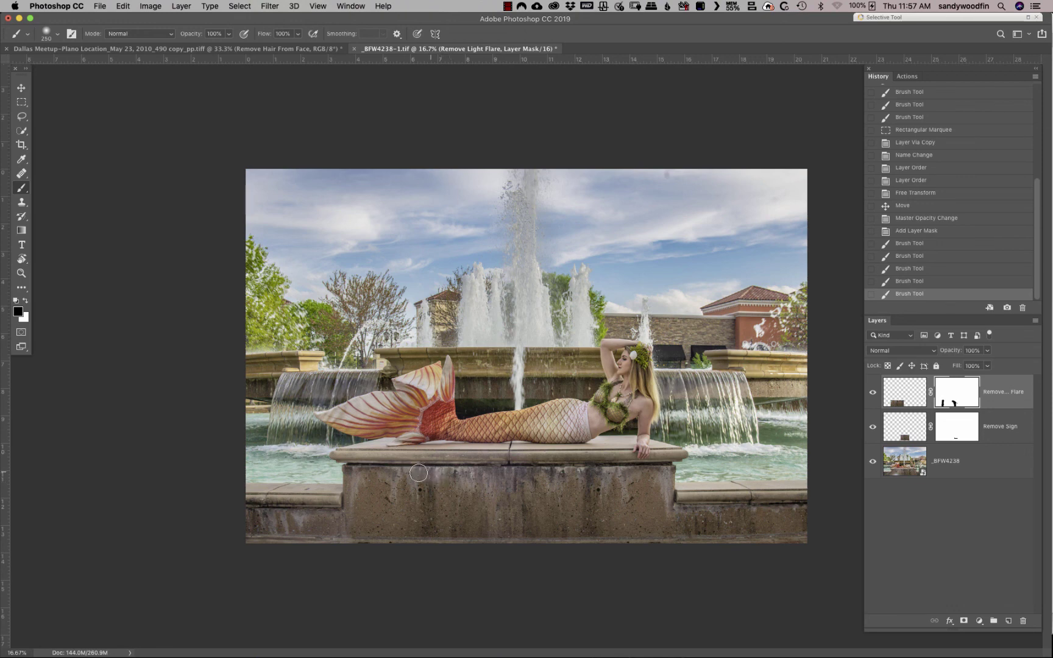
{"action": "left_click", "coordinate": [430, 489]}
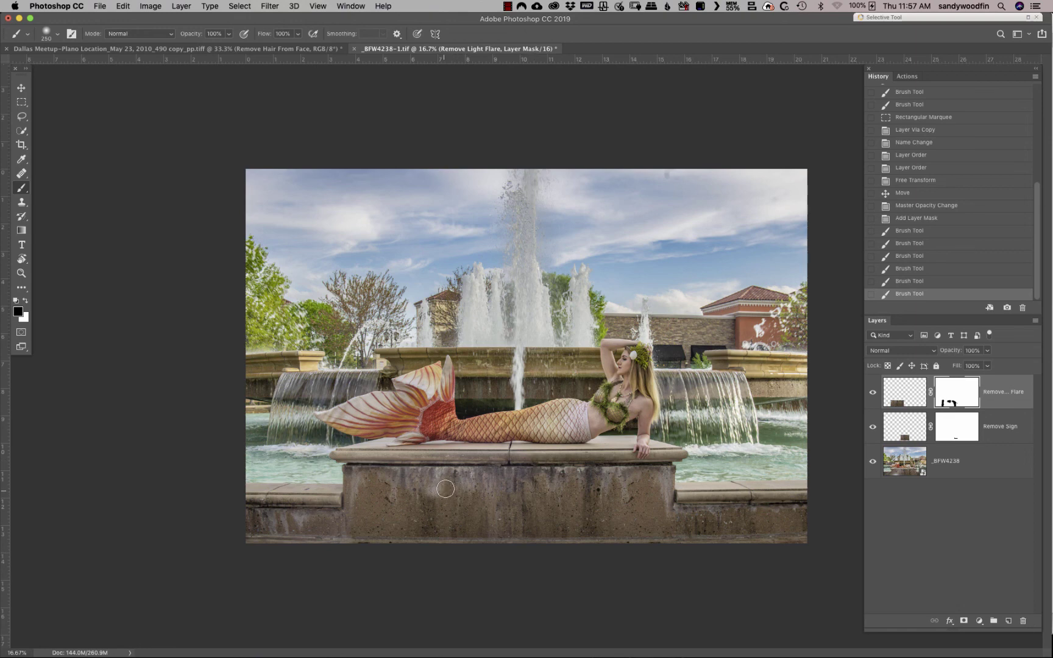
{"action": "key", "text": "x"}
{"action": "left_click_drag", "start_coordinate": [438, 491], "coordinate": [503, 495]}
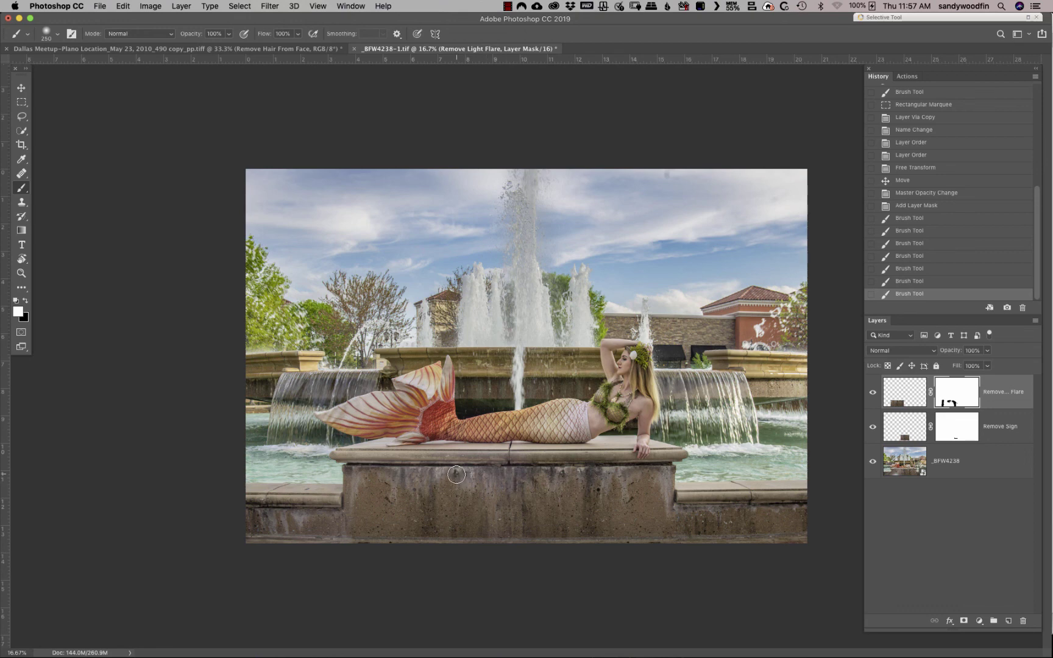
{"action": "left_click_drag", "start_coordinate": [454, 474], "coordinate": [492, 515]}
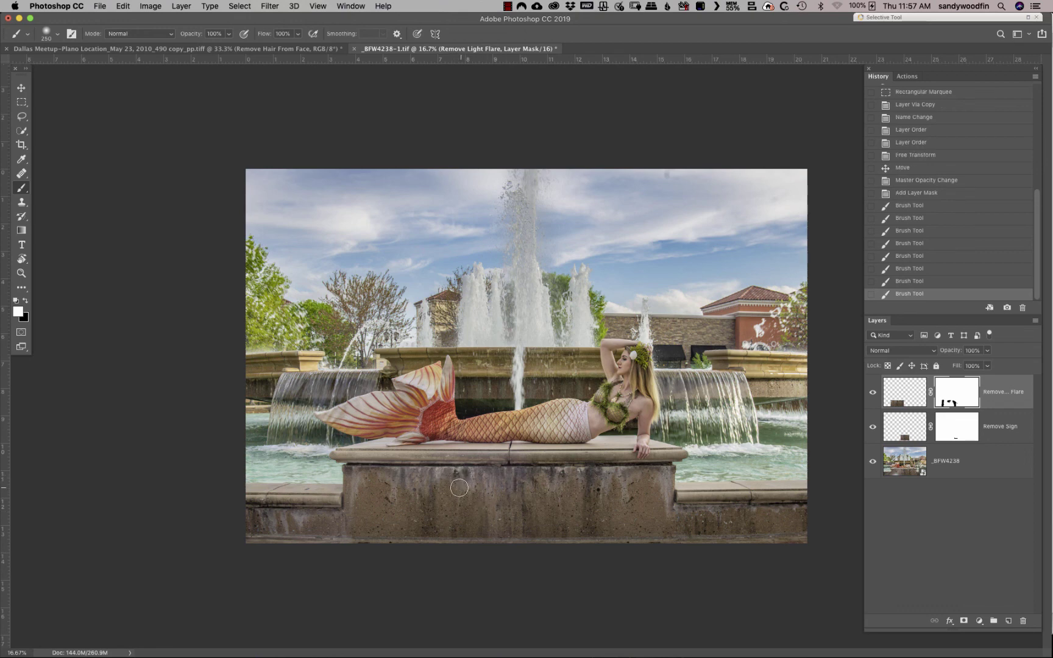
{"action": "key", "text": "x"}
{"action": "mouse_move", "coordinate": [468, 486]}
{"action": "left_mouse_down"}
{"action": "mouse_move", "coordinate": [455, 475]}
{"action": "mouse_move", "coordinate": [464, 479]}
{"action": "left_mouse_up"}
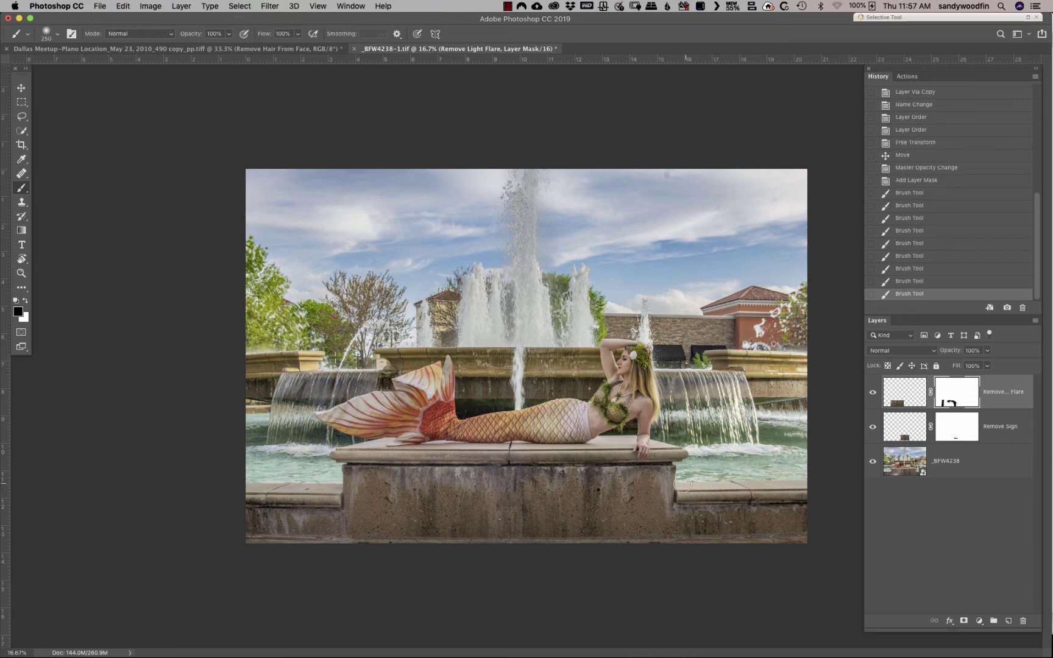